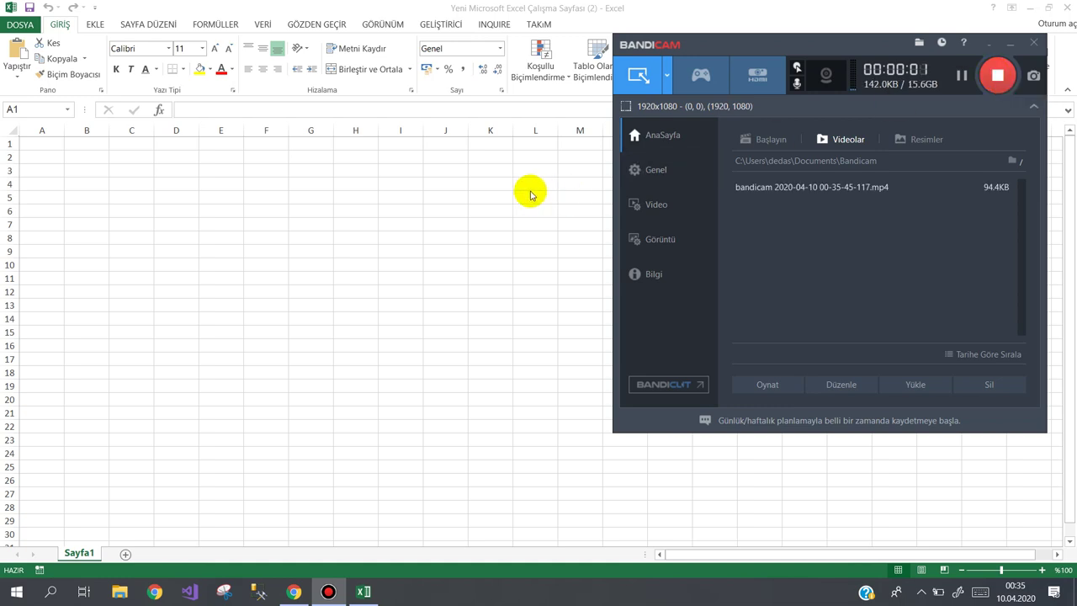
- Save the blank workbook to the Desktop under the name ders3
{"action": "left_click", "coordinate": [251, 154]}
{"action": "left_click", "coordinate": [192, 167]}
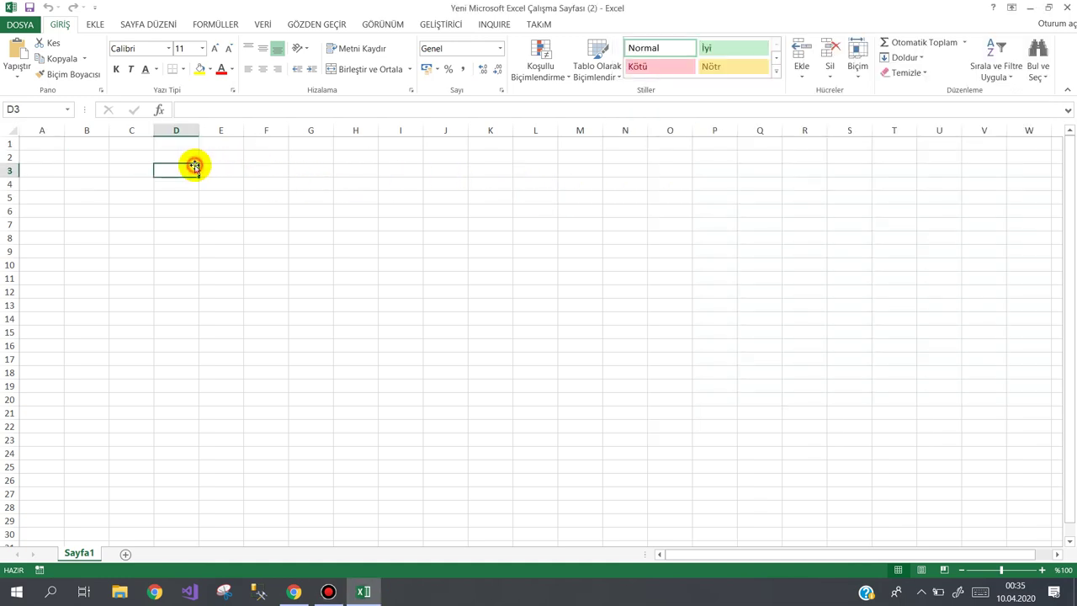
{"action": "left_click", "coordinate": [118, 157]}
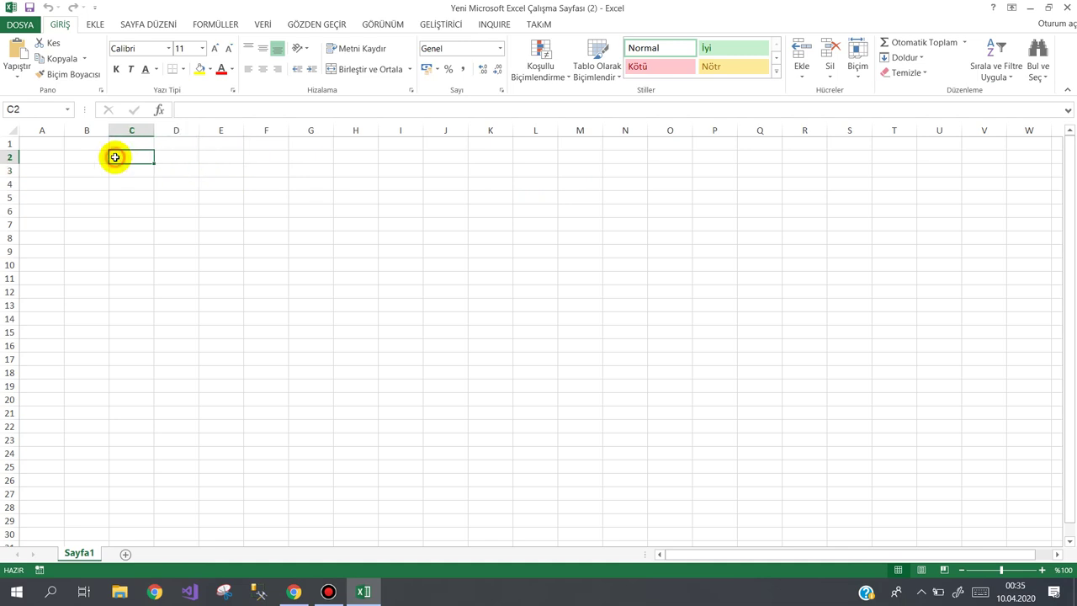
{"action": "left_click", "coordinate": [19, 23]}
{"action": "left_click", "coordinate": [36, 154]}
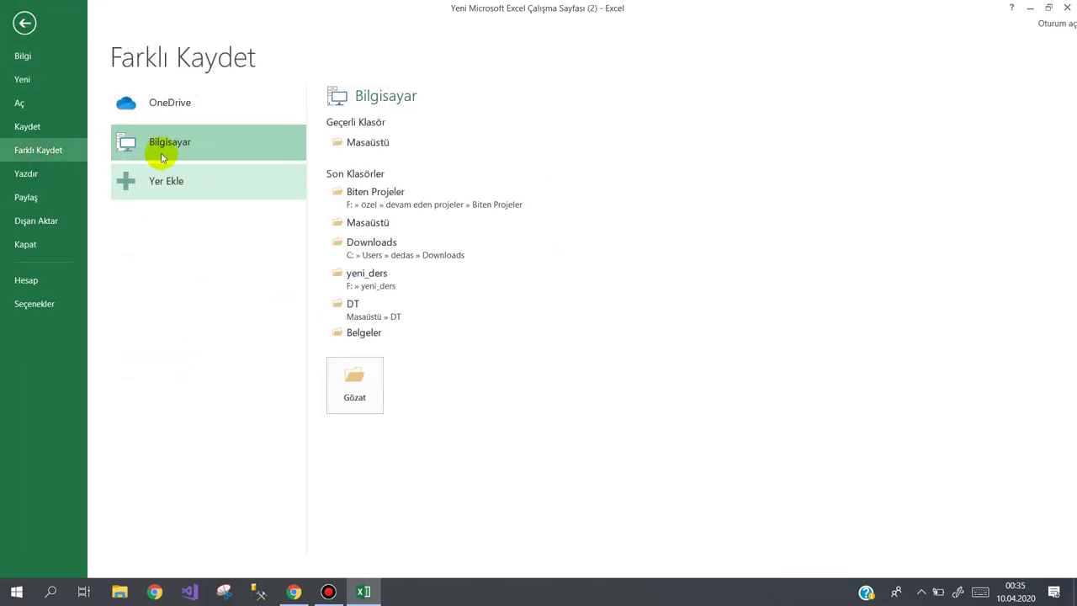
{"action": "left_click", "coordinate": [362, 143]}
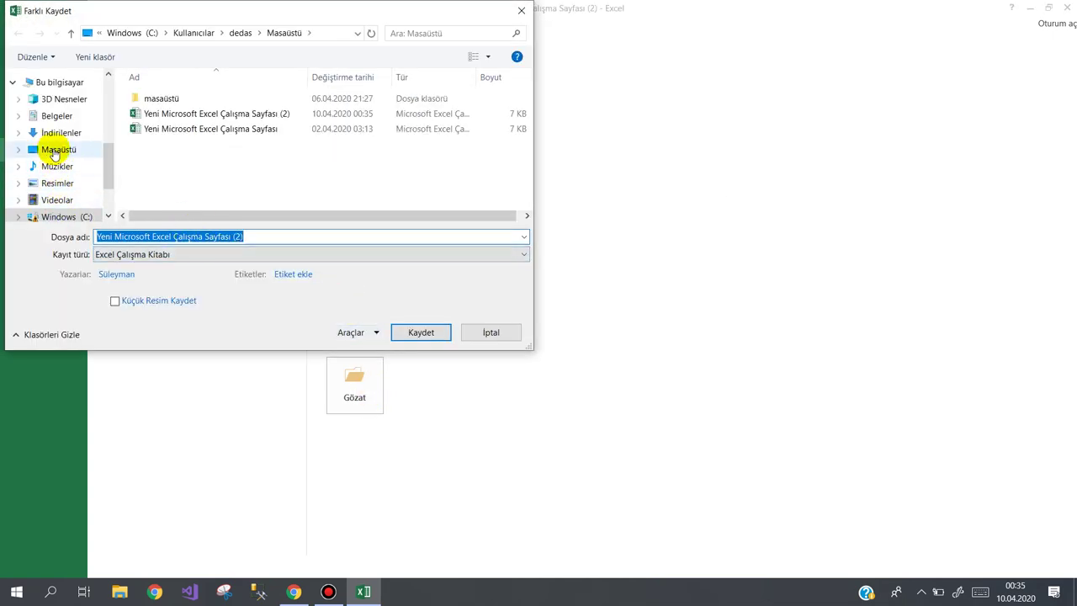
{"action": "left_click", "coordinate": [54, 148]}
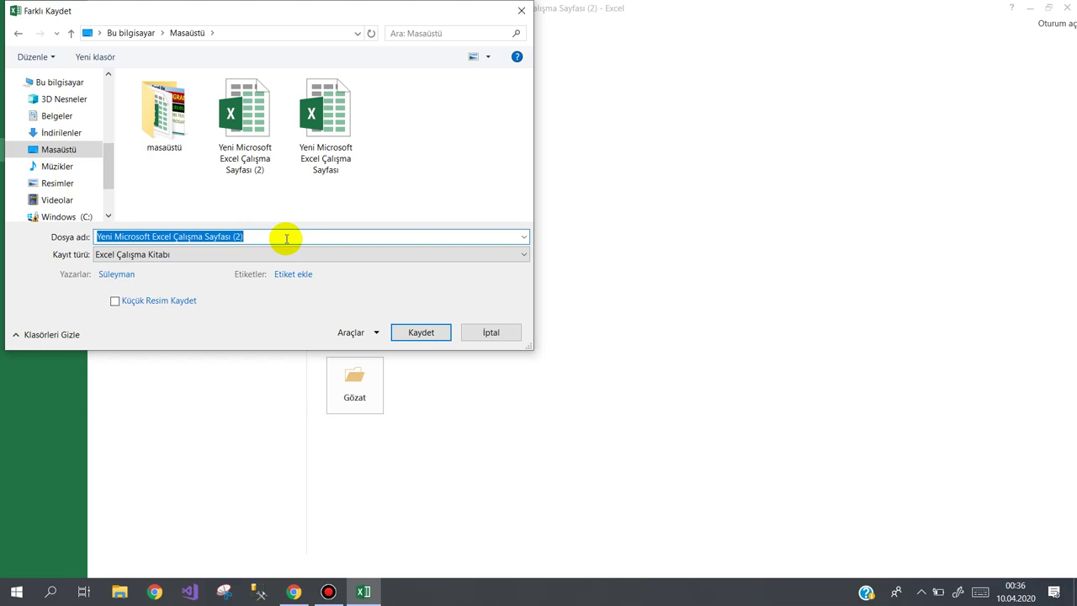
{"action": "type", "text": "ders3"}
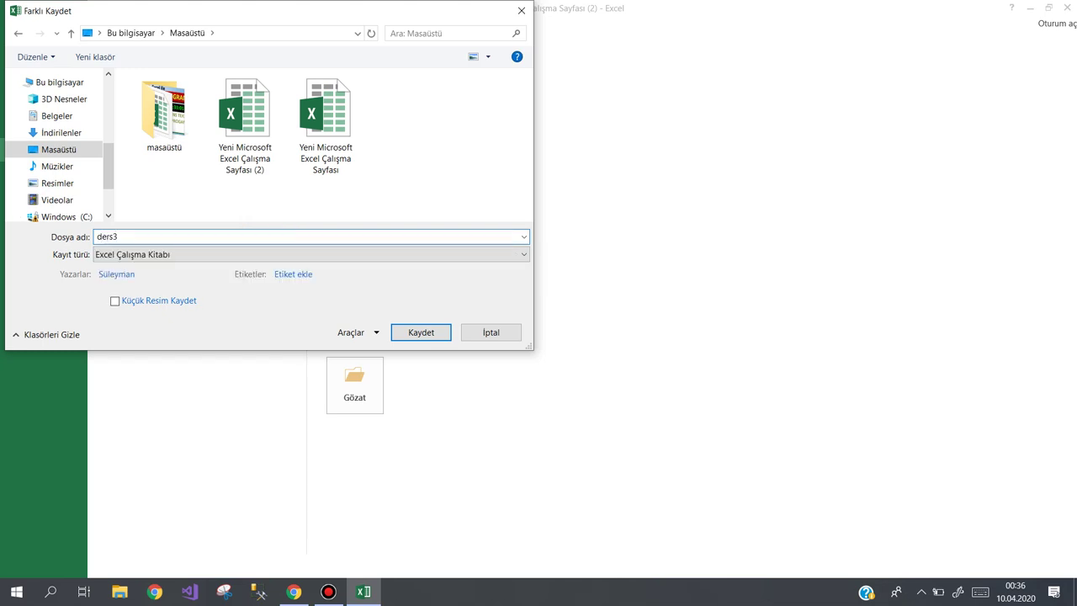
{"action": "key", "text": "Return"}
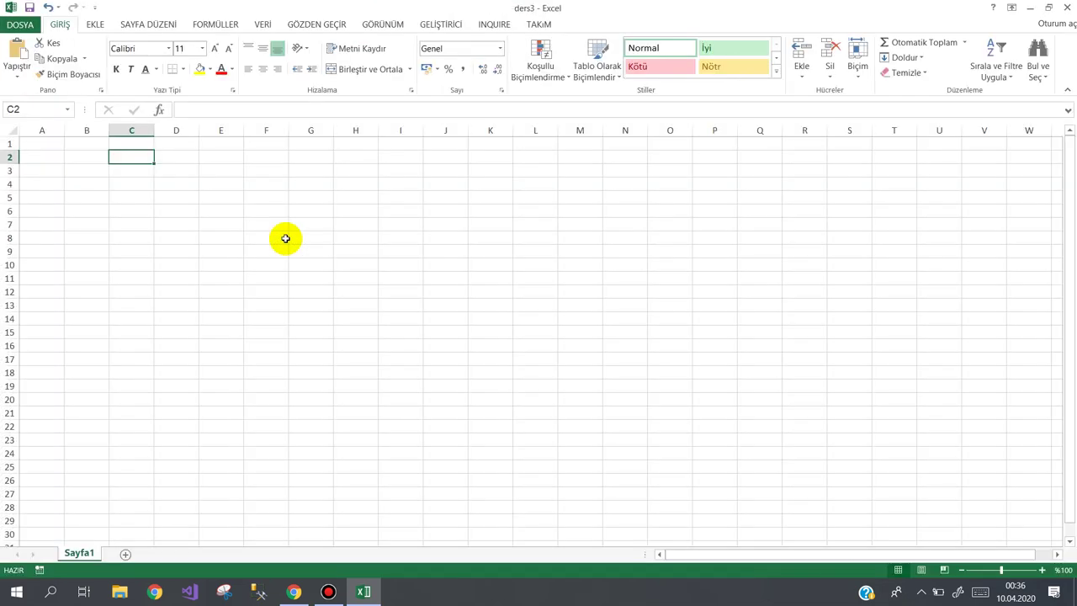
- Resave ders3 on the Desktop as a Makro İçerebilen Excel Çalışma Kitabı
{"action": "left_click", "coordinate": [21, 24]}
{"action": "left_click", "coordinate": [33, 150]}
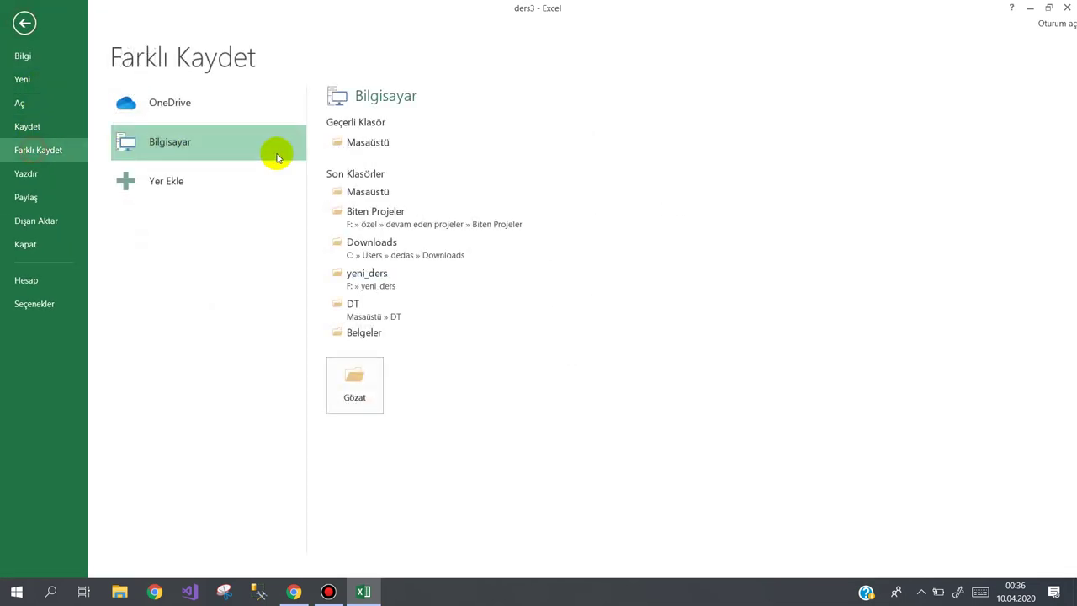
{"action": "left_click", "coordinate": [369, 143]}
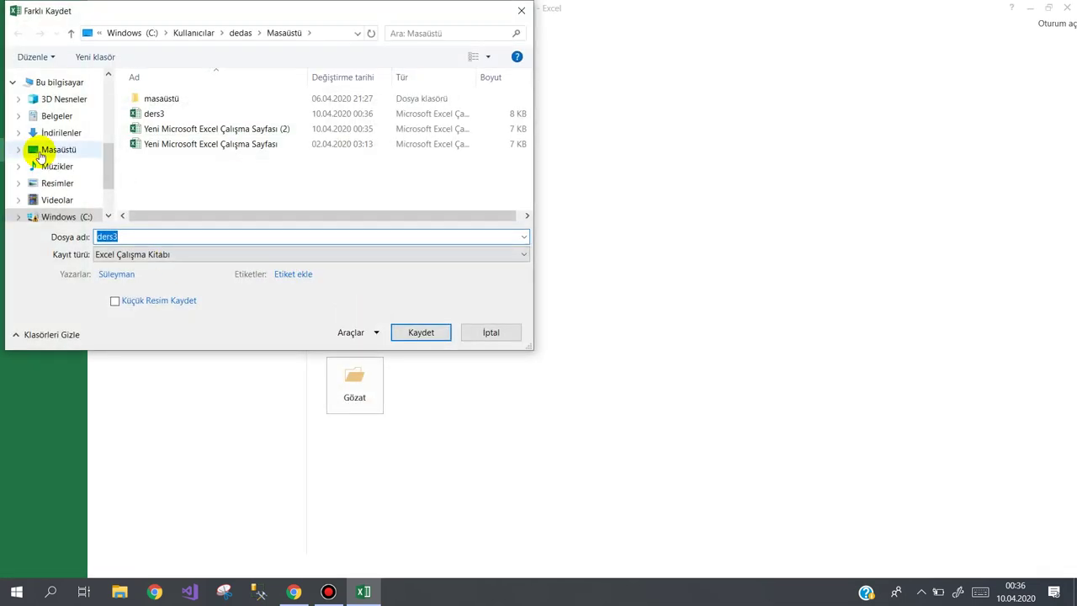
{"action": "left_click", "coordinate": [42, 149]}
{"action": "left_click", "coordinate": [144, 254]}
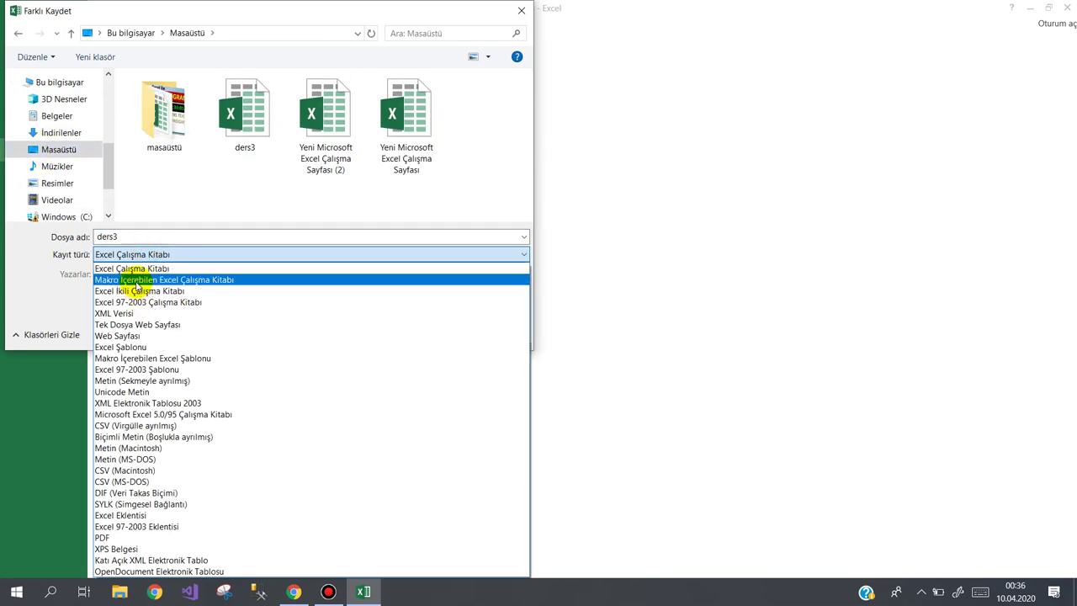
{"action": "left_click", "coordinate": [135, 280]}
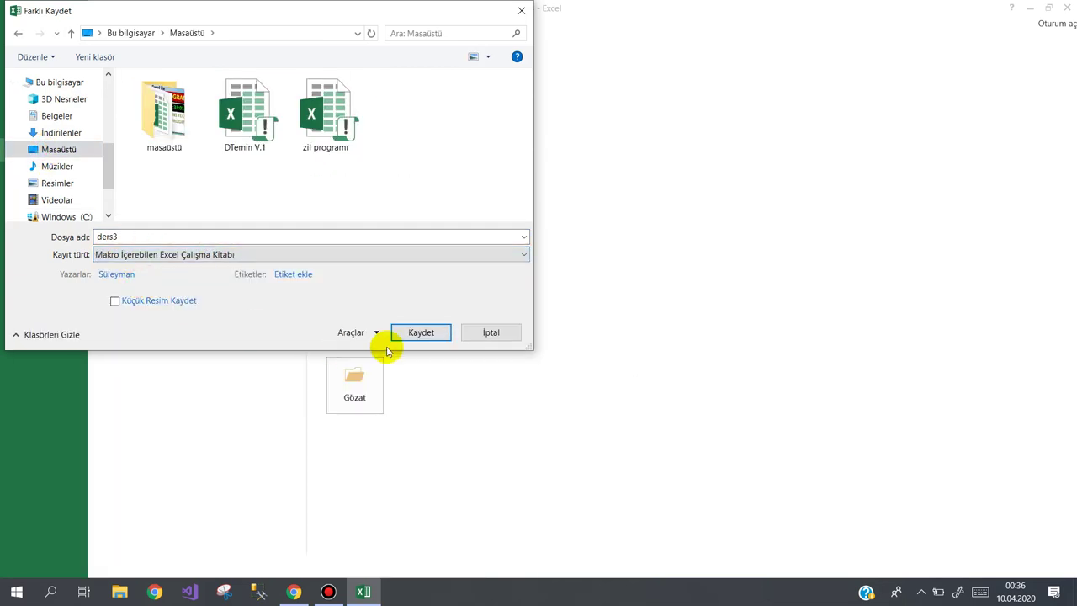
{"action": "left_click", "coordinate": [430, 333]}
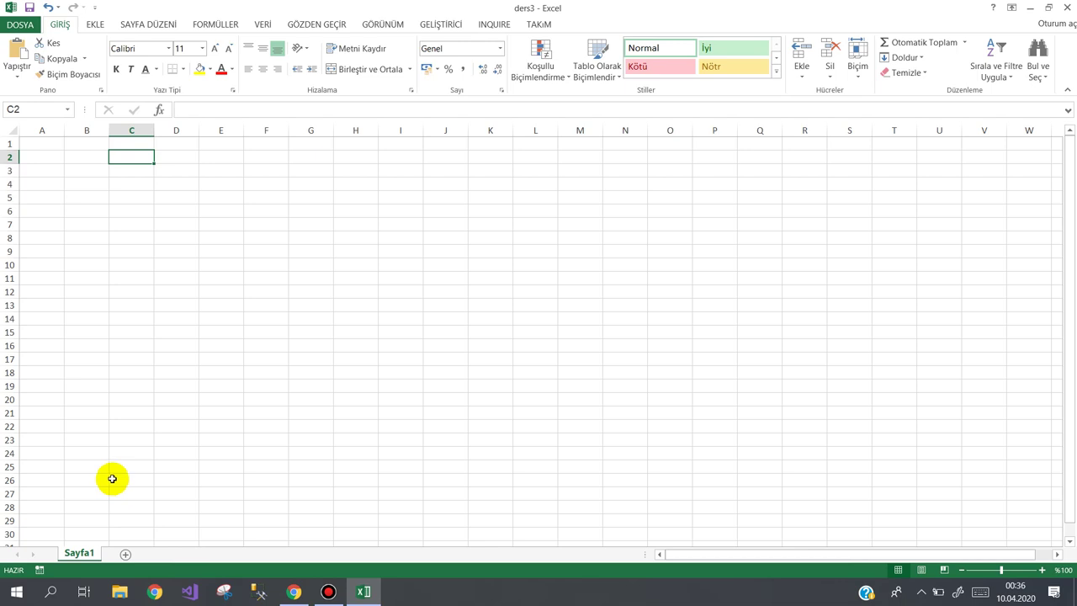
- In the Visual Basic editor, insert an enlarged UserForm1 and return to the ders3 worksheet
{"action": "left_click", "coordinate": [429, 24]}
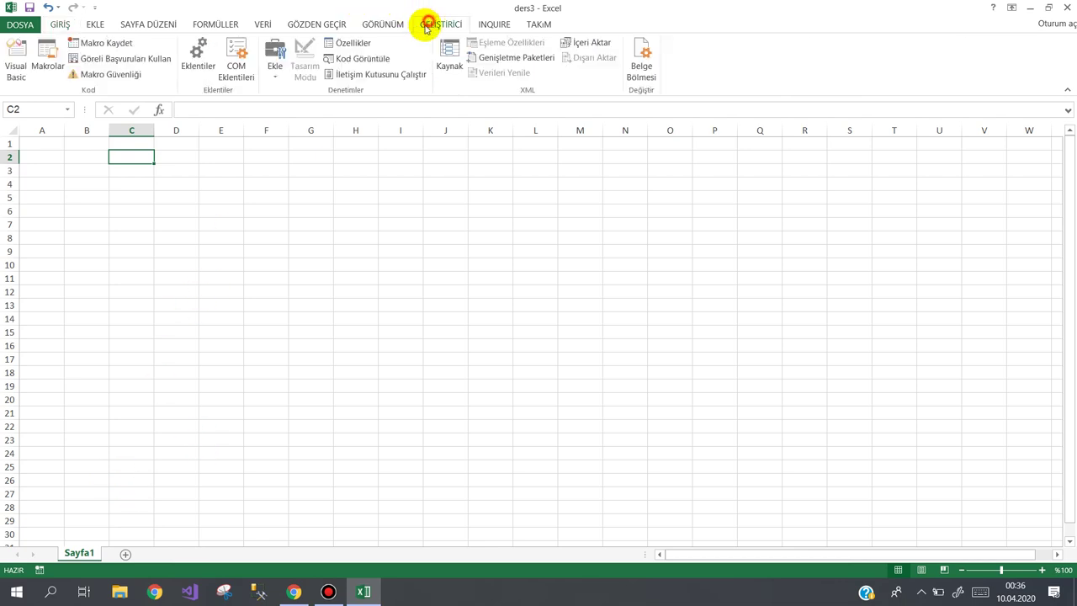
{"action": "left_click", "coordinate": [19, 61]}
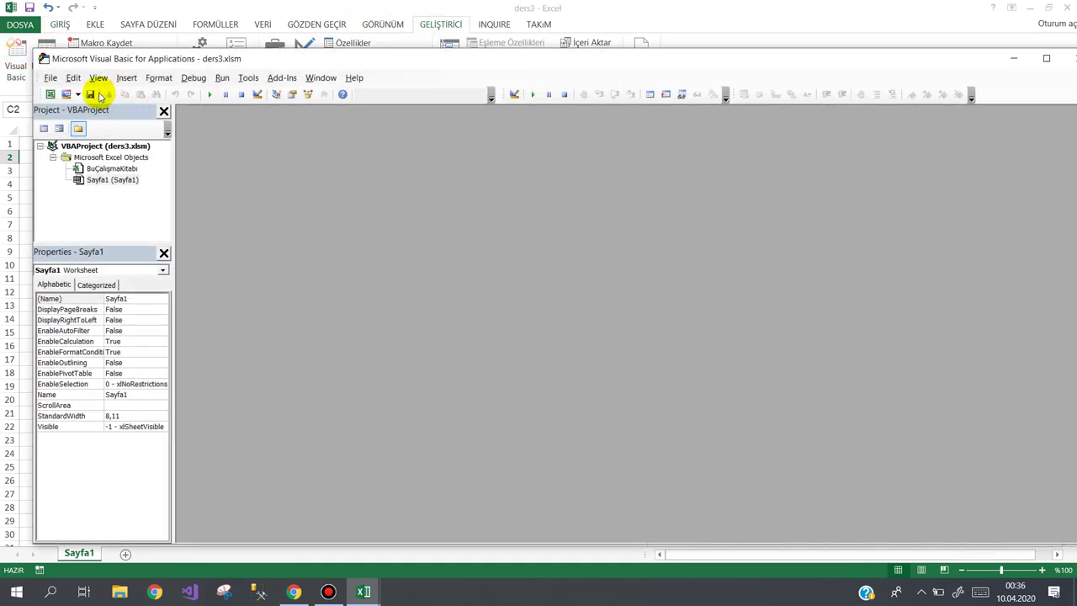
{"action": "left_click", "coordinate": [66, 93]}
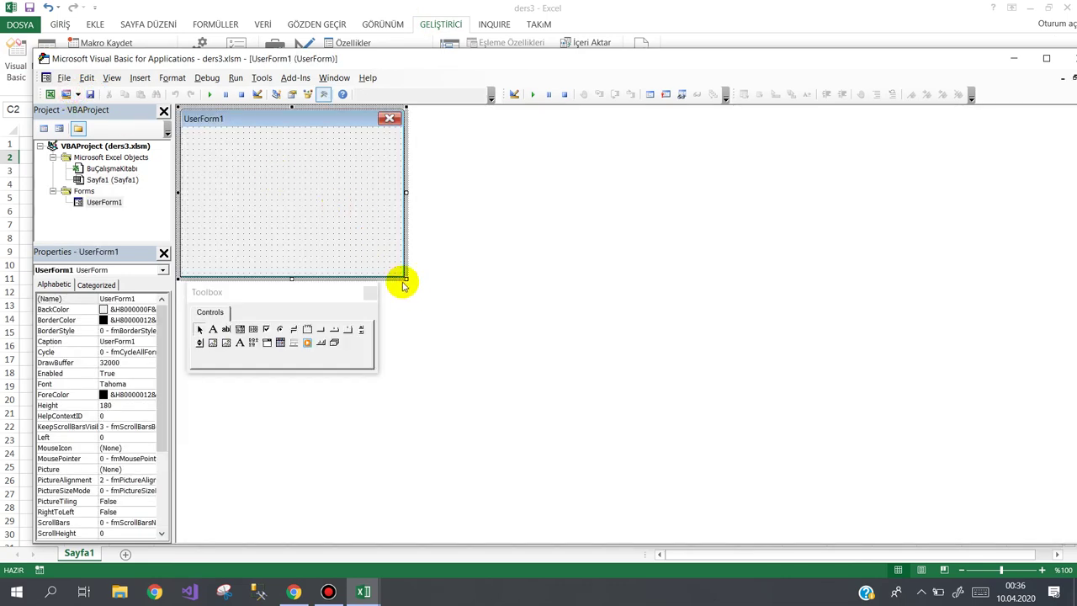
{"action": "mouse_move", "coordinate": [405, 280]}
{"action": "left_mouse_down"}
{"action": "mouse_move", "coordinate": [580, 401]}
{"action": "mouse_move", "coordinate": [592, 367]}
{"action": "left_mouse_up"}
{"action": "left_click_drag", "start_coordinate": [243, 296], "coordinate": [729, 181]}
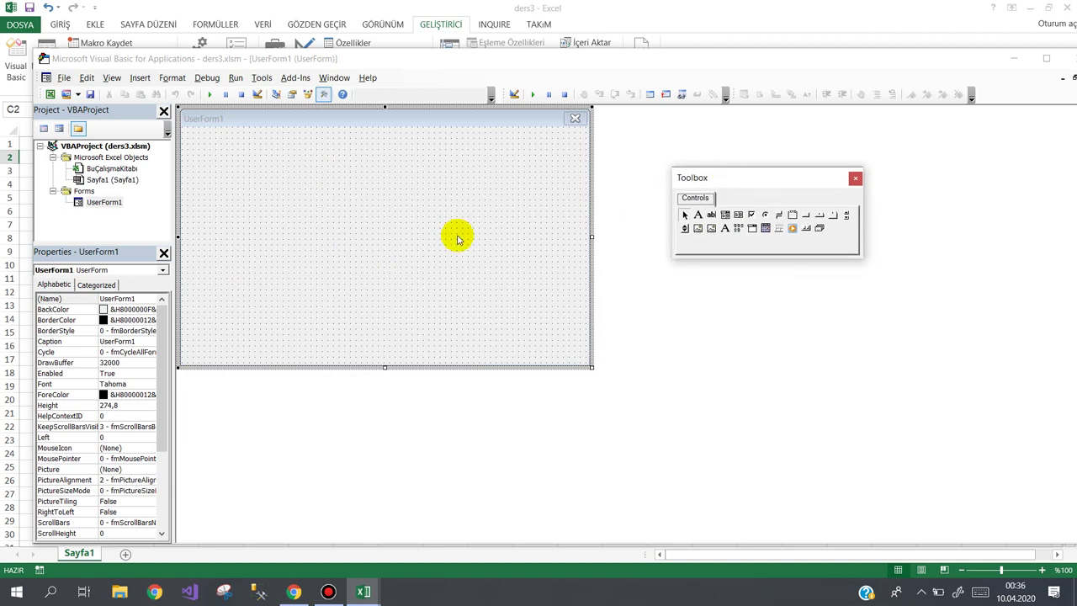
{"action": "left_click", "coordinate": [366, 592]}
{"action": "left_click", "coordinate": [318, 531]}
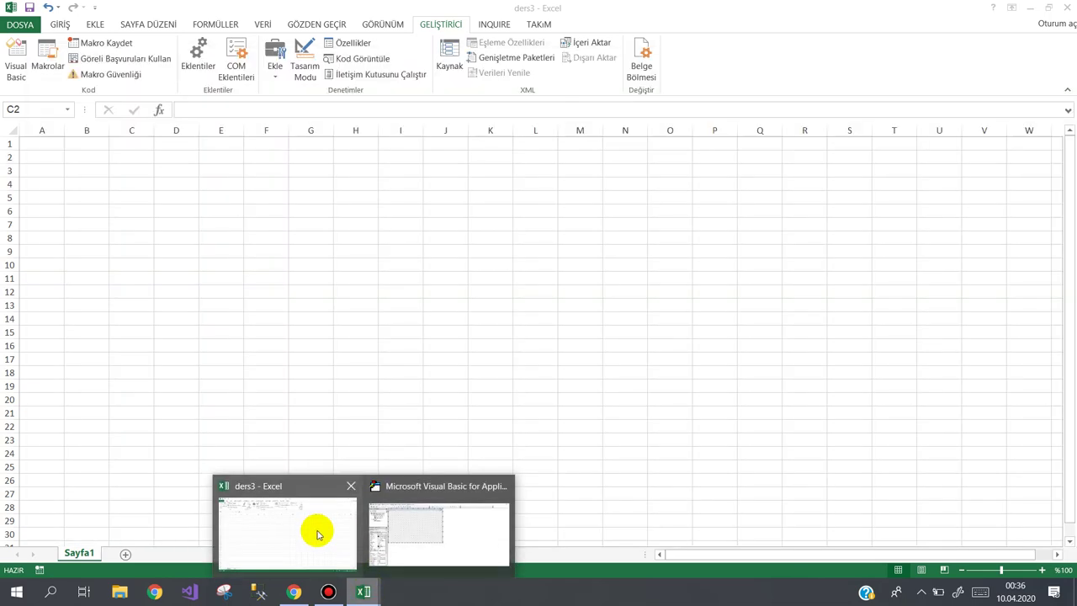
- Rename the sheet Sayfa1 to Mutfak
{"action": "double_click", "coordinate": [79, 553]}
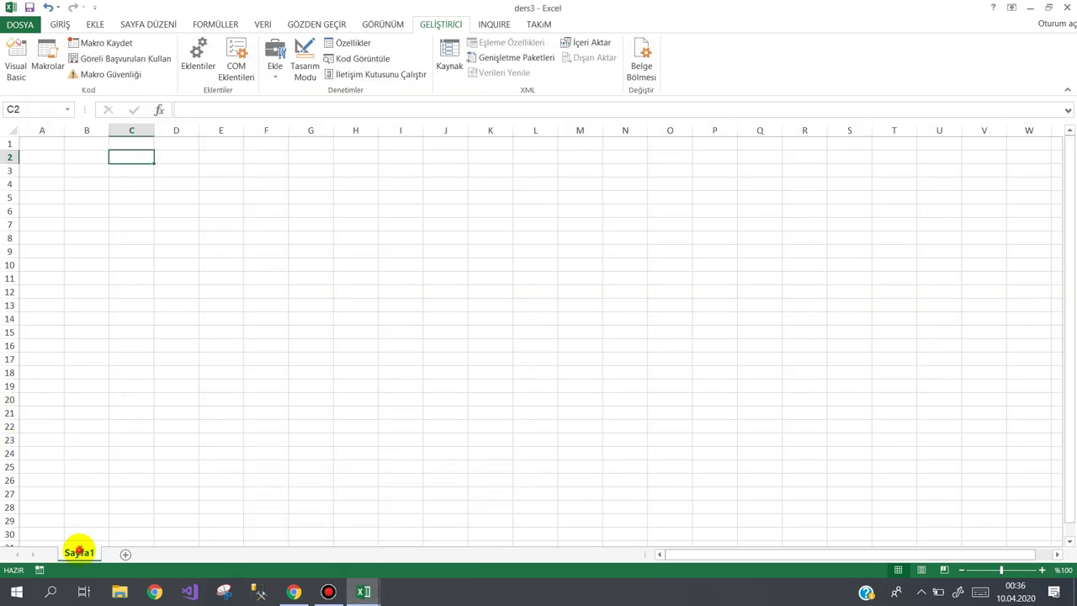
{"action": "type", "text": "Mutfak"}
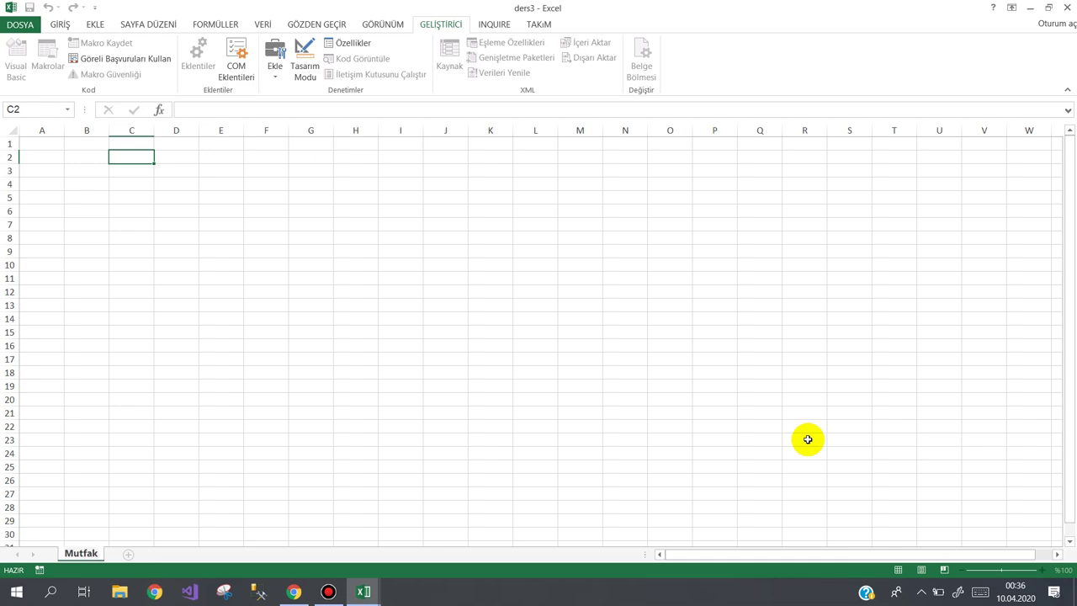
{"action": "key", "text": "Return"}
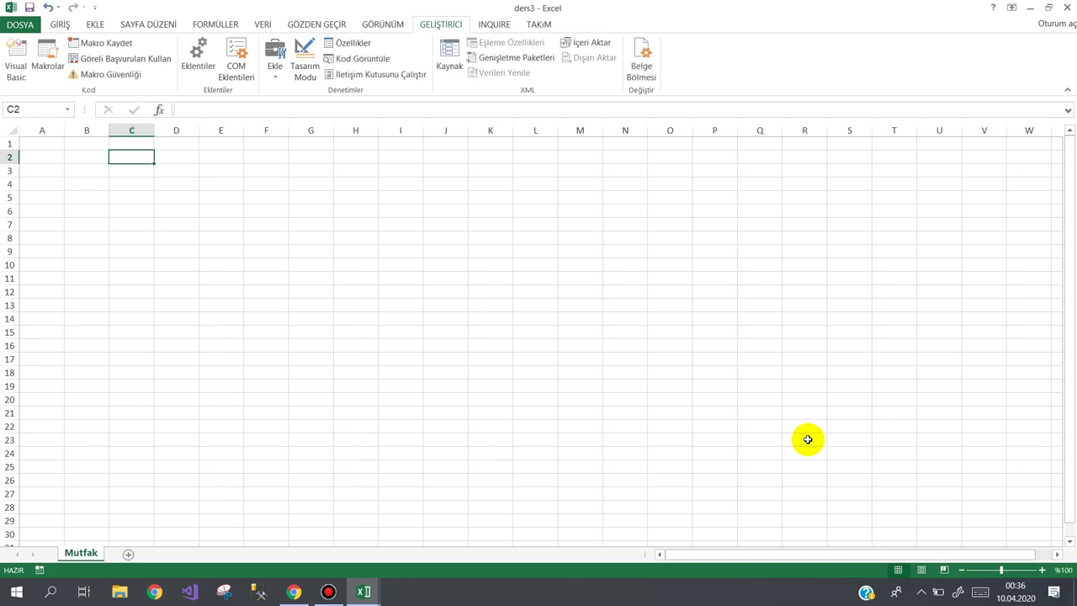
- Widen all columns of the Mutfak sheet and select cell A1
{"action": "left_click", "coordinate": [16, 127]}
{"action": "left_click_drag", "start_coordinate": [65, 129], "coordinate": [96, 131]}
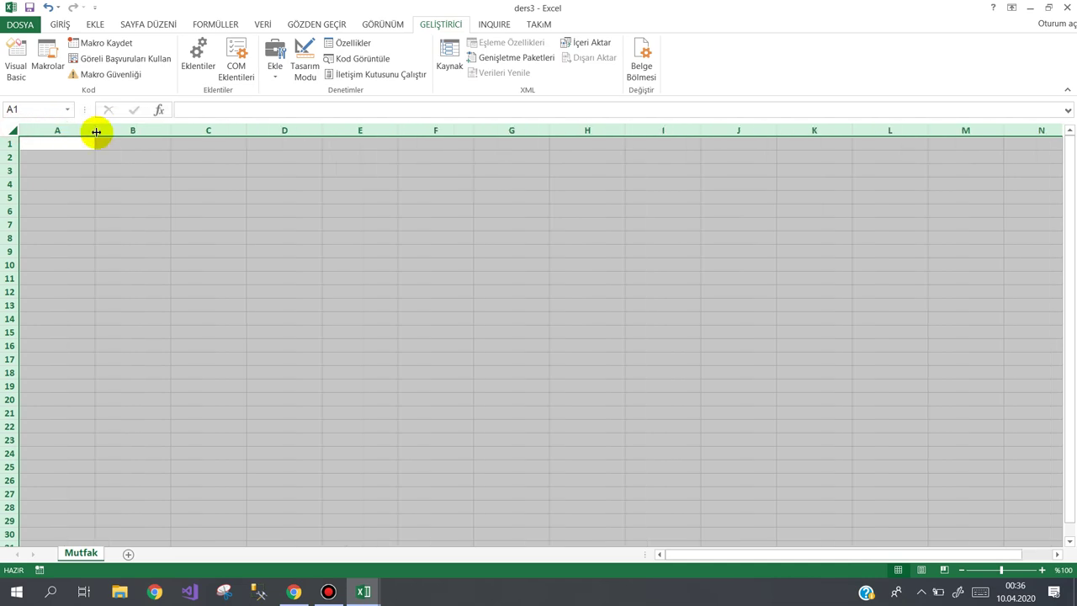
{"action": "left_click", "coordinate": [75, 202]}
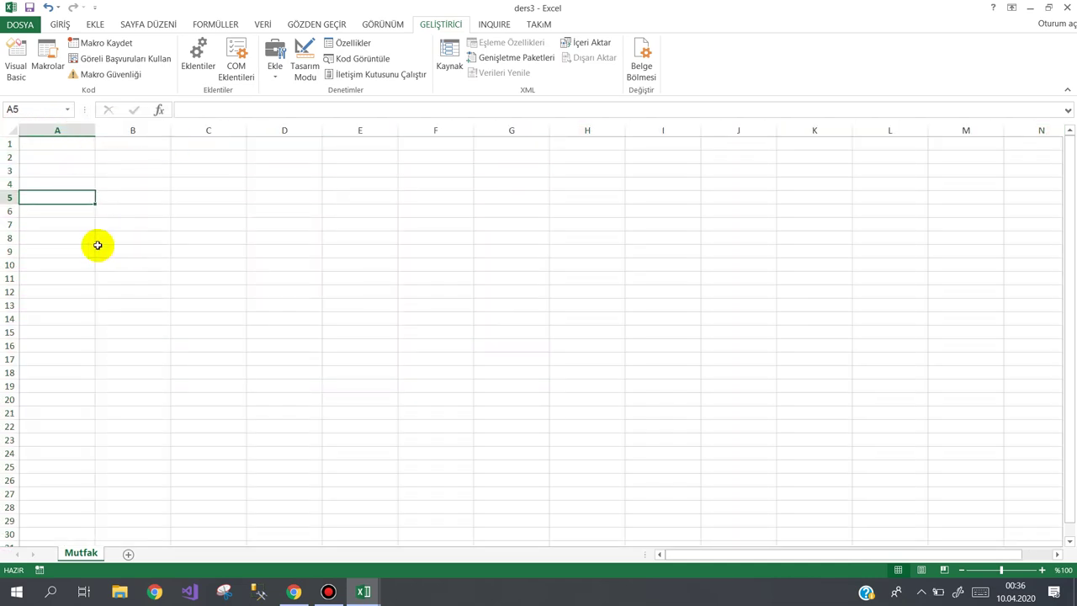
{"action": "left_click", "coordinate": [58, 144]}
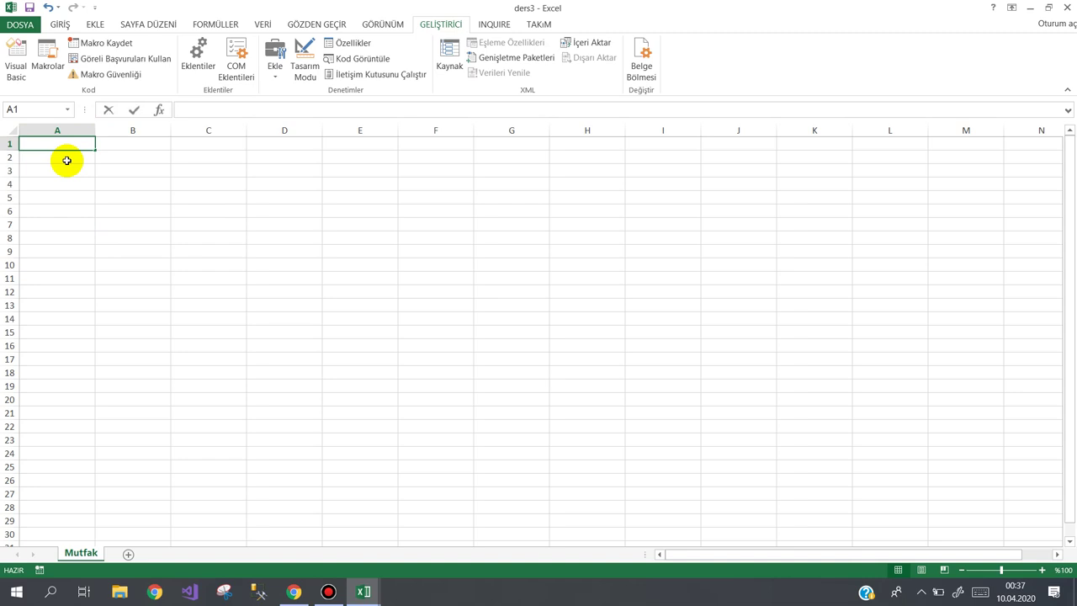
- Enter the heading Alt Taban in A1 and zoom the sheet to 160%
{"action": "type", "text": "Alt Taban"}
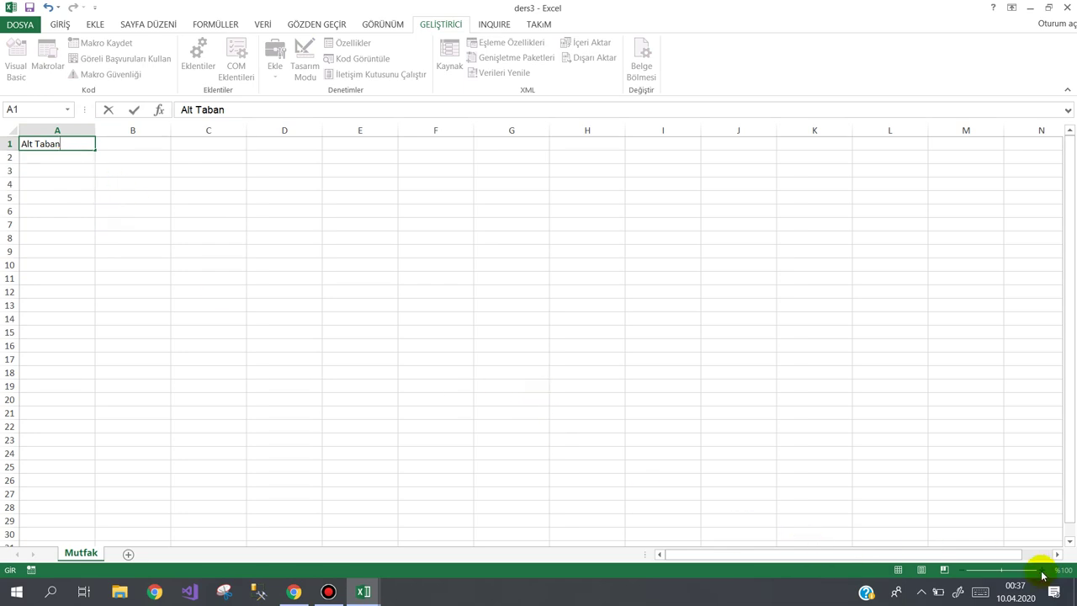
{"action": "left_click", "coordinate": [511, 359]}
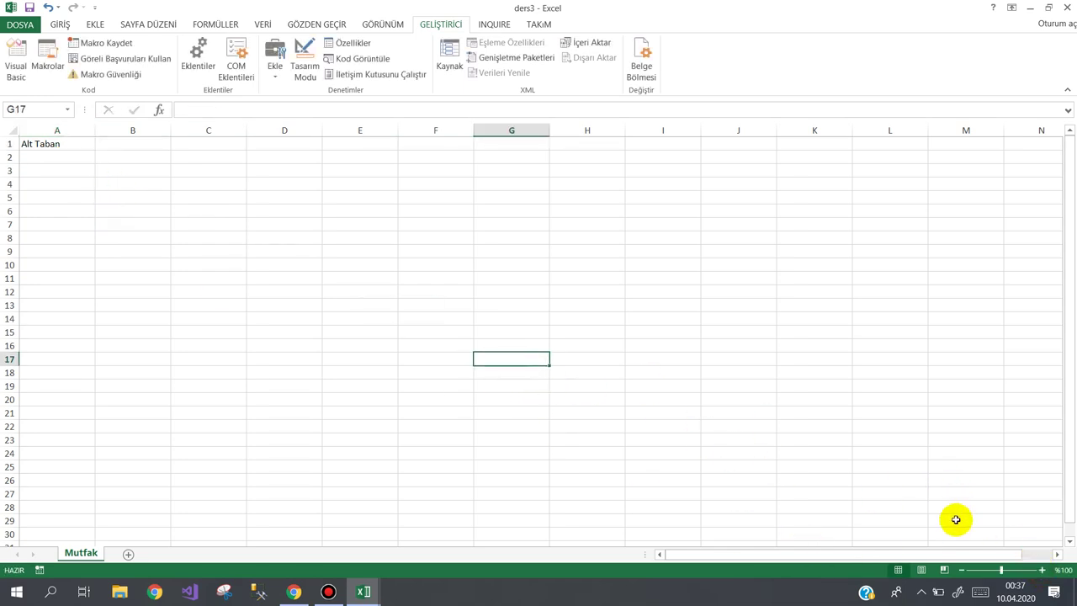
{"action": "left_click", "coordinate": [1042, 570]}
{"action": "left_click", "coordinate": [1042, 570]}
{"action": "left_click", "coordinate": [1041, 569]}
{"action": "left_click", "coordinate": [1041, 569]}
{"action": "left_click", "coordinate": [1042, 569]}
{"action": "left_click", "coordinate": [1041, 570]}
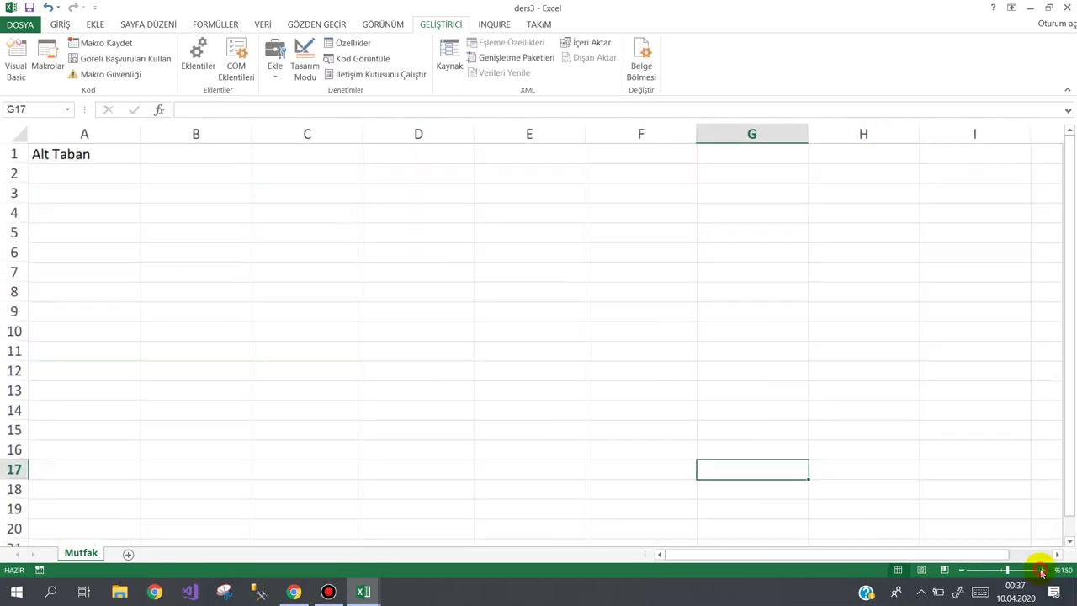
- Enter headings Üst Taban, Yükseklik and Alan in B1:D1, then begin a formula in D2
{"action": "left_click", "coordinate": [233, 166]}
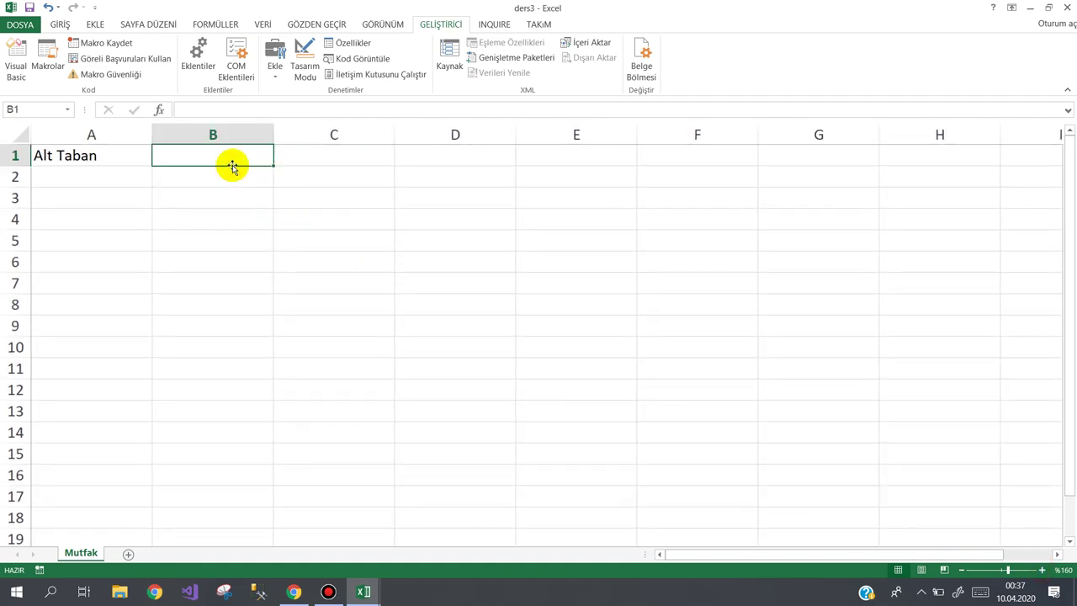
{"action": "type", "text": "Üst Taban"}
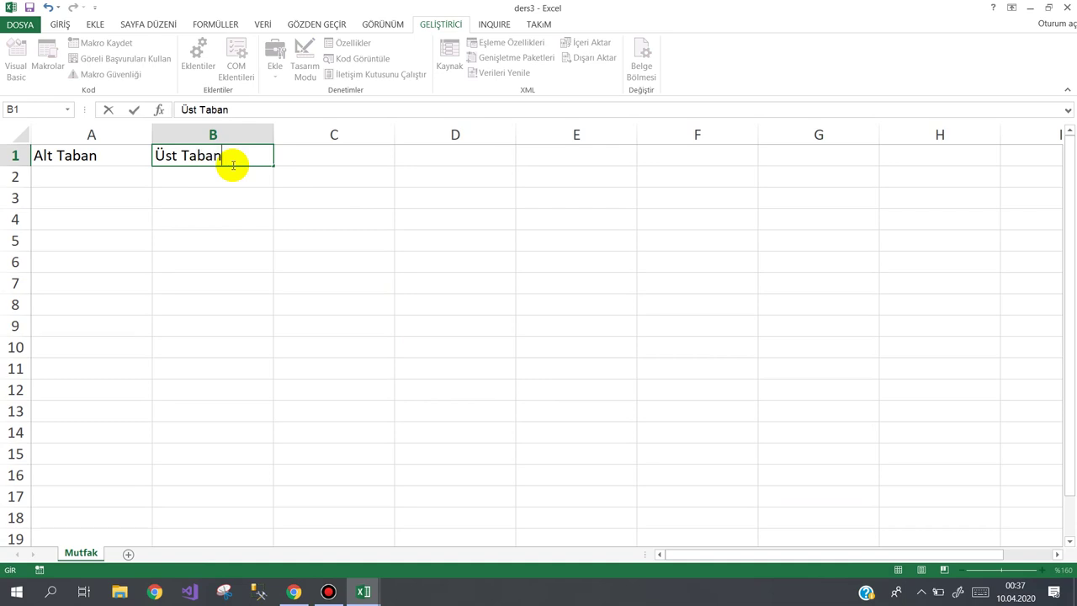
{"action": "key", "text": "Tab"}
{"action": "type", "text": "A"}
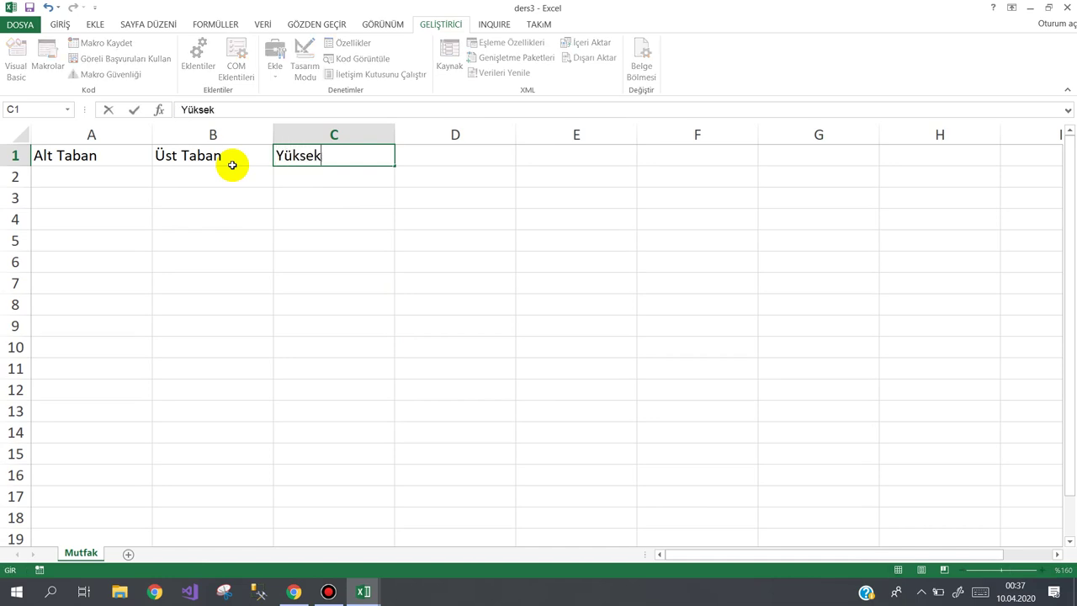
{"action": "key", "text": "Tab"}
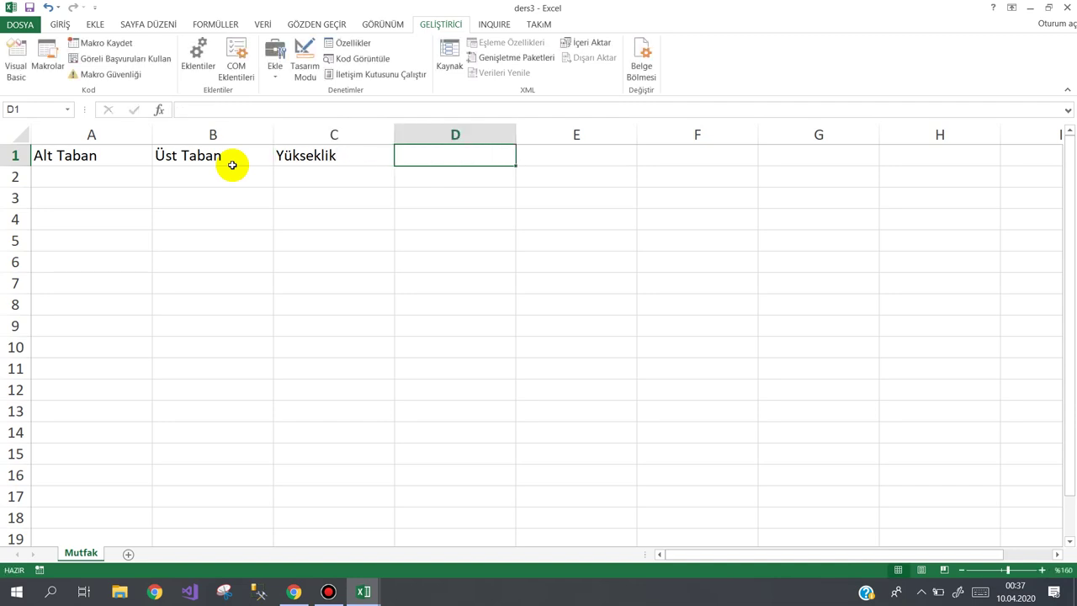
{"action": "type", "text": "Alan"}
{"action": "key", "text": "Return"}
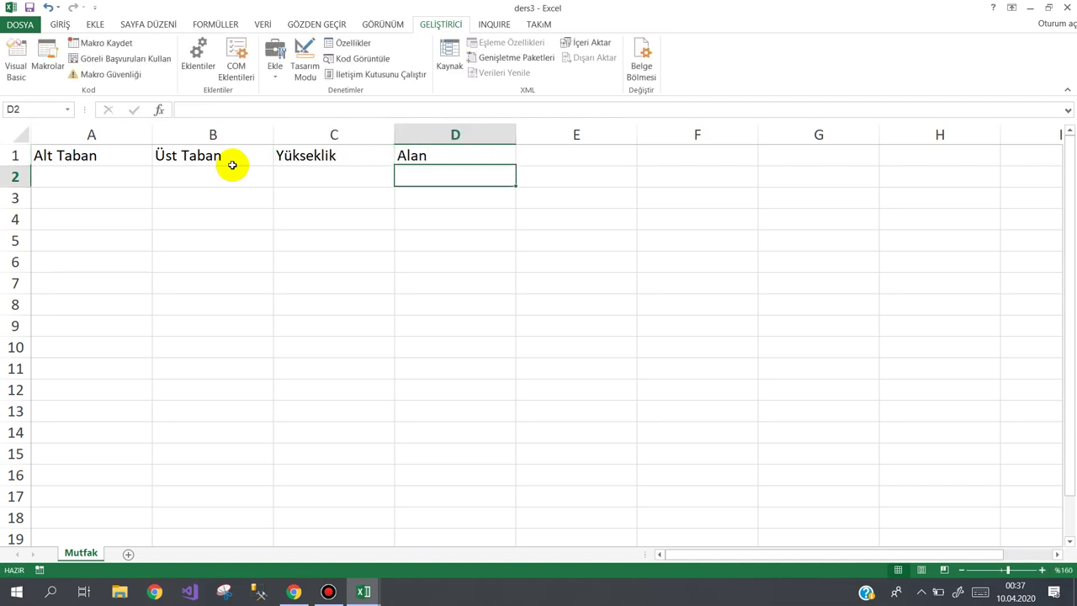
{"action": "type", "text": "="}
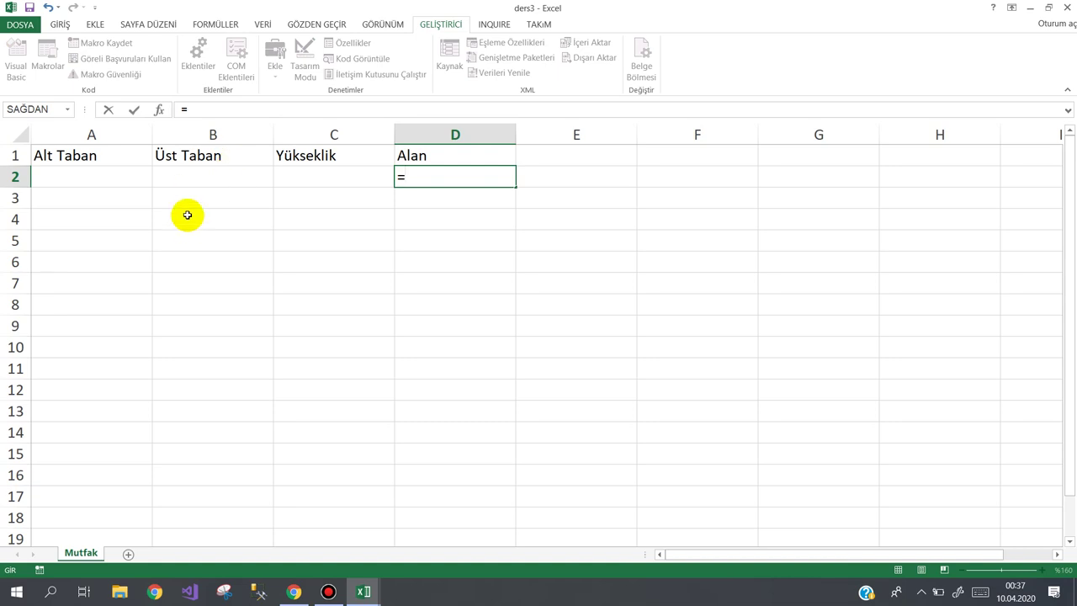
- Complete the trapezoid area formula =(A2+B2)*C2/2 in cell D2
{"action": "type", "text": "("}
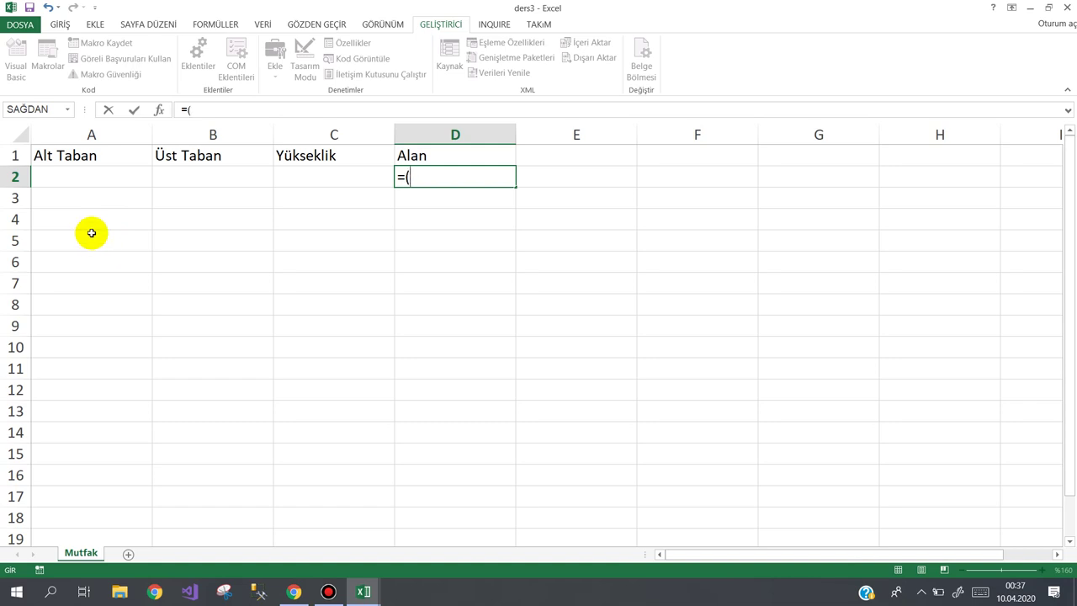
{"action": "left_click", "coordinate": [58, 176]}
{"action": "type", "text": "+"}
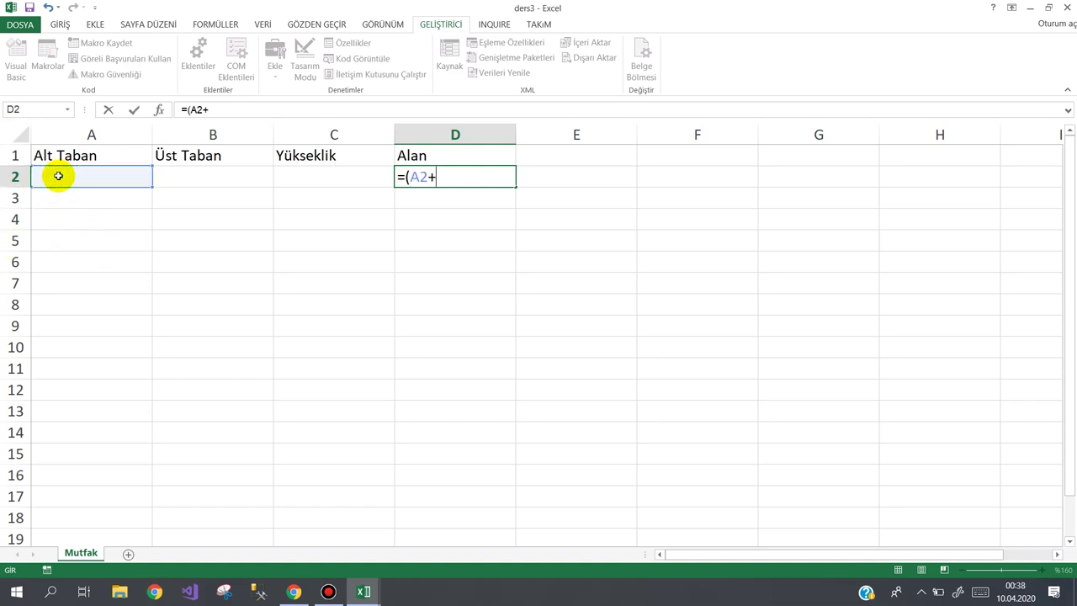
{"action": "left_click", "coordinate": [181, 177]}
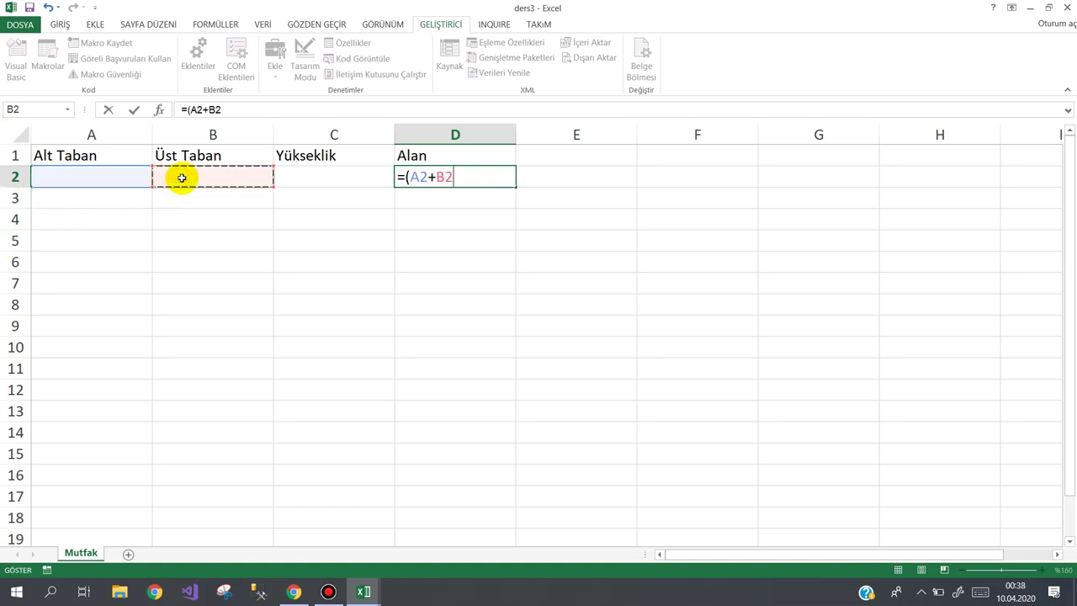
{"action": "type", "text": ")*"}
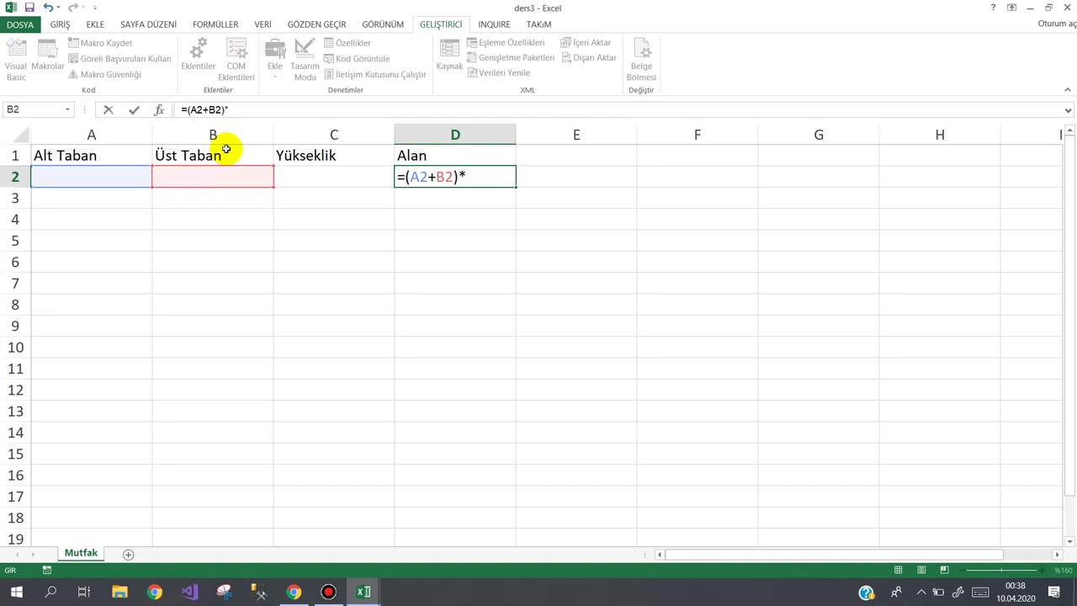
{"action": "left_click", "coordinate": [315, 173]}
{"action": "type", "text": "/2"}
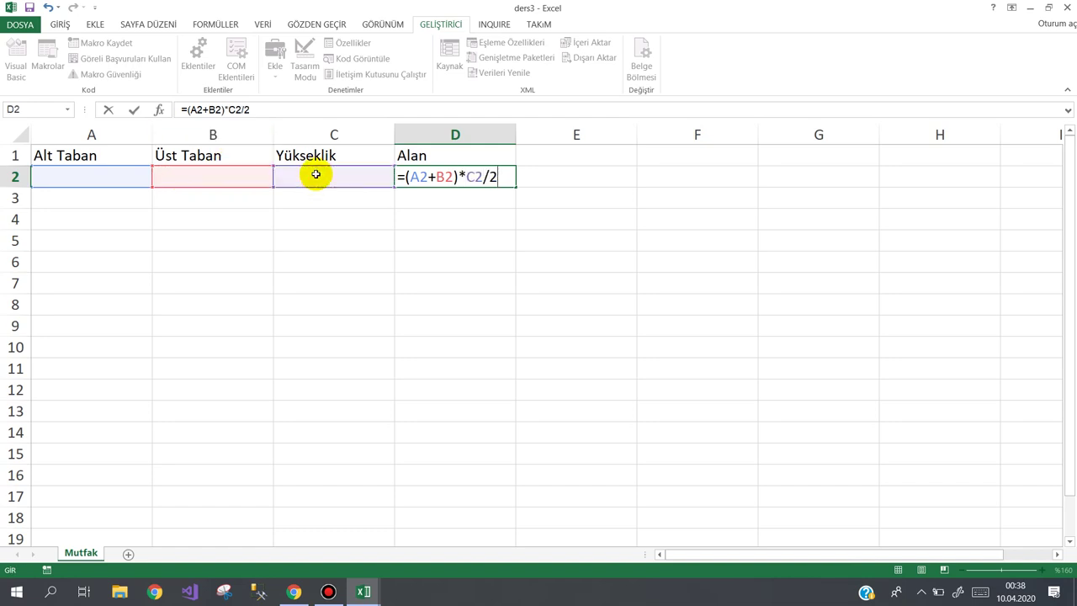
{"action": "key", "text": "Return"}
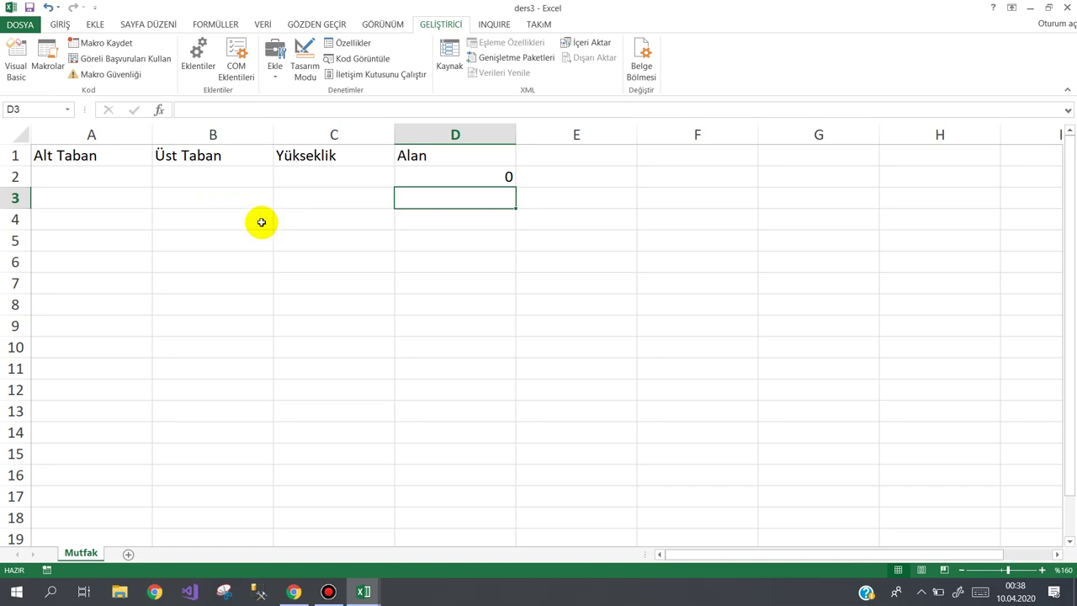
{"action": "left_click", "coordinate": [238, 219]}
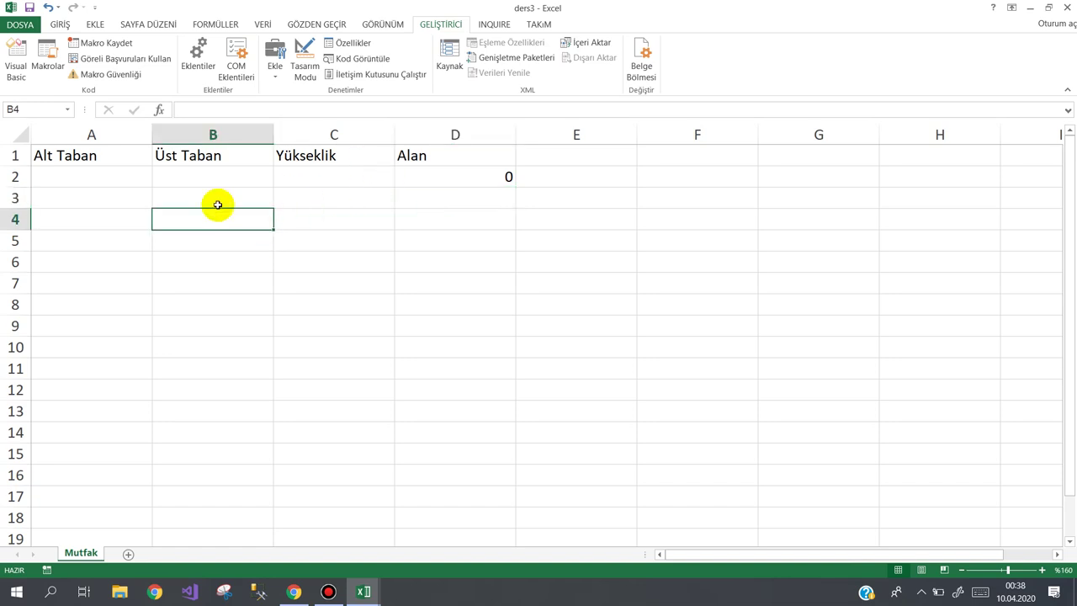
{"action": "left_click", "coordinate": [346, 287]}
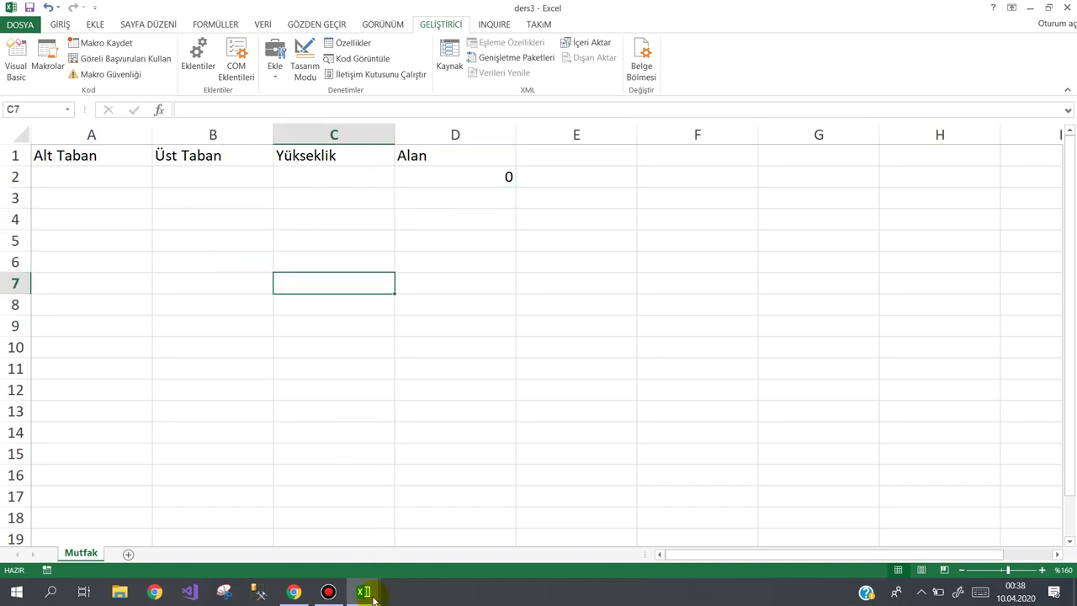
- Draw a frame on UserForm1 and caption it Yamuğun Alanı
{"action": "mouse_move", "coordinate": [365, 591]}
{"action": "left_click", "coordinate": [392, 553]}
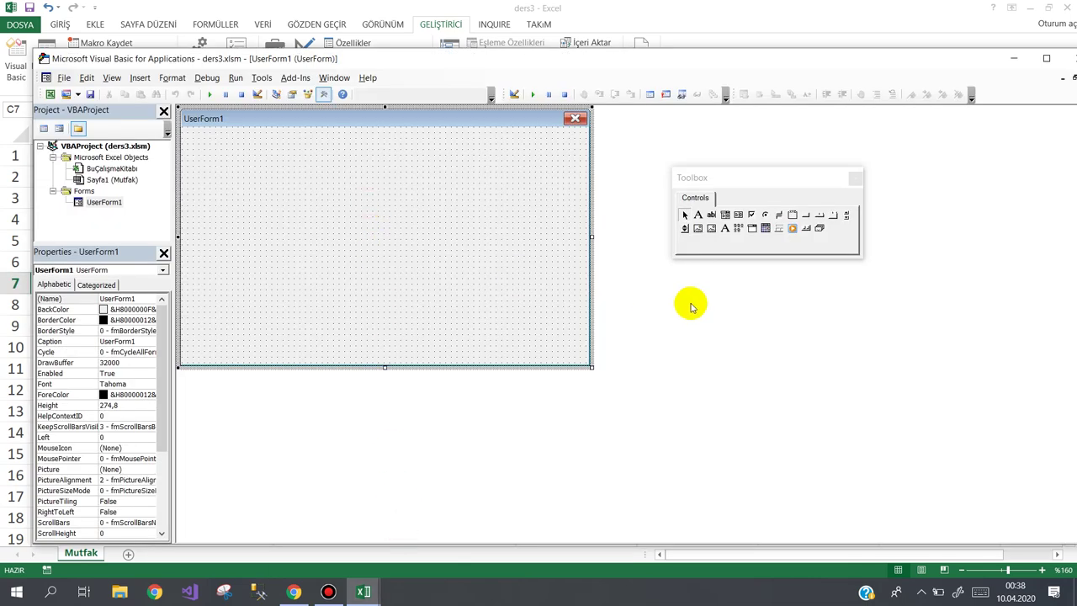
{"action": "left_click", "coordinate": [792, 214]}
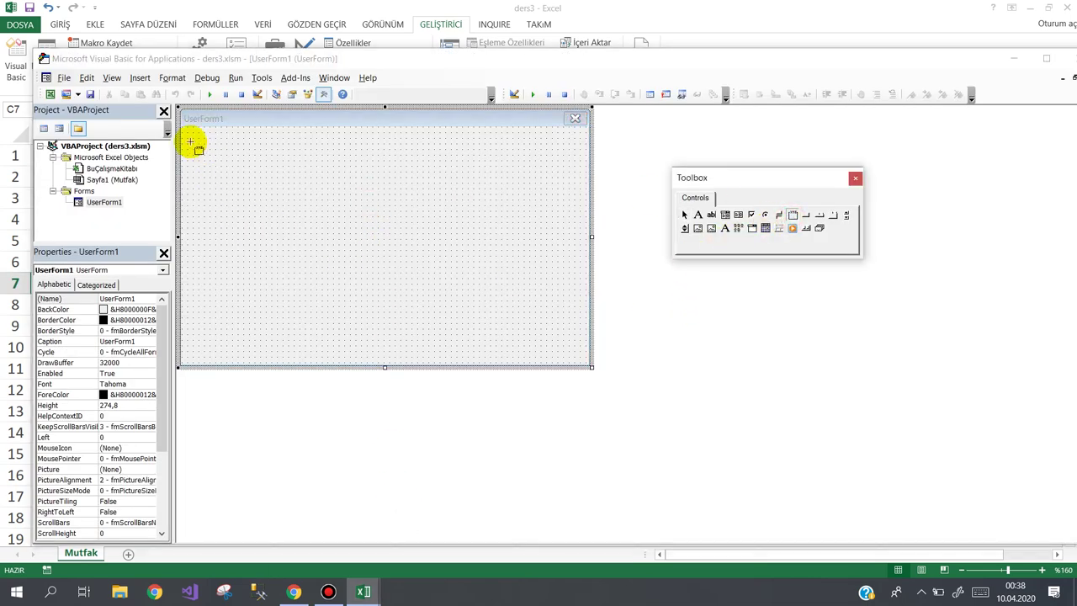
{"action": "left_click_drag", "start_coordinate": [186, 137], "coordinate": [380, 250]}
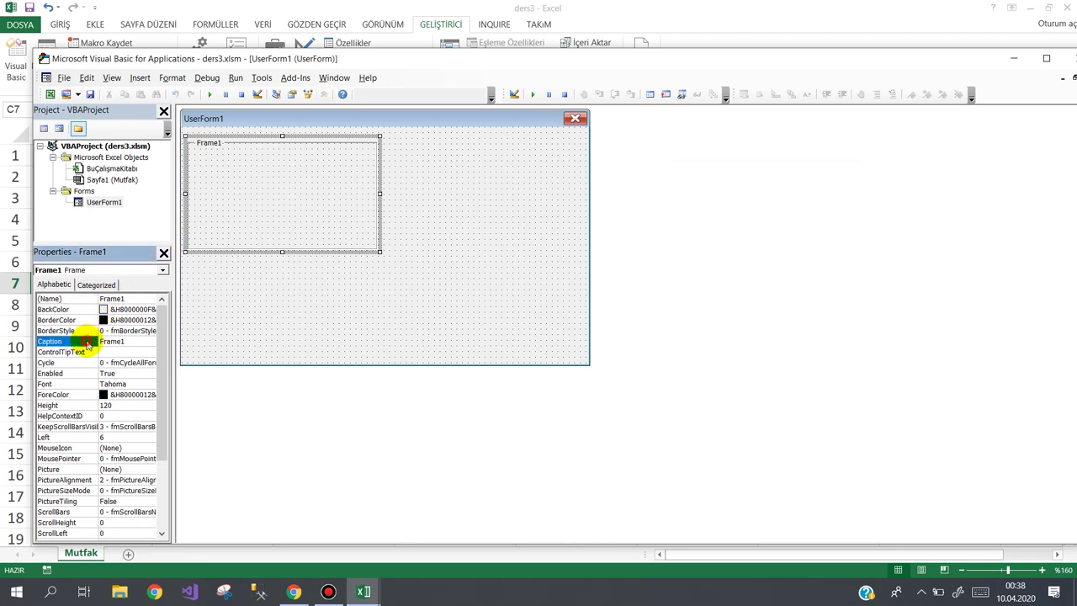
{"action": "left_click", "coordinate": [88, 342]}
{"action": "type", "text": "Yamuğun Alanı"}
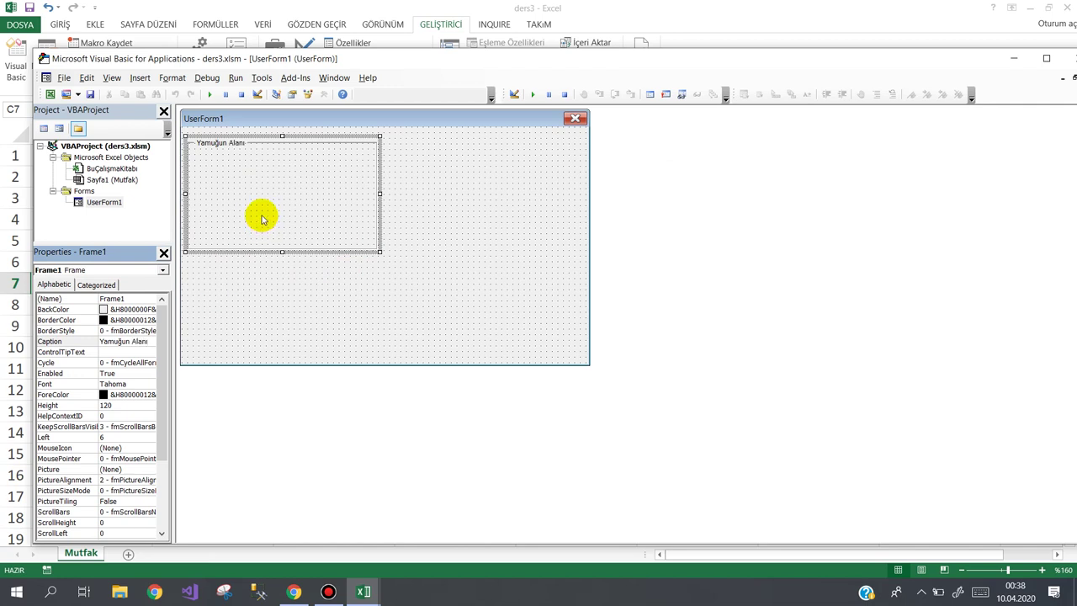
- Place four text boxes in the frame: three stacked on the left, one to the right
{"action": "left_click", "coordinate": [286, 177]}
{"action": "left_click", "coordinate": [711, 217]}
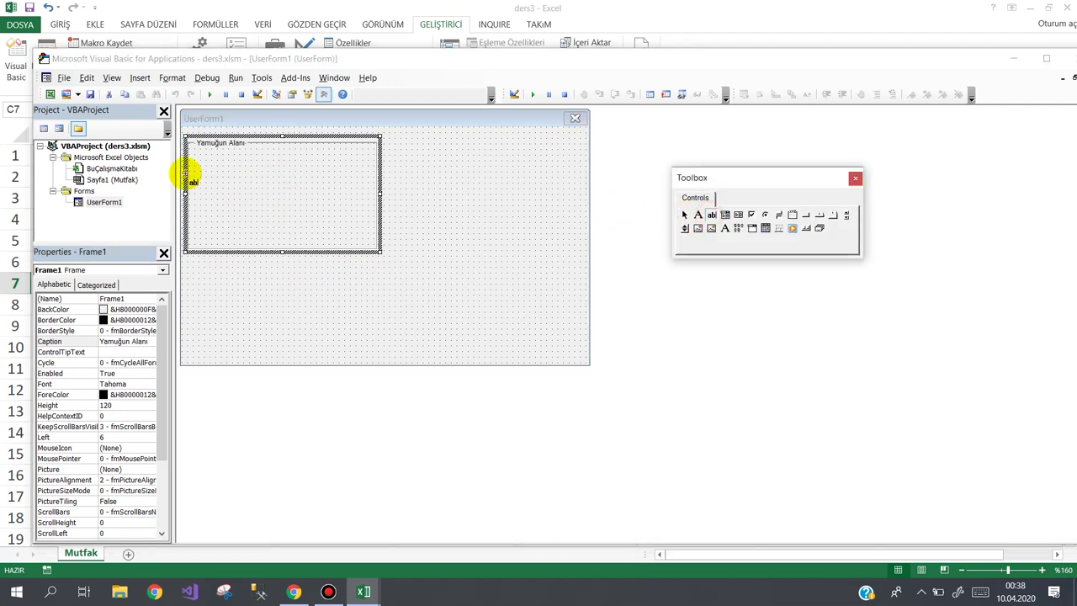
{"action": "left_click", "coordinate": [200, 154]}
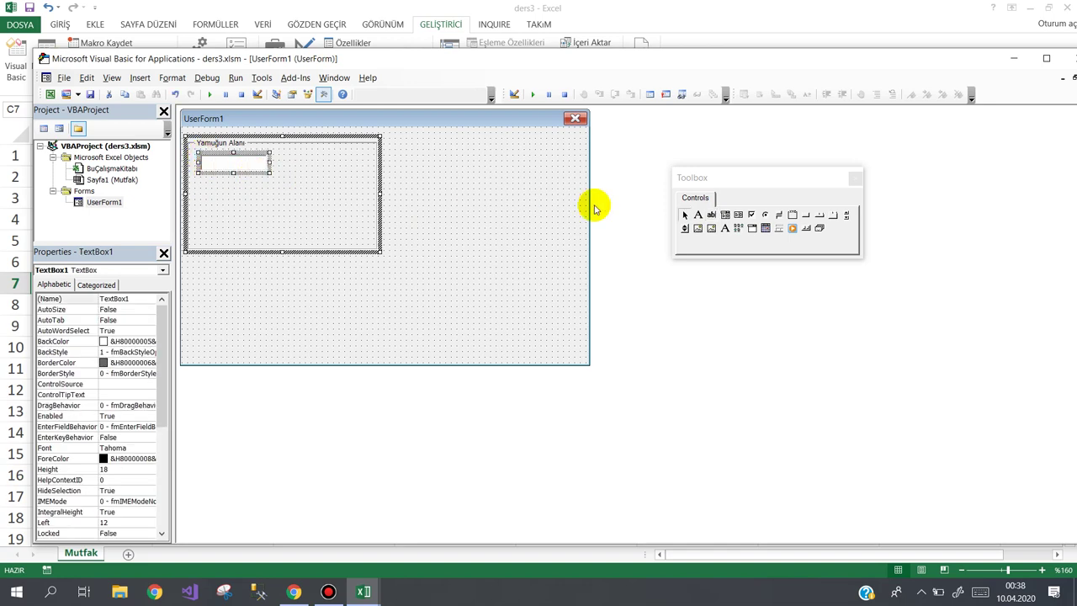
{"action": "left_click", "coordinate": [712, 216]}
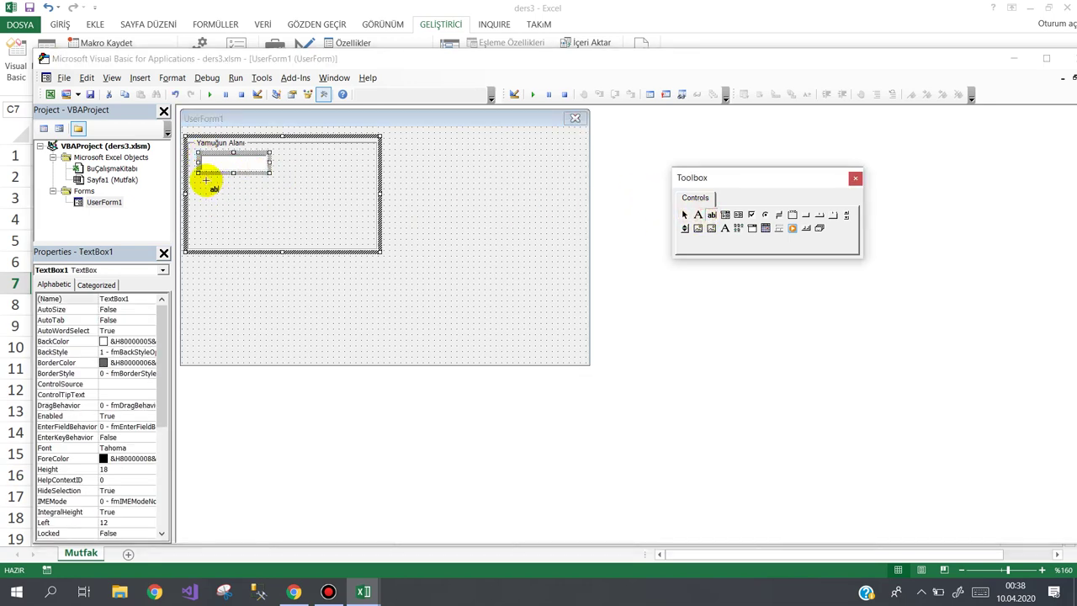
{"action": "left_click", "coordinate": [199, 176]}
{"action": "left_click", "coordinate": [711, 215]}
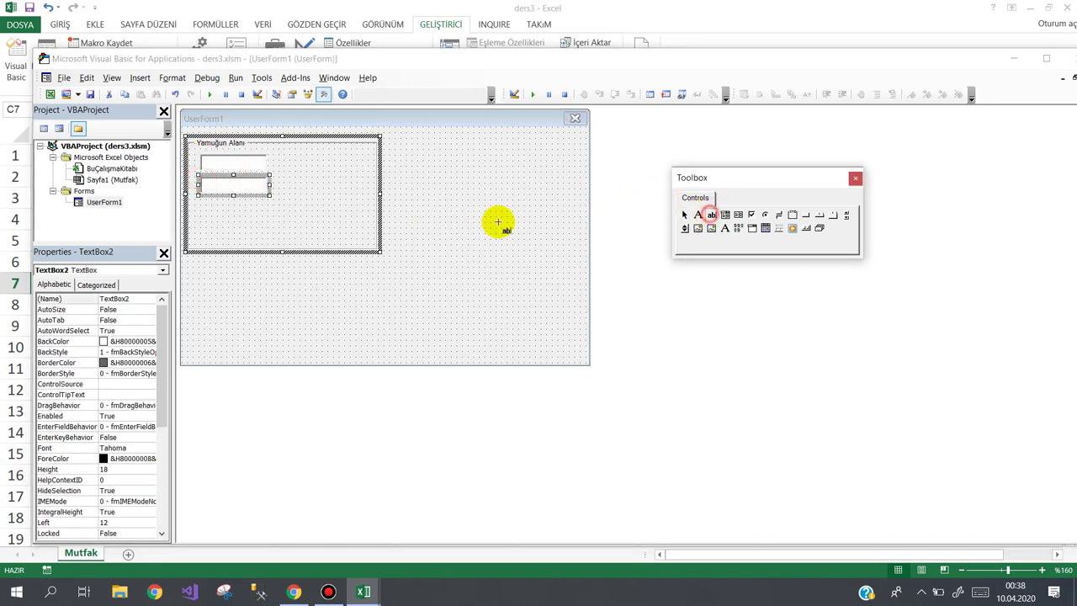
{"action": "left_click", "coordinate": [201, 204]}
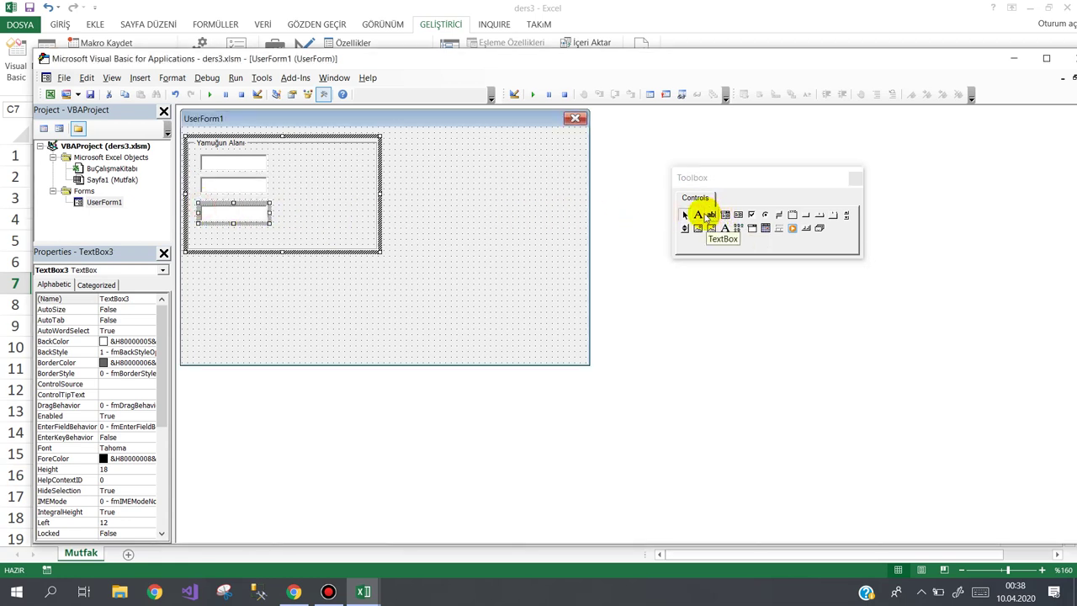
{"action": "left_click", "coordinate": [711, 215]}
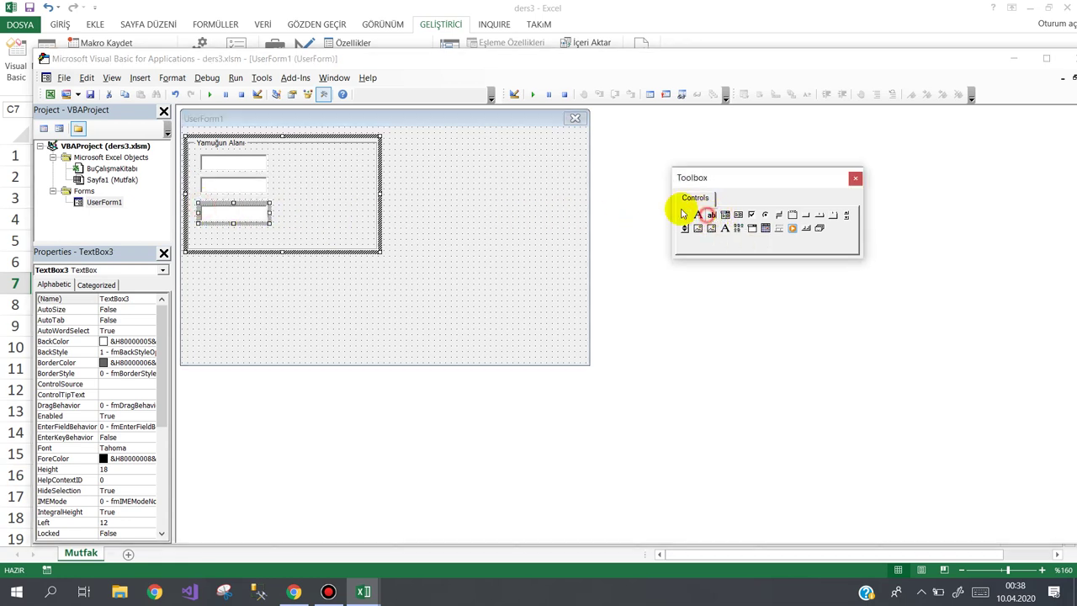
{"action": "left_click", "coordinate": [294, 159]}
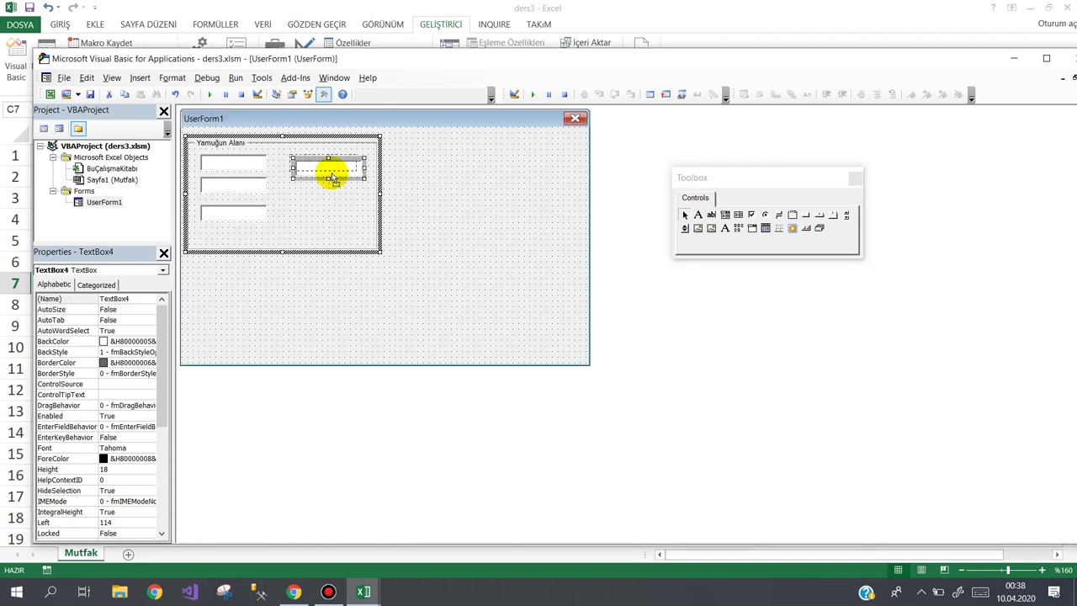
{"action": "left_click_drag", "start_coordinate": [333, 177], "coordinate": [326, 171]}
- Set TextBox4's BackColor to light yellow from the Palette
{"action": "left_click", "coordinate": [144, 341]}
{"action": "left_click", "coordinate": [149, 341]}
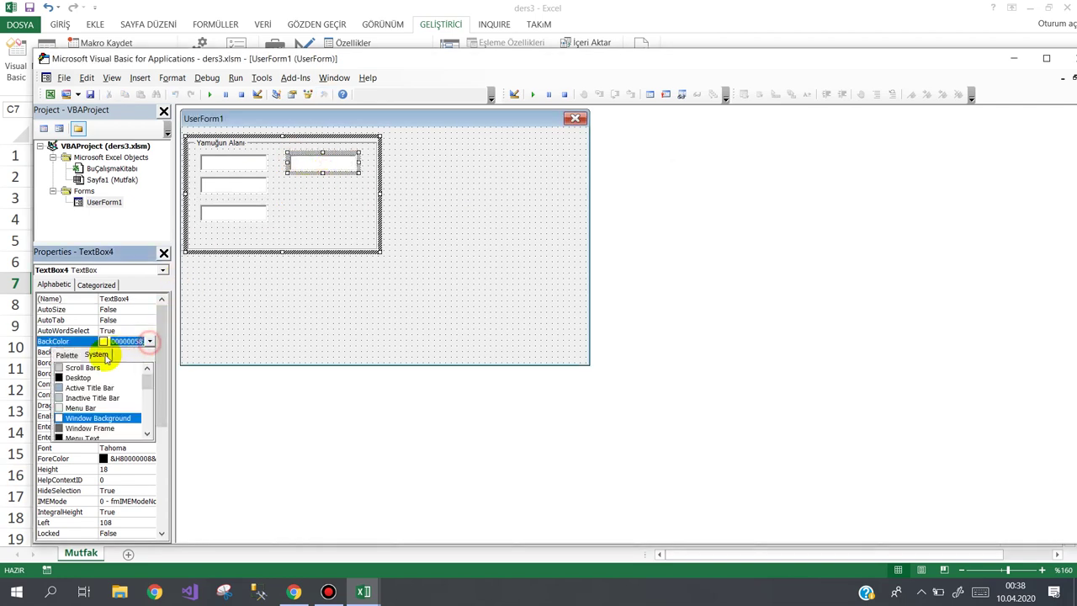
{"action": "left_click", "coordinate": [67, 354]}
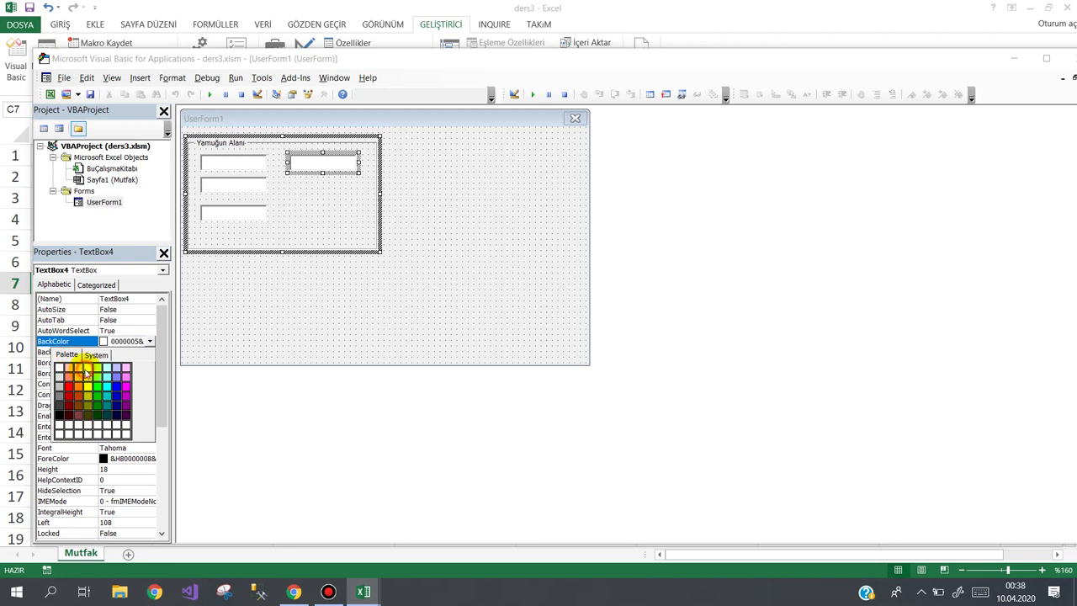
{"action": "left_click", "coordinate": [88, 367]}
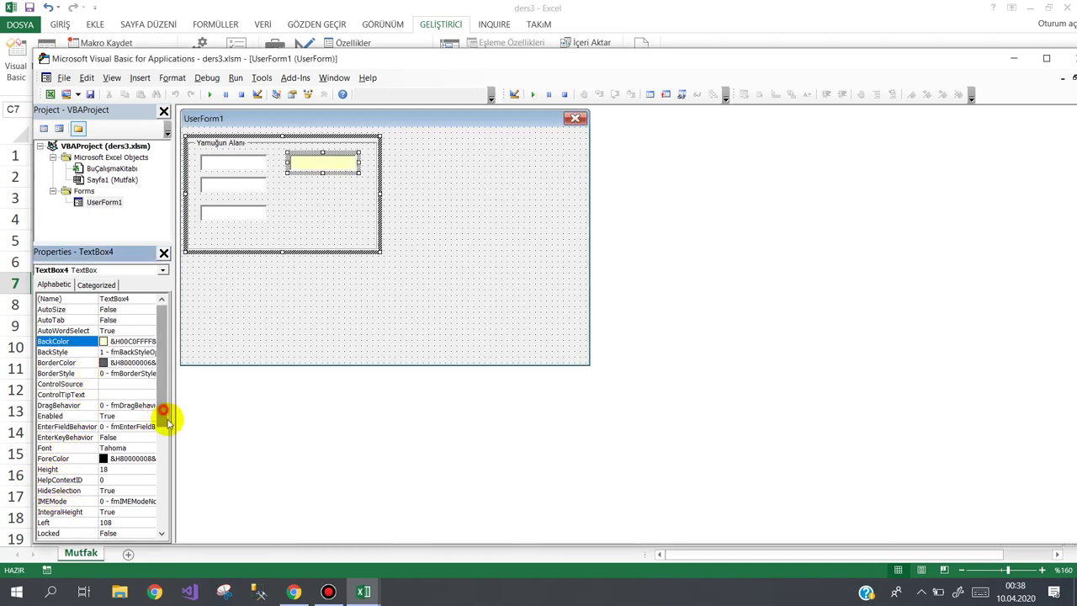
{"action": "scroll", "coordinate": [163, 425], "scroll_direction": "down", "scroll_amount": 2}
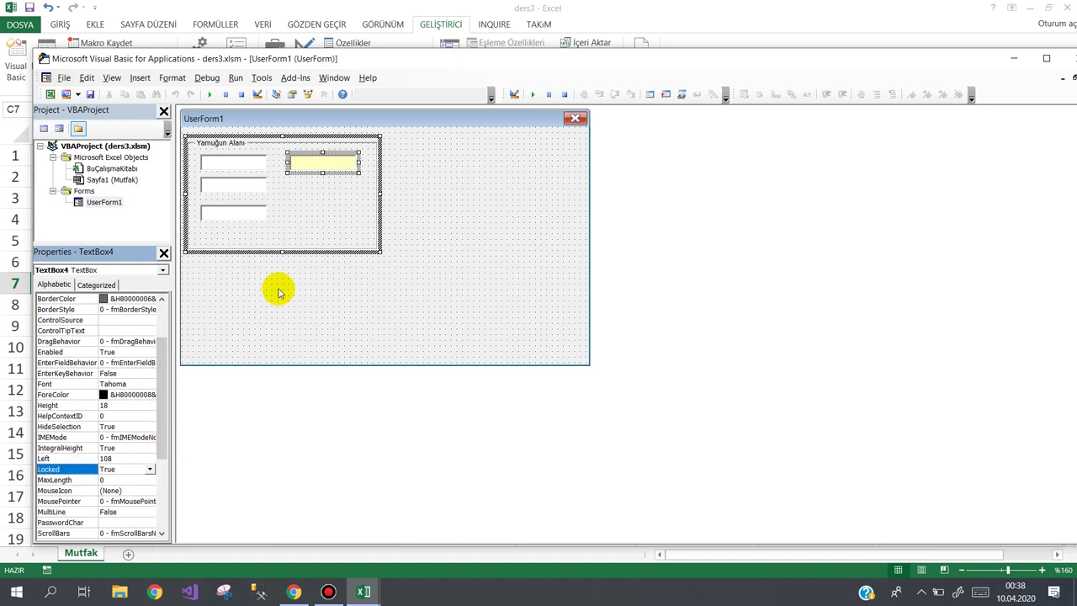
{"action": "left_click", "coordinate": [323, 223]}
- Add a command button captioned Hesapla below the yellow text box
{"action": "left_click", "coordinate": [804, 214]}
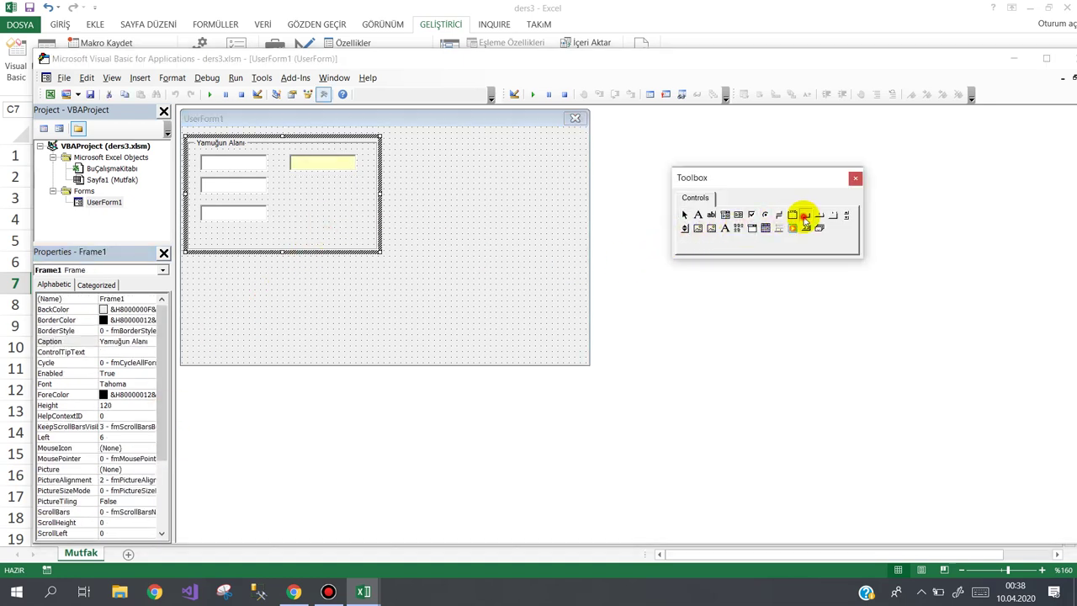
{"action": "mouse_move", "coordinate": [289, 182]}
{"action": "left_mouse_down"}
{"action": "mouse_move", "coordinate": [357, 204]}
{"action": "mouse_move", "coordinate": [295, 195]}
{"action": "left_mouse_up"}
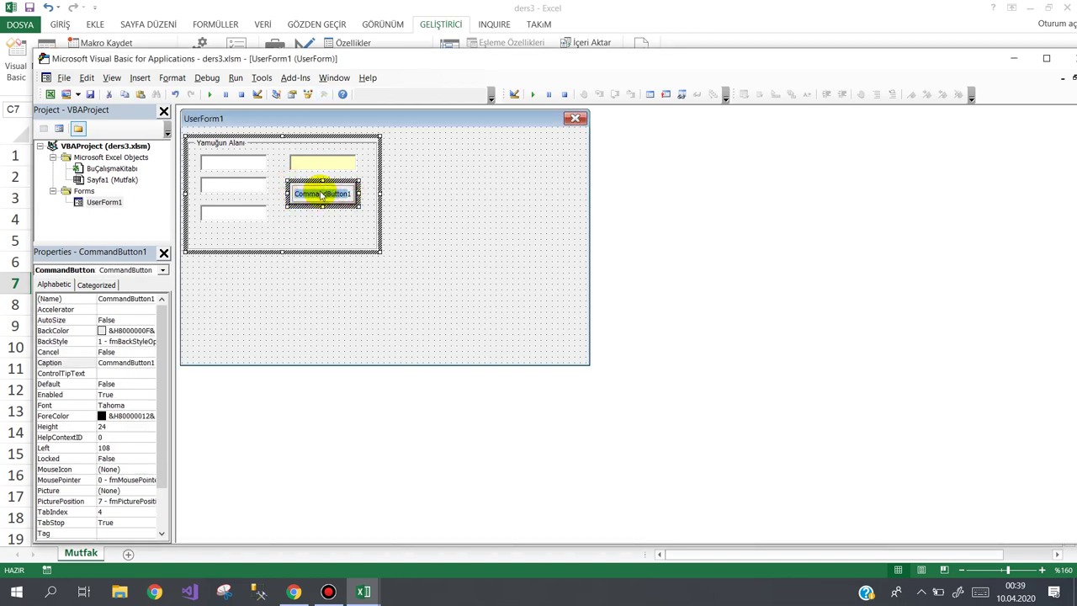
{"action": "type", "text": "H1"}
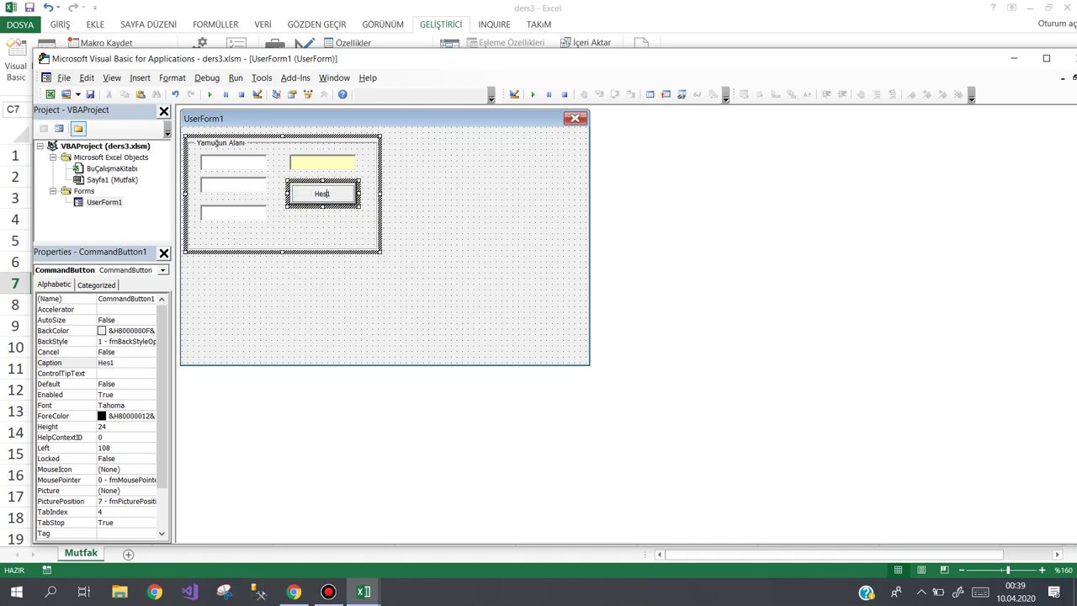
{"action": "key", "text": "BackSpace"}
- Select each text box and the Hesapla button in turn to check them
{"action": "left_click", "coordinate": [432, 224]}
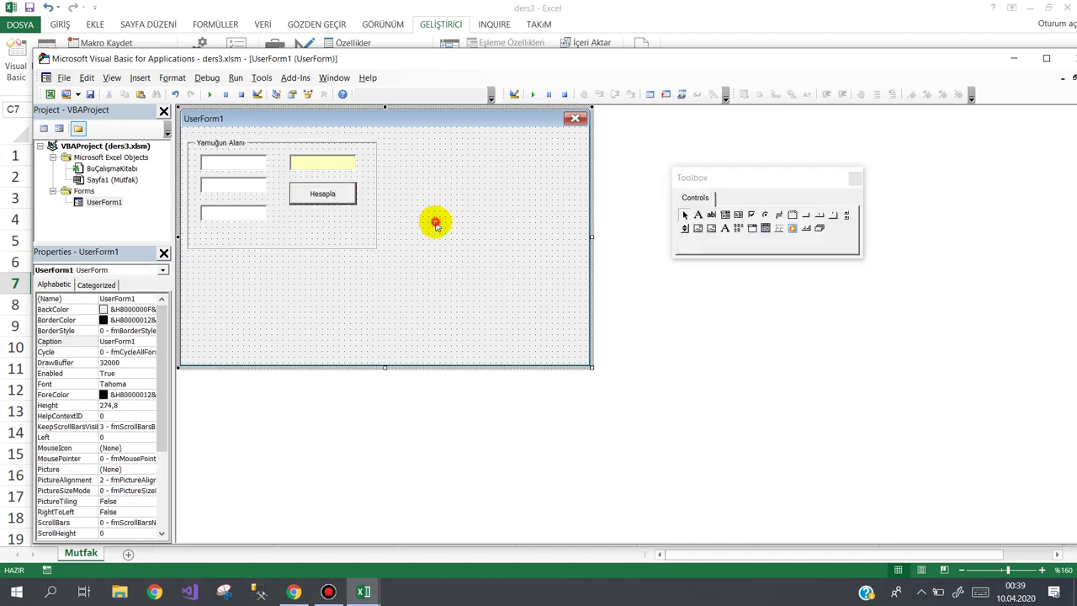
{"action": "left_click", "coordinate": [229, 162]}
{"action": "left_click", "coordinate": [229, 186]}
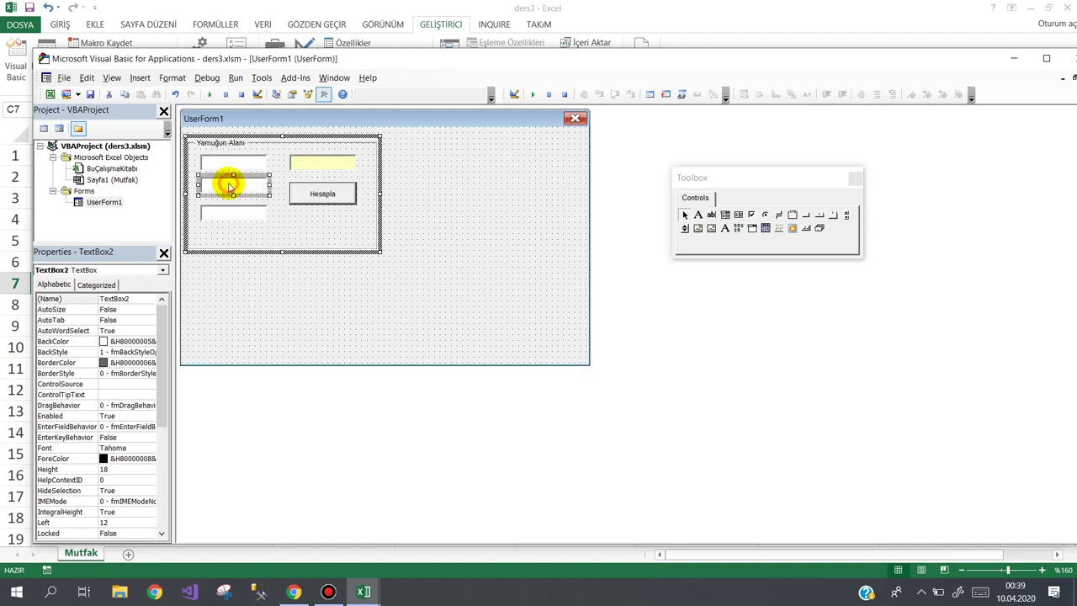
{"action": "left_click", "coordinate": [228, 210]}
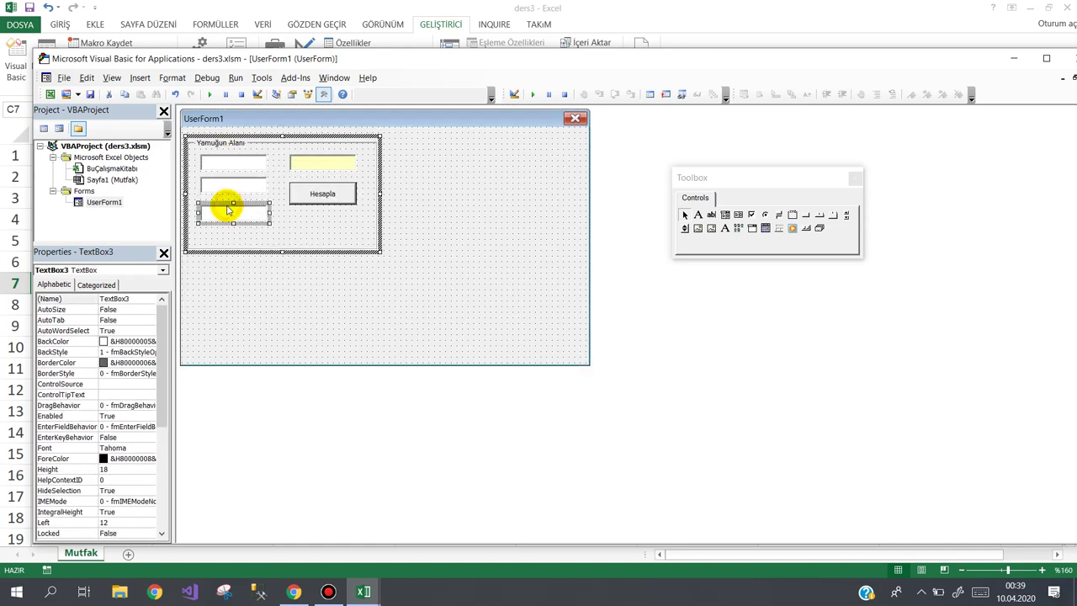
{"action": "left_click", "coordinate": [333, 163]}
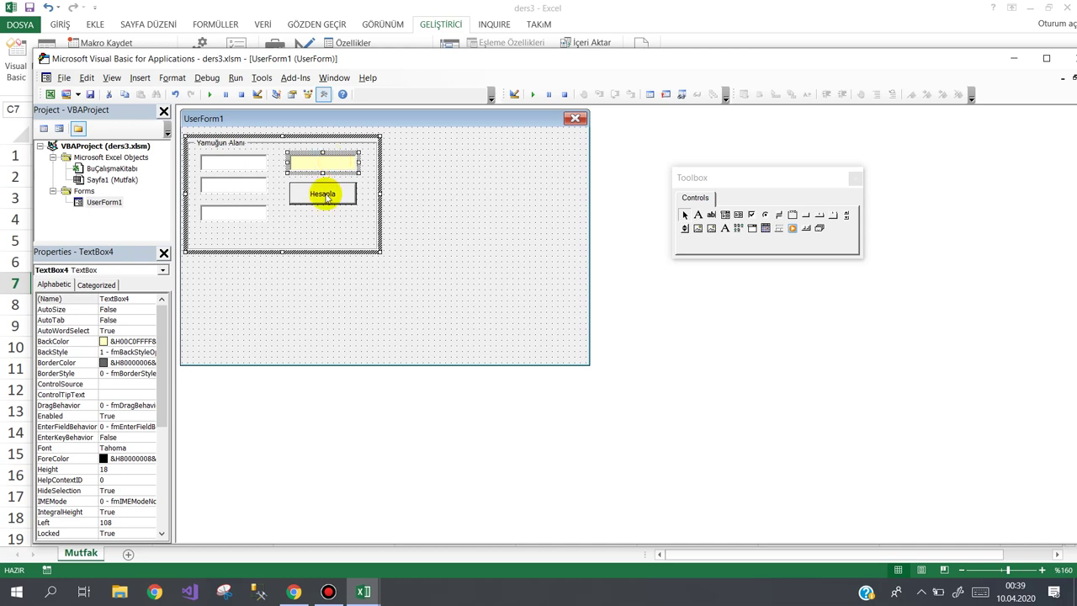
{"action": "left_click", "coordinate": [323, 201]}
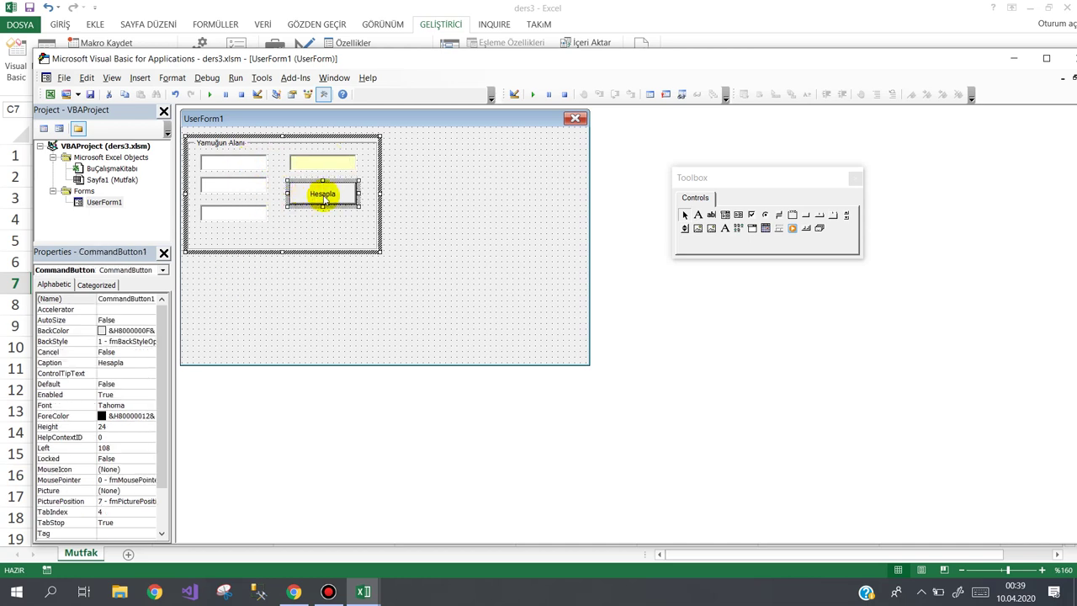
- Open the Hesapla button's click procedure and move the code window down-right to reveal the sheet
{"action": "double_click", "coordinate": [323, 201]}
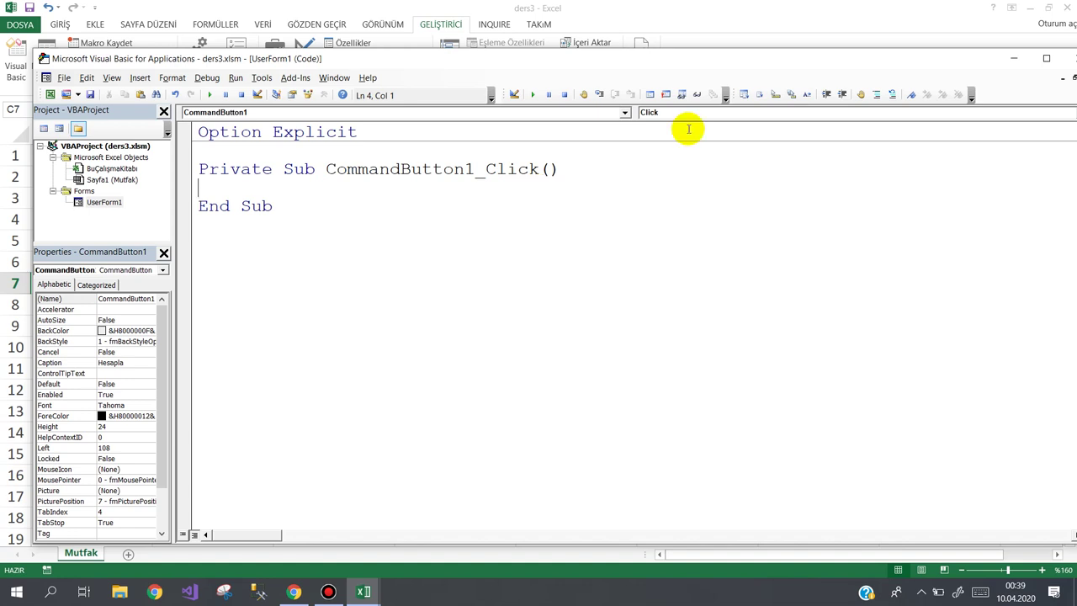
{"action": "left_click", "coordinate": [356, 57]}
{"action": "left_click_drag", "start_coordinate": [356, 57], "coordinate": [434, 218]}
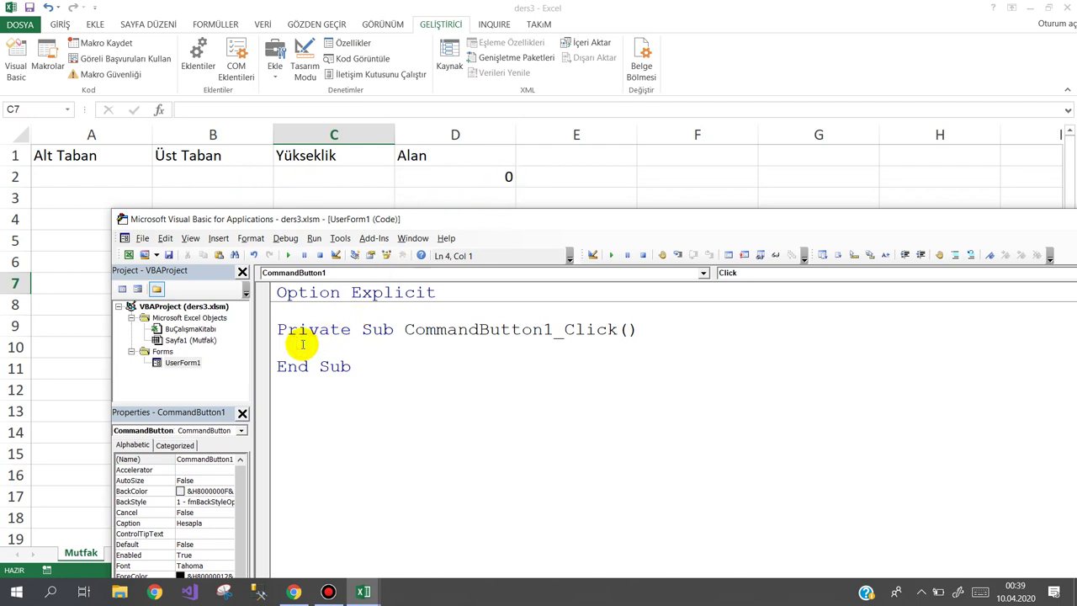
- Write Sheets("Mutfak").Range("A2").Value = TextBox1.Value in the click procedure
{"action": "type", "text": "she"}
{"action": "key", "text": "ctrl+space"}
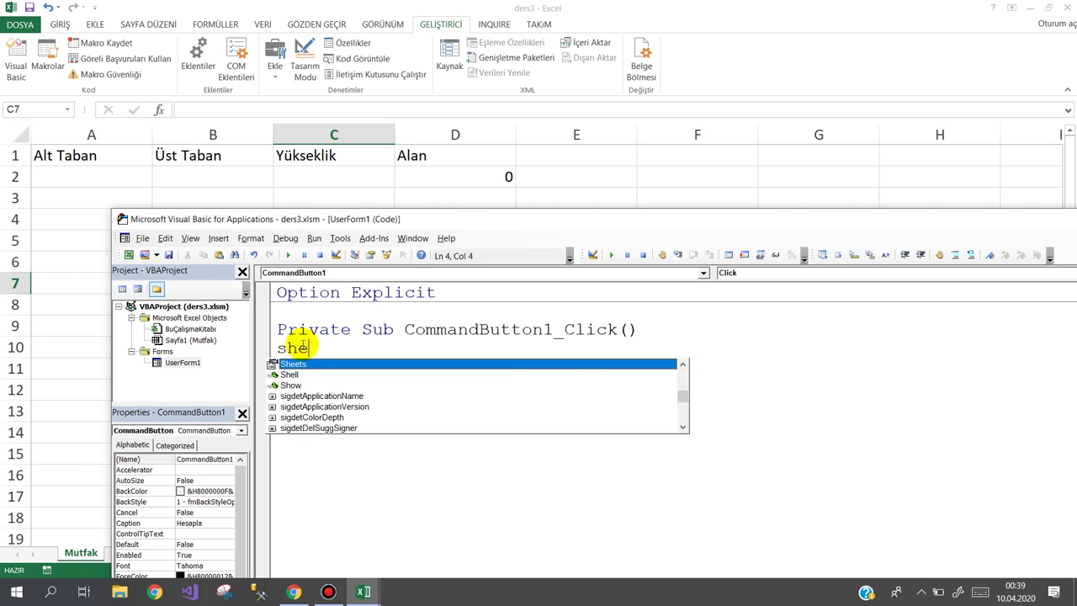
{"action": "type", "text": "(\"Mu"}
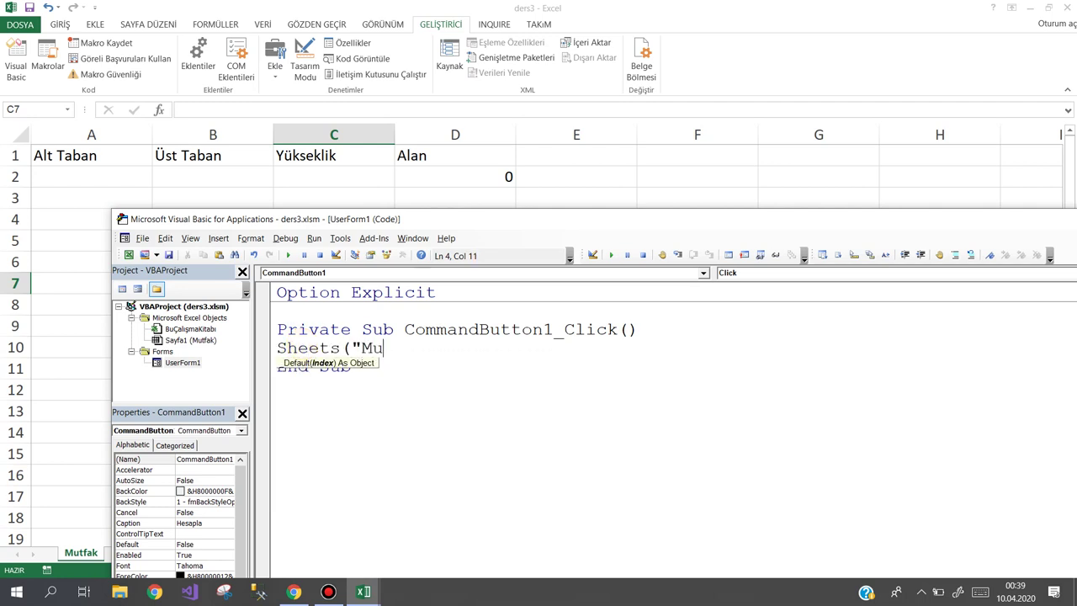
{"action": "type", "text": "tfak\")"}
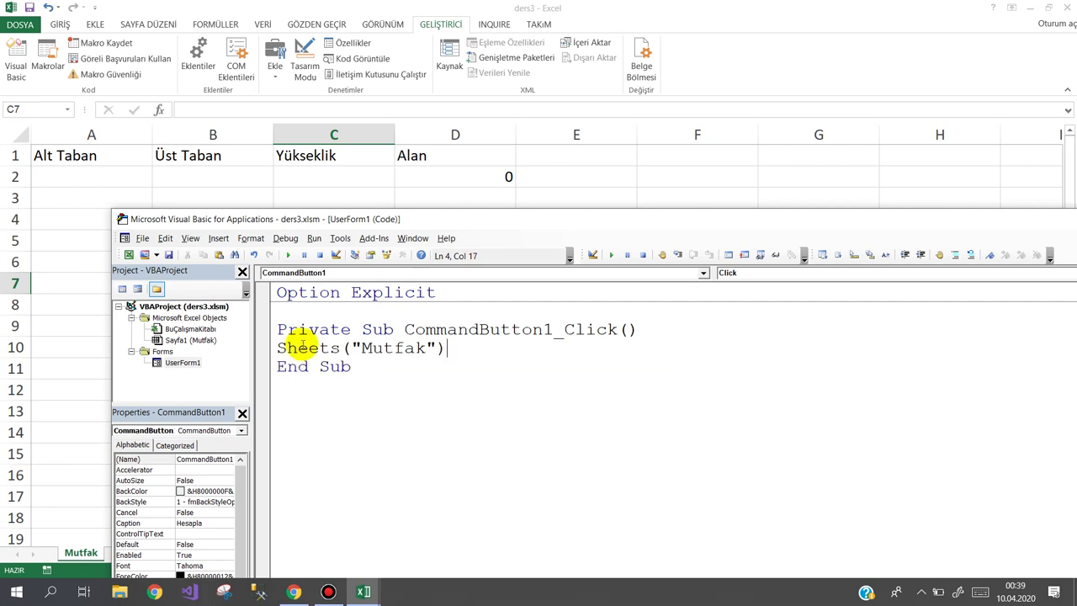
{"action": "type", "text": ".range"}
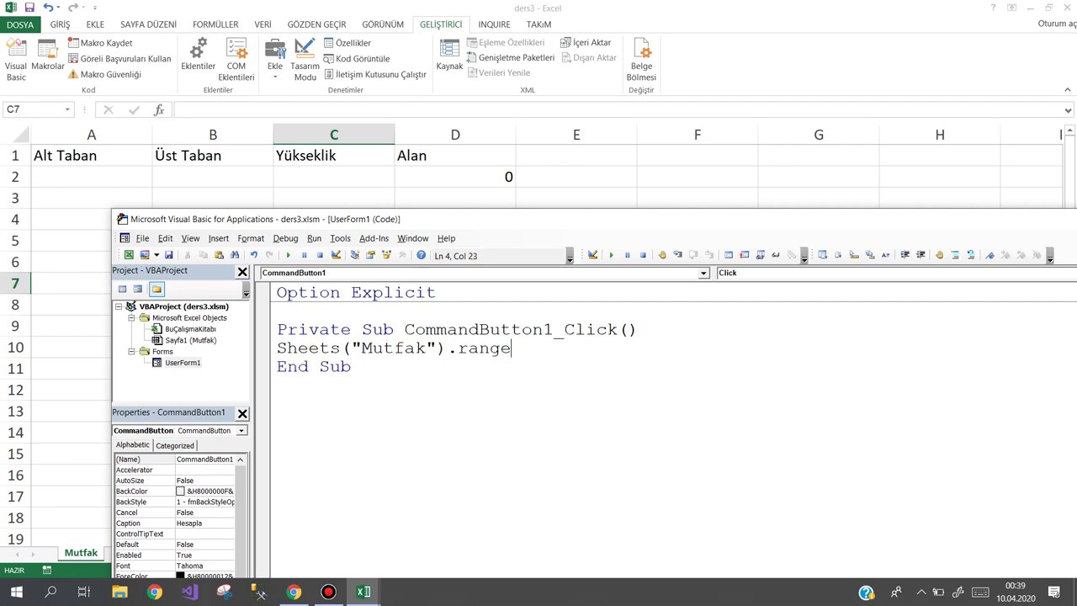
{"action": "type", "text": "(\""}
{"action": "type", "text": "A2\""}
{"action": "type", "text": ").val"}
{"action": "type", "text": "ue="}
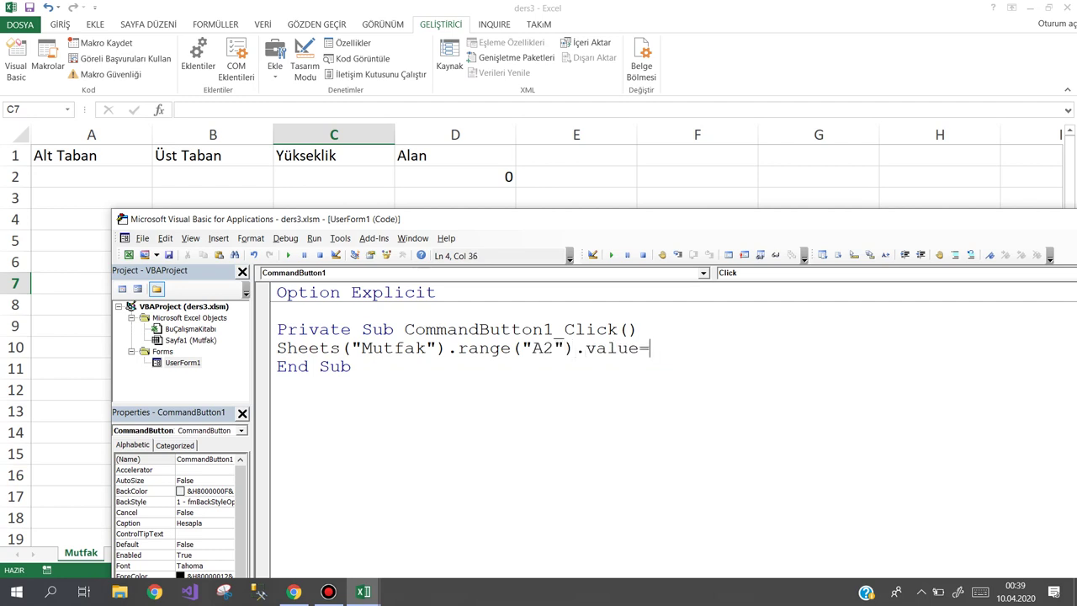
{"action": "type", "text": "text"}
{"action": "key", "text": "ctrl+space"}
{"action": "type", "text": ".va"}
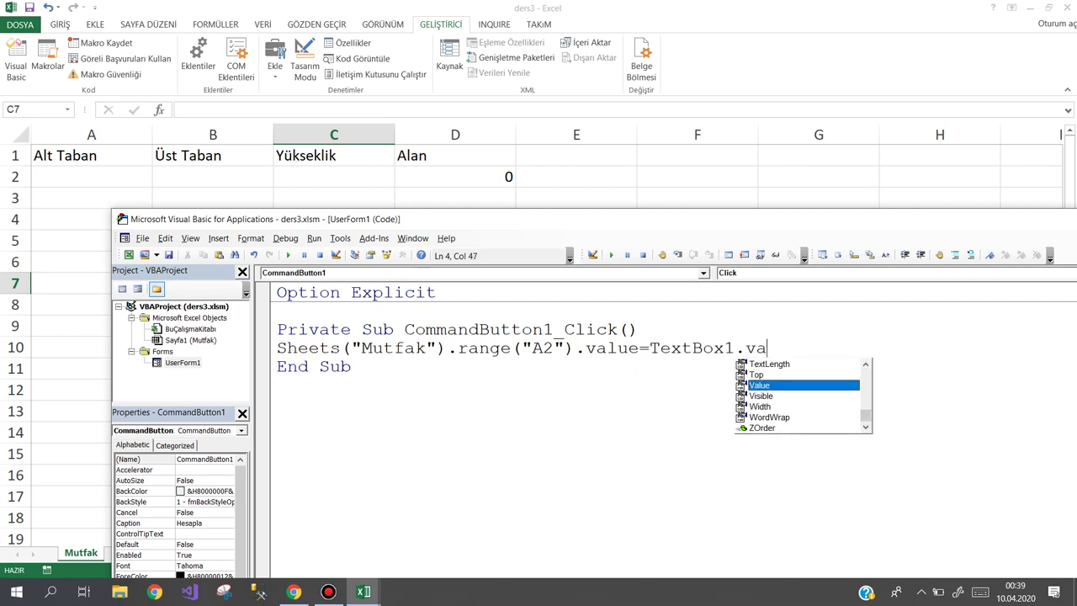
{"action": "key", "text": "Return"}
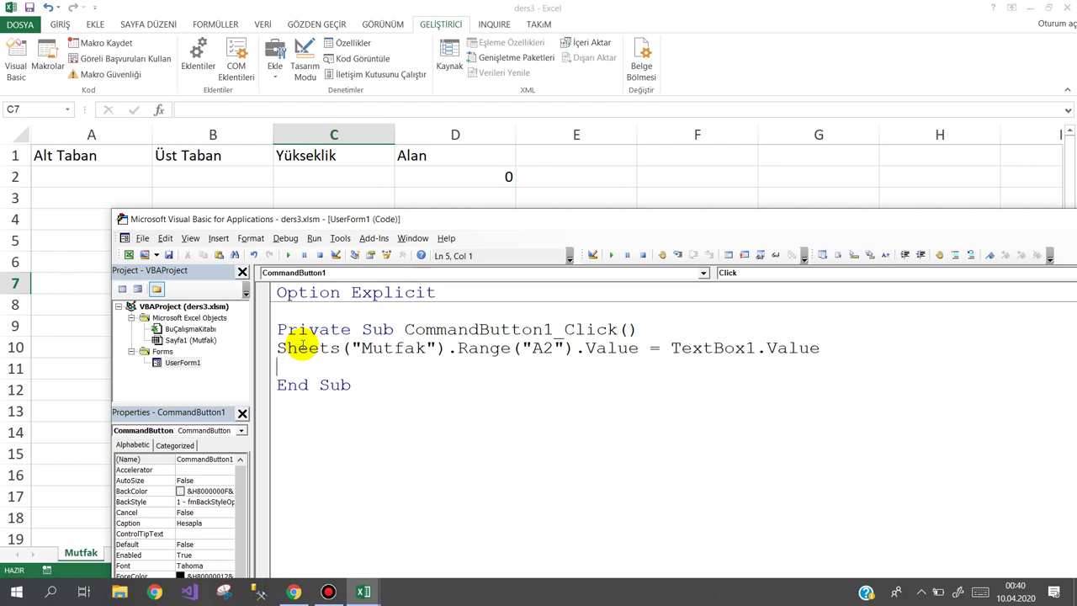
- Duplicate the line twice, changing the copies to B2/TextBox2 and C2/TextBox3
{"action": "key", "text": "shift+Up"}
{"action": "key", "text": "ctrl+c"}
{"action": "key", "text": "Down"}
{"action": "key", "text": "ctrl+v"}
{"action": "key", "text": "ctrl+v"}
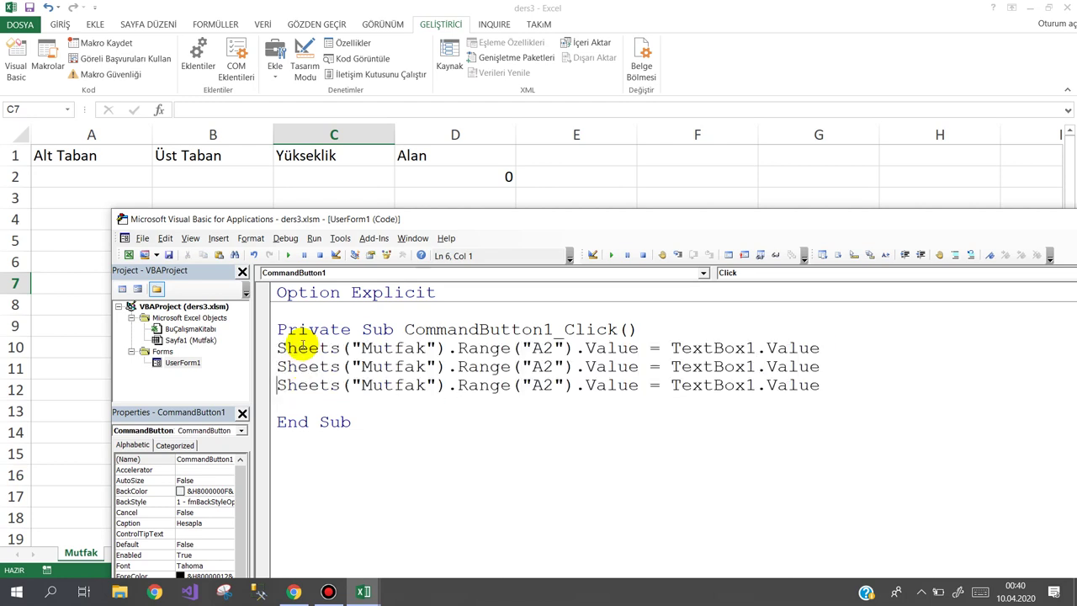
{"action": "key", "text": "ctrl+Right"}
{"action": "key", "text": "ctrl+Right"}
{"action": "key", "text": "ctrl+Right"}
{"action": "key", "text": "ctrl+Right"}
{"action": "key", "text": "Delete"}
{"action": "type", "text": "B"}
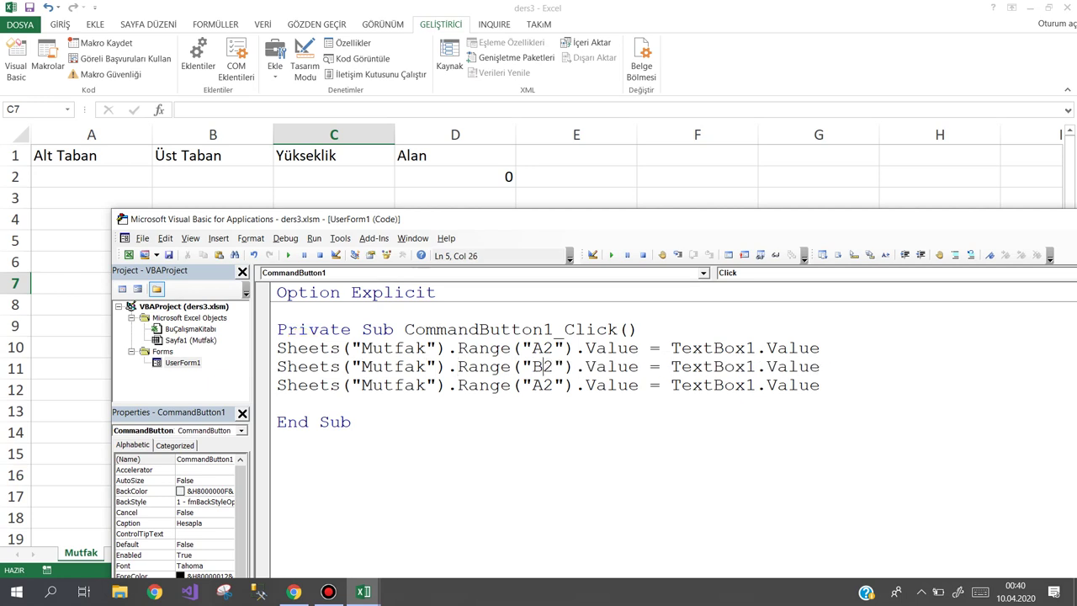
{"action": "key", "text": "Delete"}
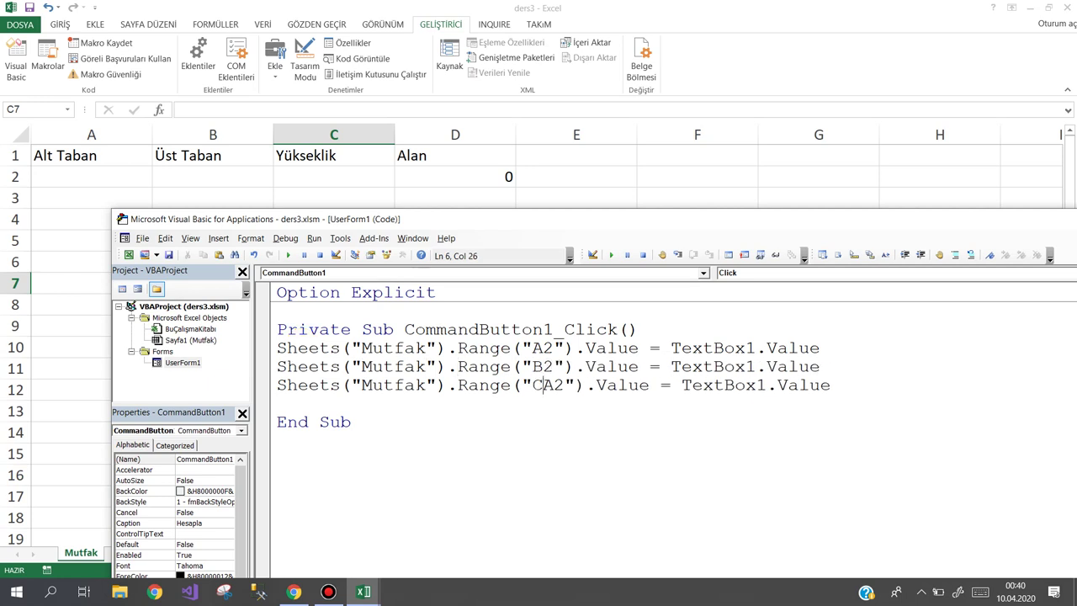
{"action": "type", "text": "C"}
{"action": "key", "text": "Right"}
{"action": "key", "text": "Right"}
{"action": "key", "text": "Right"}
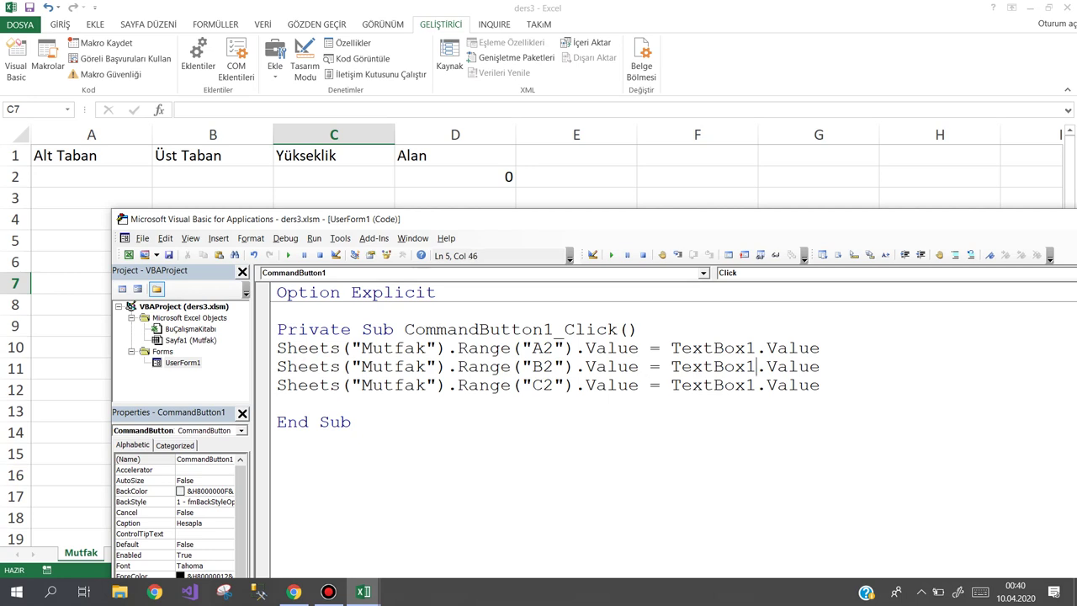
{"action": "key", "text": "Delete"}
{"action": "type", "text": "2"}
{"action": "key", "text": "Delete"}
{"action": "type", "text": "3"}
{"action": "left_click", "coordinate": [278, 404]}
{"action": "key", "text": "Return"}
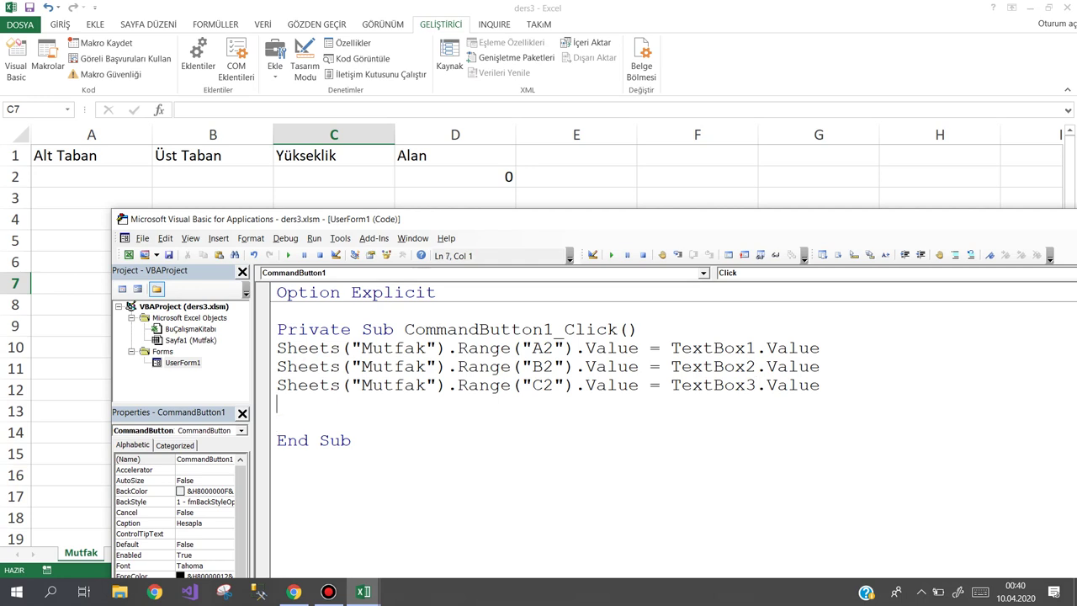
- Add the line TextBox4.Value = Sheets("Mutfak").Range("D2").Value to the click procedure
{"action": "type", "text": "te"}
{"action": "type", "text": "xt"}
{"action": "key", "text": "ctrl+space"}
{"action": "key", "text": "Down"}
{"action": "key", "text": "Down"}
{"action": "key", "text": "Down"}
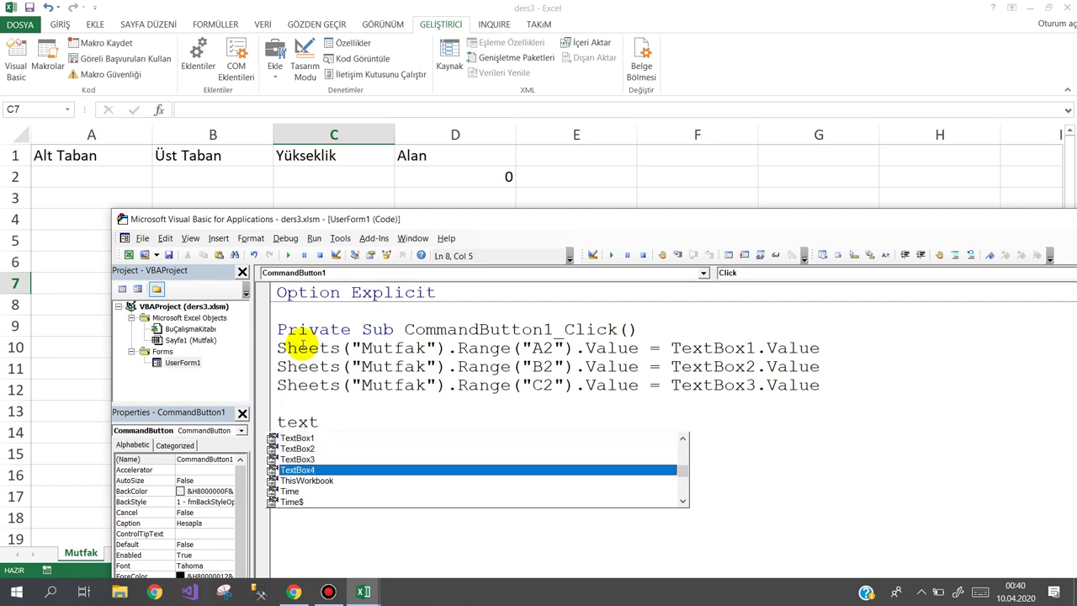
{"action": "type", "text": ".v"}
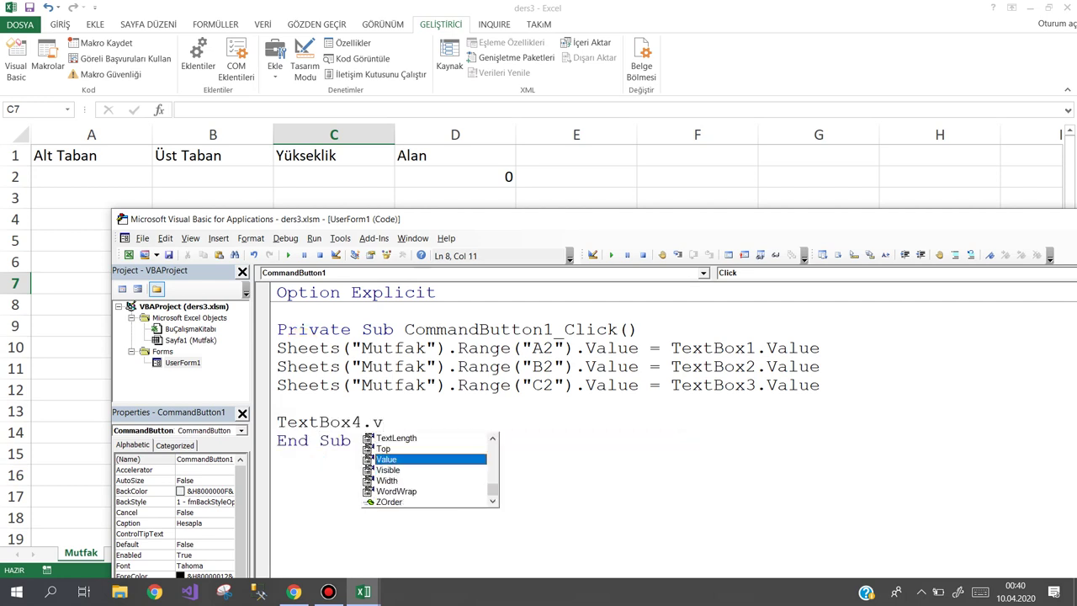
{"action": "type", "text": "="}
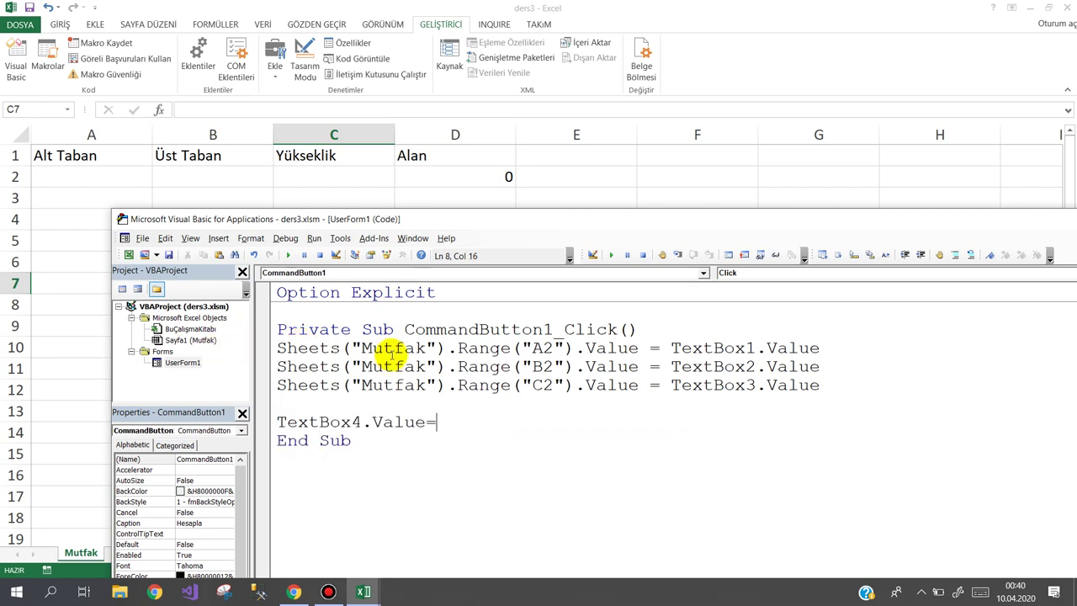
{"action": "left_click_drag", "start_coordinate": [638, 384], "coordinate": [277, 383]}
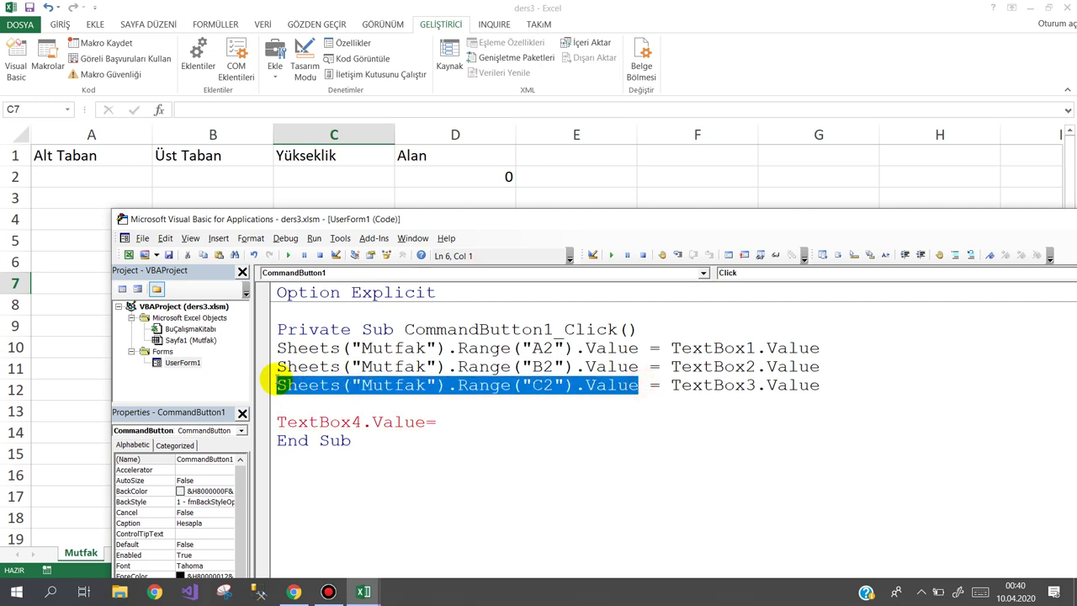
{"action": "key", "text": "ctrl+c"}
{"action": "left_click", "coordinate": [437, 421]}
{"action": "key", "text": "ctrl+v"}
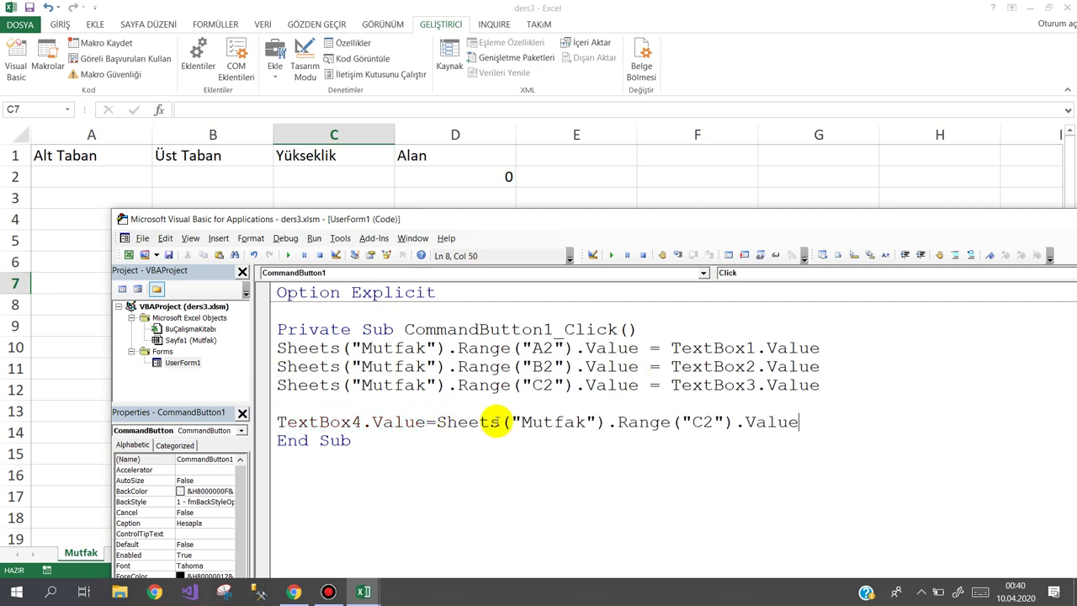
{"action": "left_click_drag", "start_coordinate": [709, 424], "coordinate": [695, 425]}
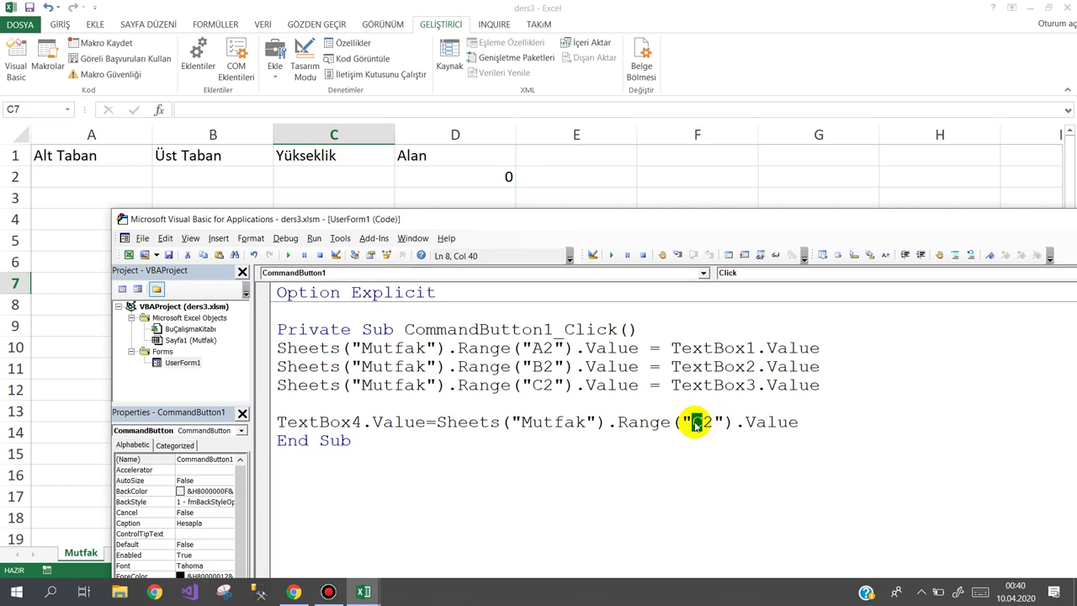
{"action": "type", "text": "D"}
- Review the assignment lines and their Mutfak sheet references to B2 and C2
{"action": "left_click_drag", "start_coordinate": [813, 406], "coordinate": [820, 420]}
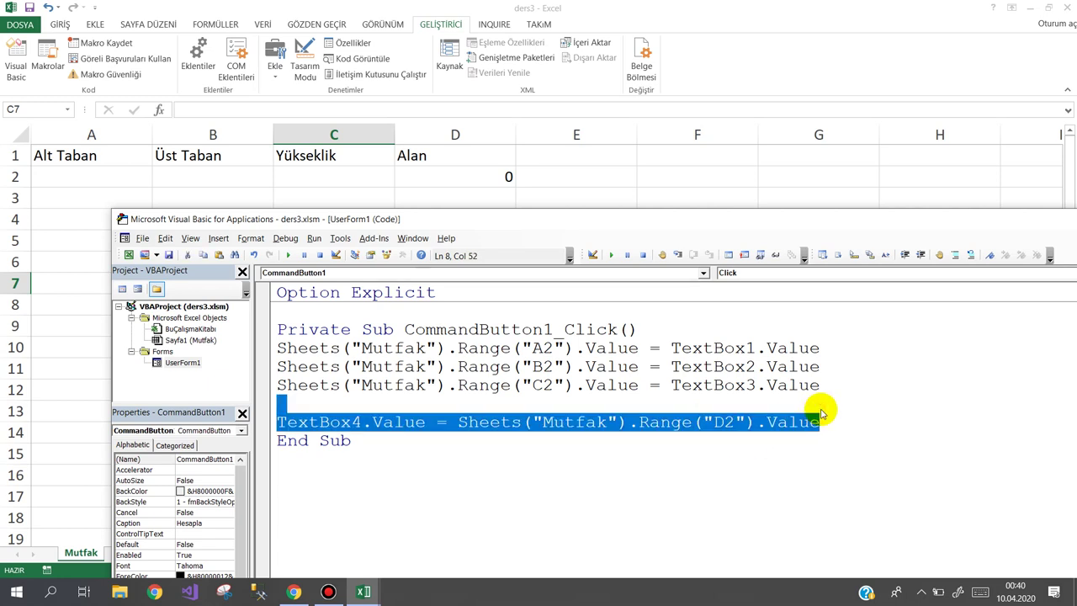
{"action": "left_click", "coordinate": [547, 332]}
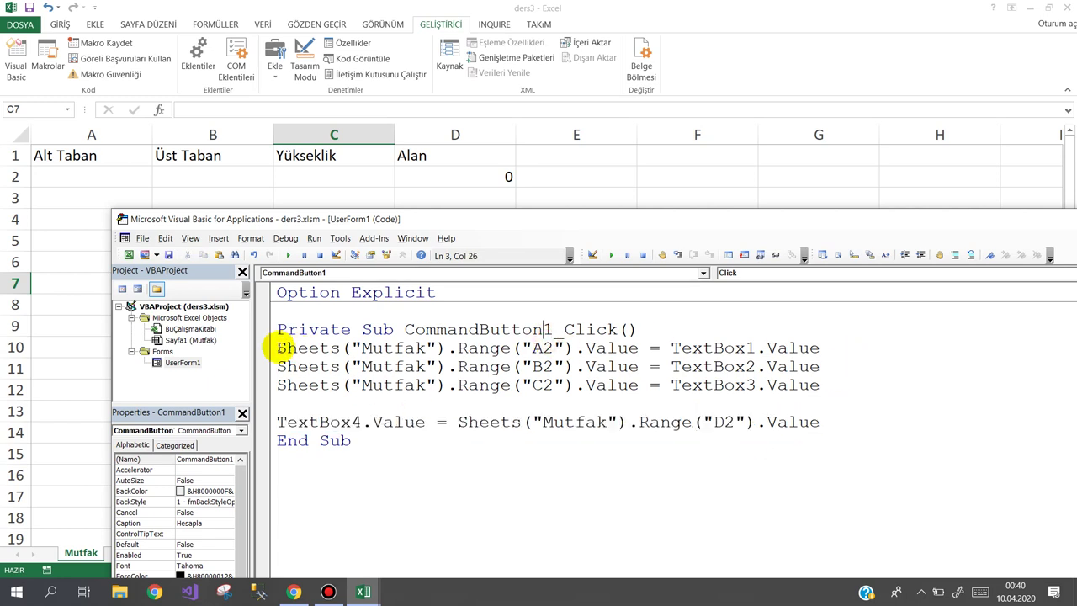
{"action": "left_click_drag", "start_coordinate": [278, 348], "coordinate": [446, 349]}
{"action": "left_click", "coordinate": [821, 348]}
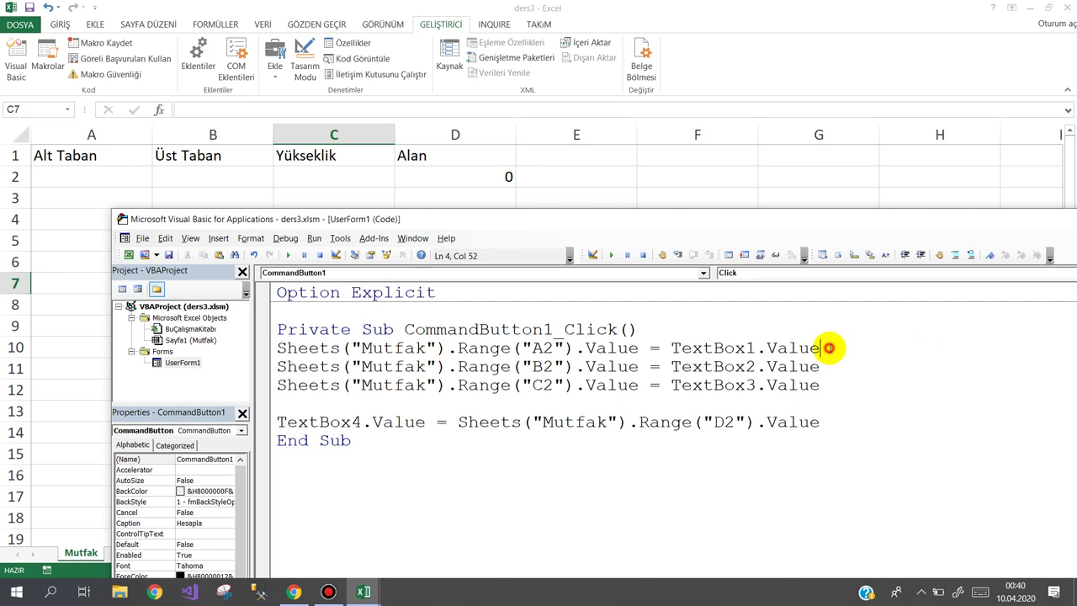
{"action": "left_click", "coordinate": [562, 347]}
{"action": "left_click", "coordinate": [789, 366]}
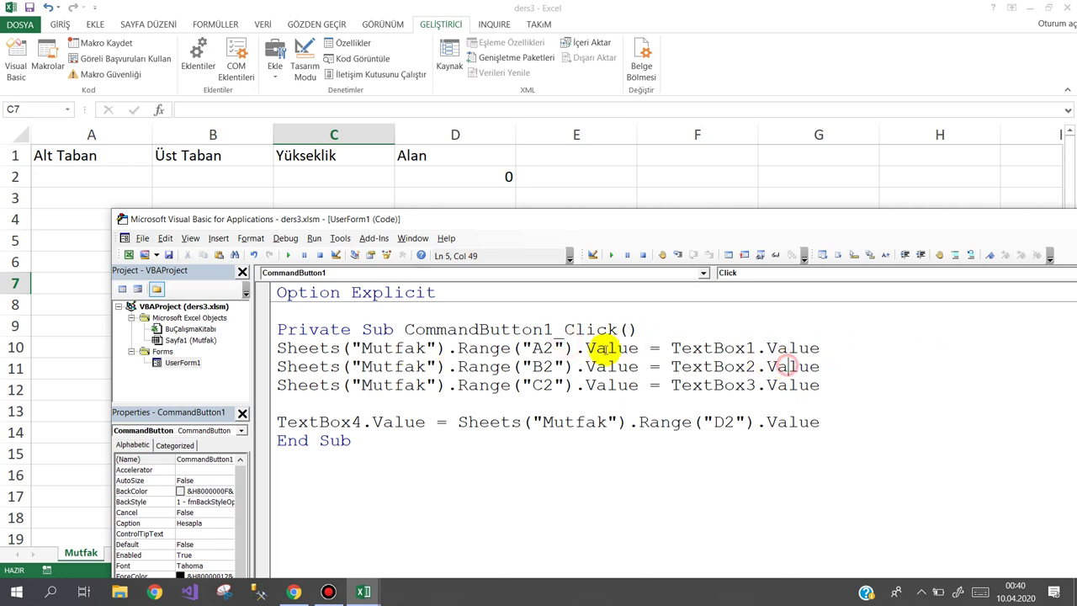
{"action": "left_click", "coordinate": [532, 366]}
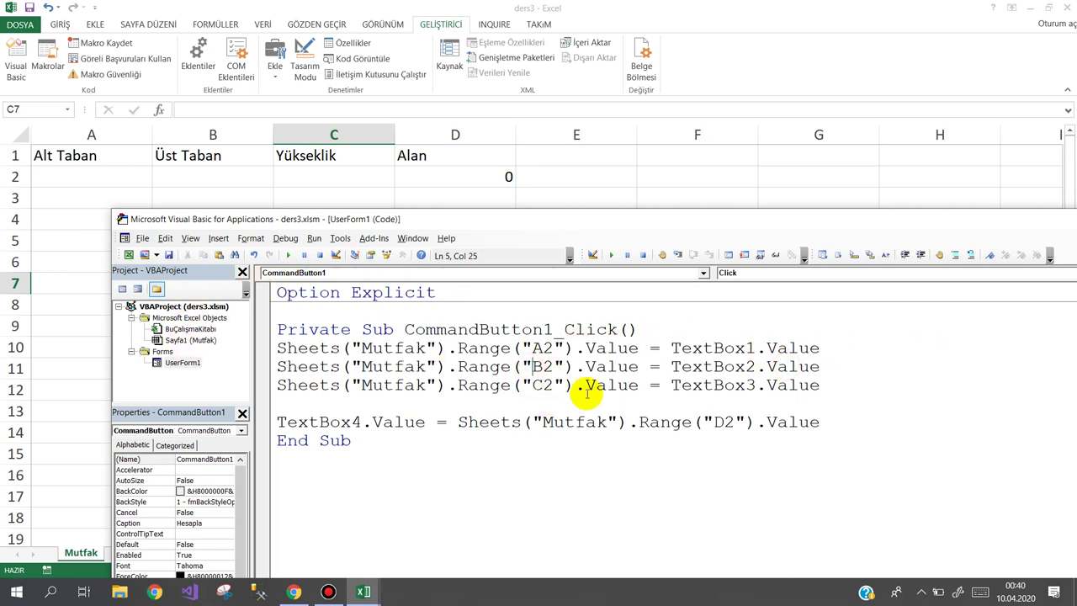
{"action": "left_click", "coordinate": [521, 384]}
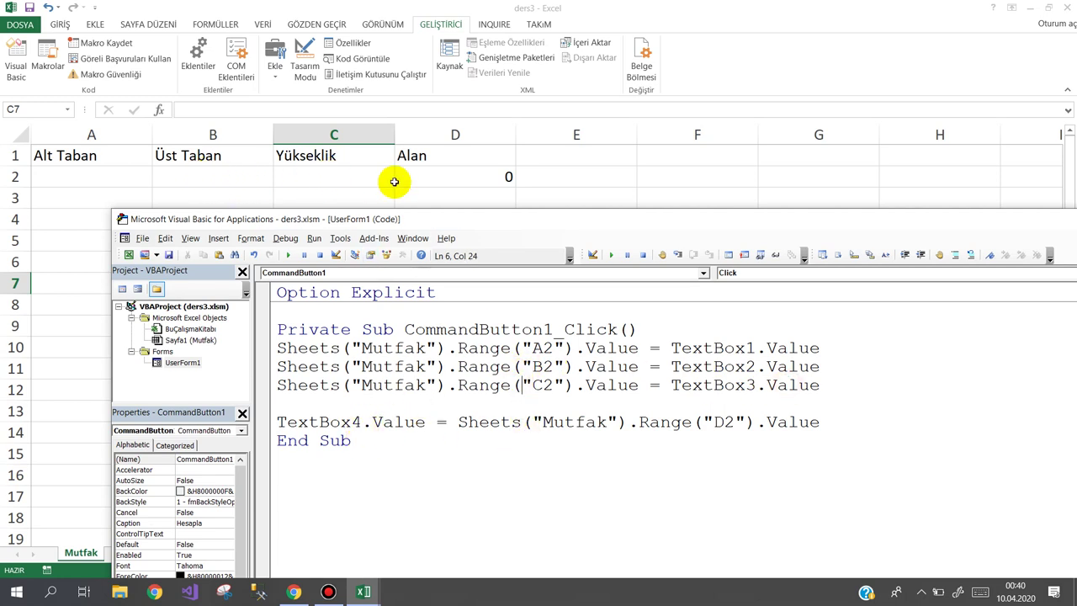
- Run the form with 100, 200 and 50, confirm area 7500 in row 2, and close it
{"action": "left_click", "coordinate": [290, 256]}
{"action": "type", "text": "50"}
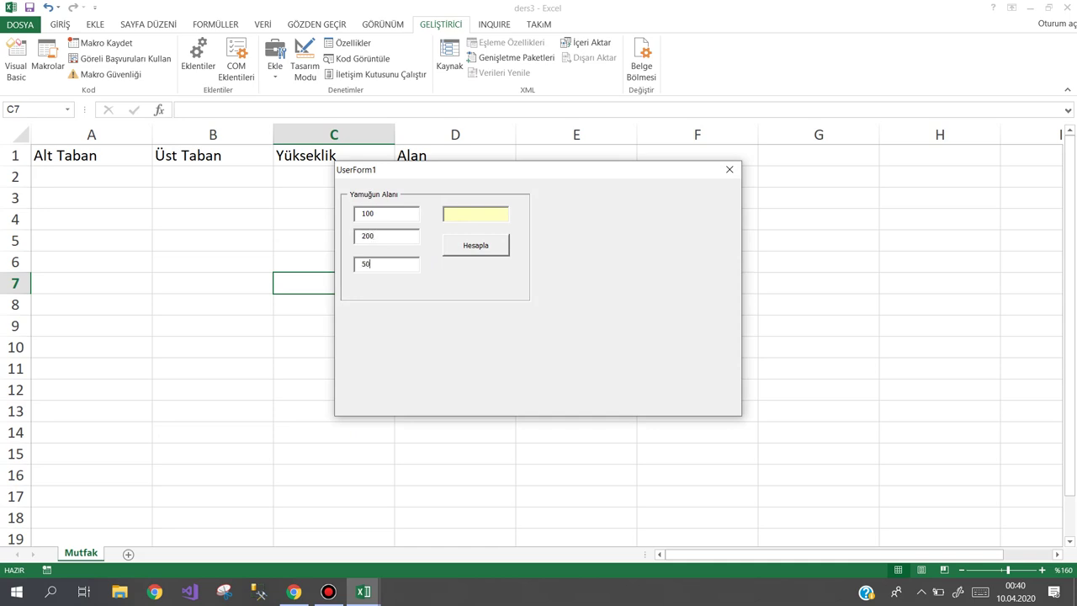
{"action": "left_click", "coordinate": [476, 254]}
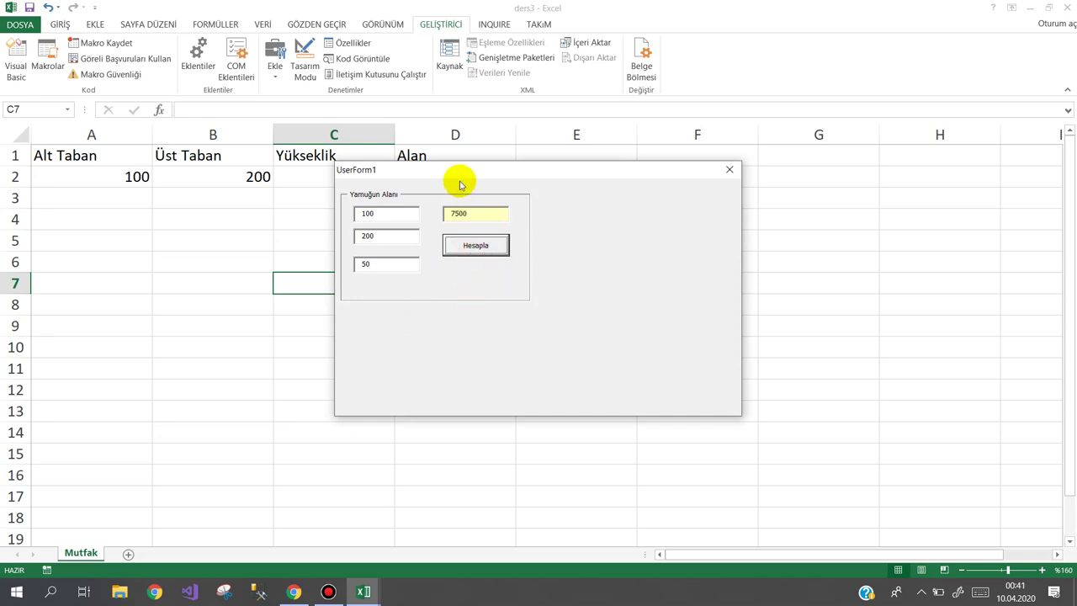
{"action": "mouse_move", "coordinate": [461, 180]}
{"action": "left_mouse_down"}
{"action": "mouse_move", "coordinate": [421, 257]}
{"action": "mouse_move", "coordinate": [671, 228]}
{"action": "left_mouse_up"}
{"action": "left_click", "coordinate": [815, 205]}
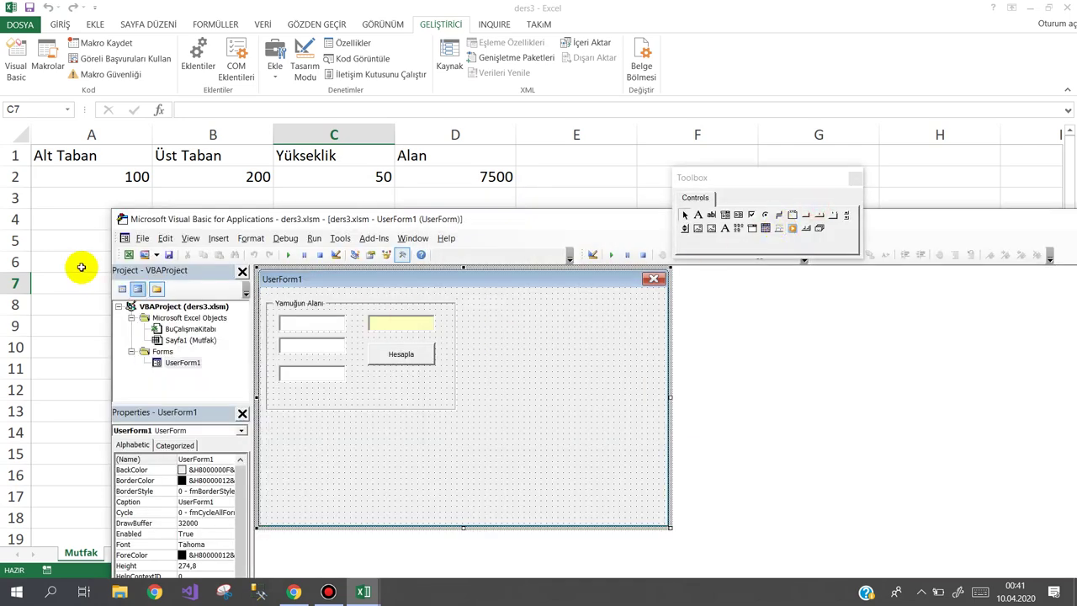
- Hide worksheet columns A through D
{"action": "left_click", "coordinate": [76, 240]}
{"action": "left_click_drag", "start_coordinate": [92, 135], "coordinate": [434, 135]}
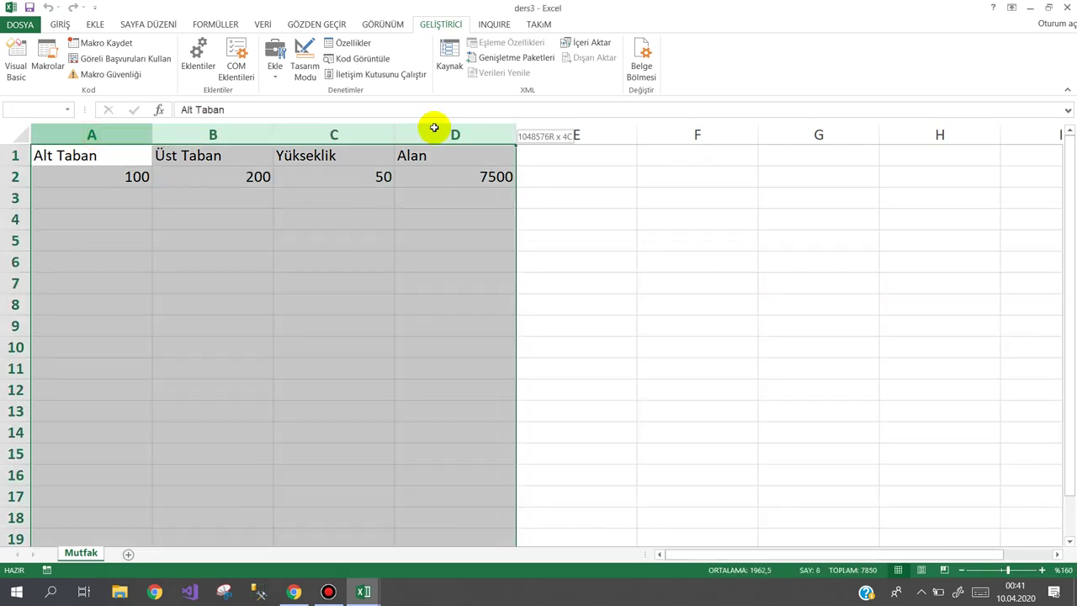
{"action": "right_click", "coordinate": [435, 135]}
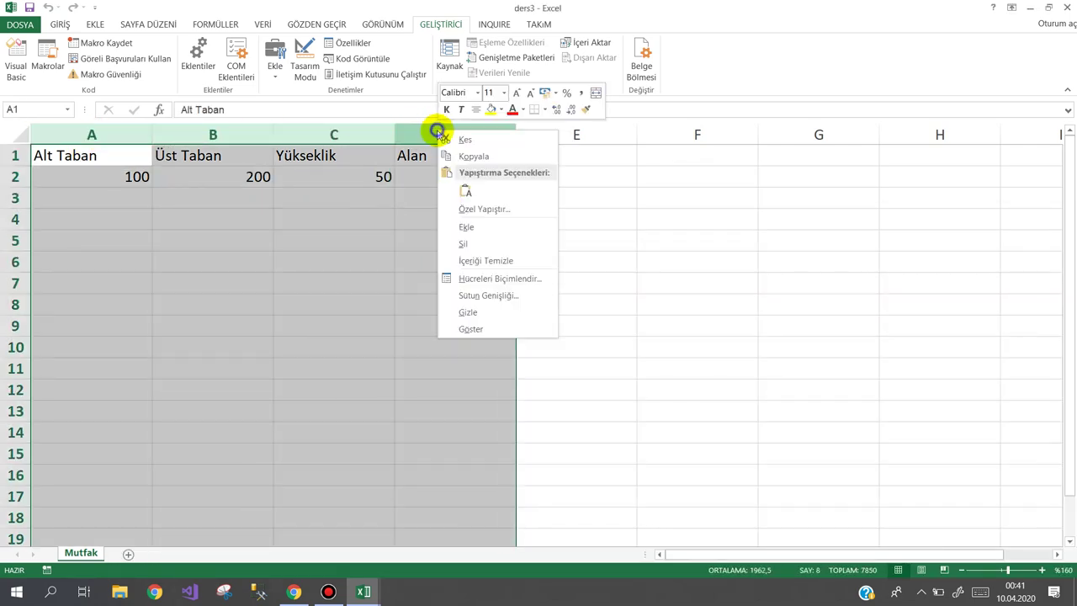
{"action": "left_click", "coordinate": [489, 312]}
{"action": "left_click", "coordinate": [315, 200]}
- Run the form with 10, 20, 8 for area 120, change 10 to 6 for 104, then close it
{"action": "mouse_move", "coordinate": [364, 591]}
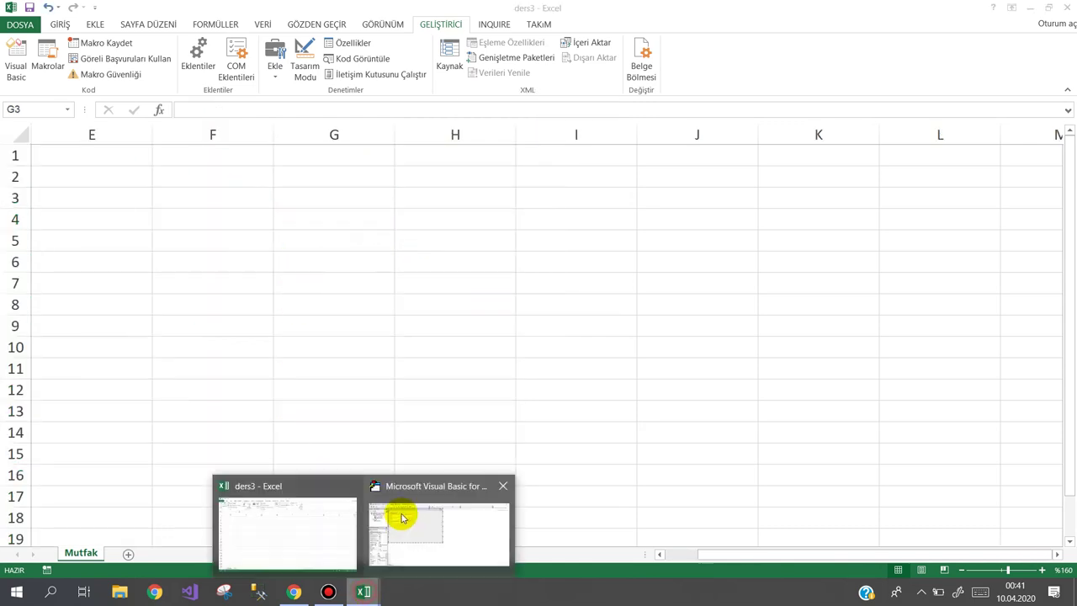
{"action": "left_click", "coordinate": [402, 512]}
{"action": "left_click", "coordinate": [288, 256]}
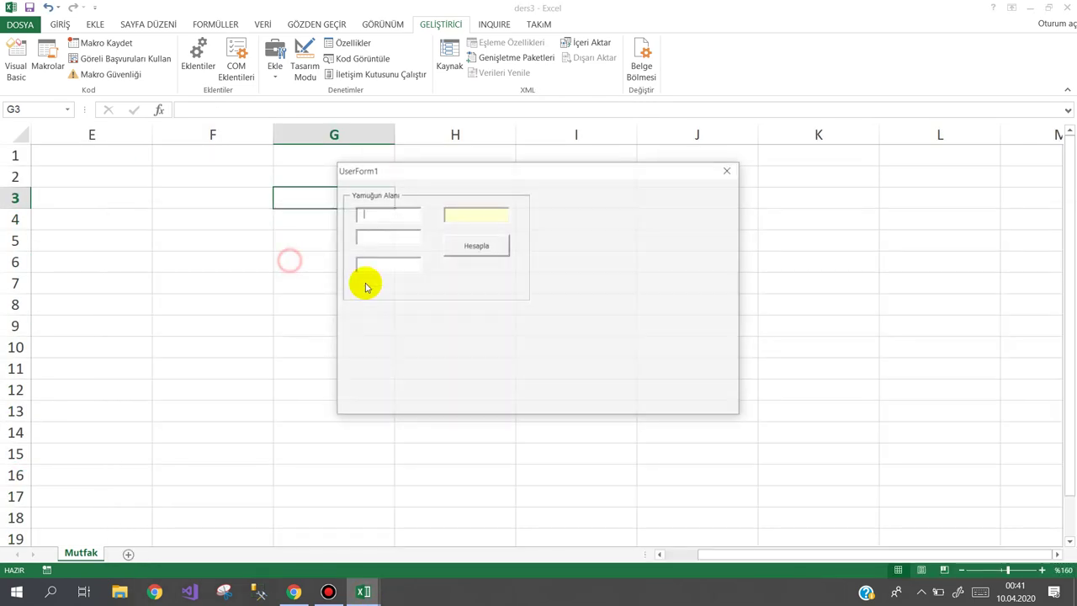
{"action": "left_click", "coordinate": [406, 211]}
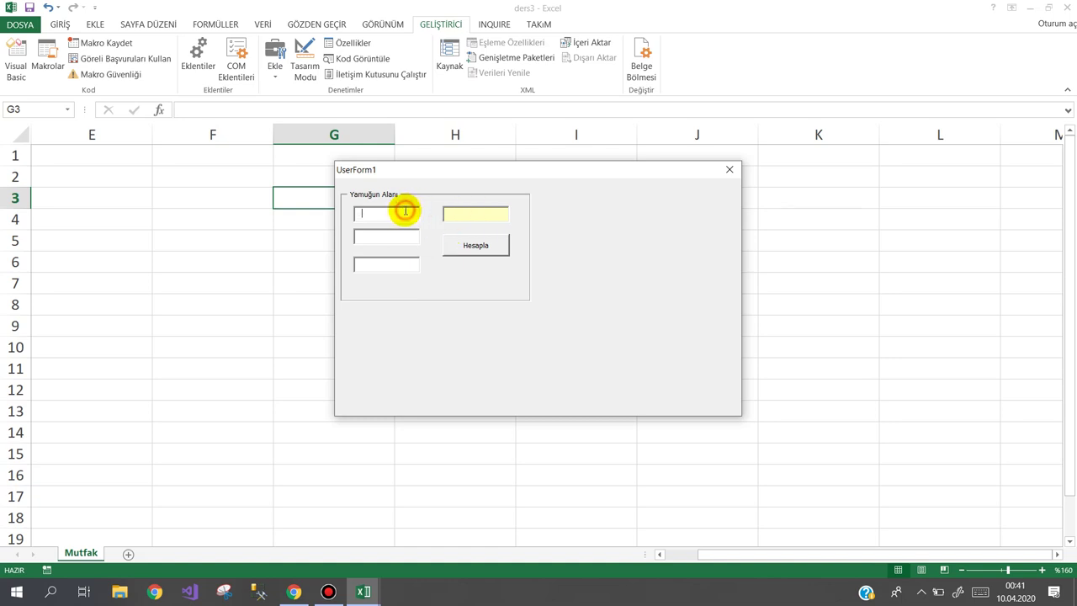
{"action": "type", "text": "10"}
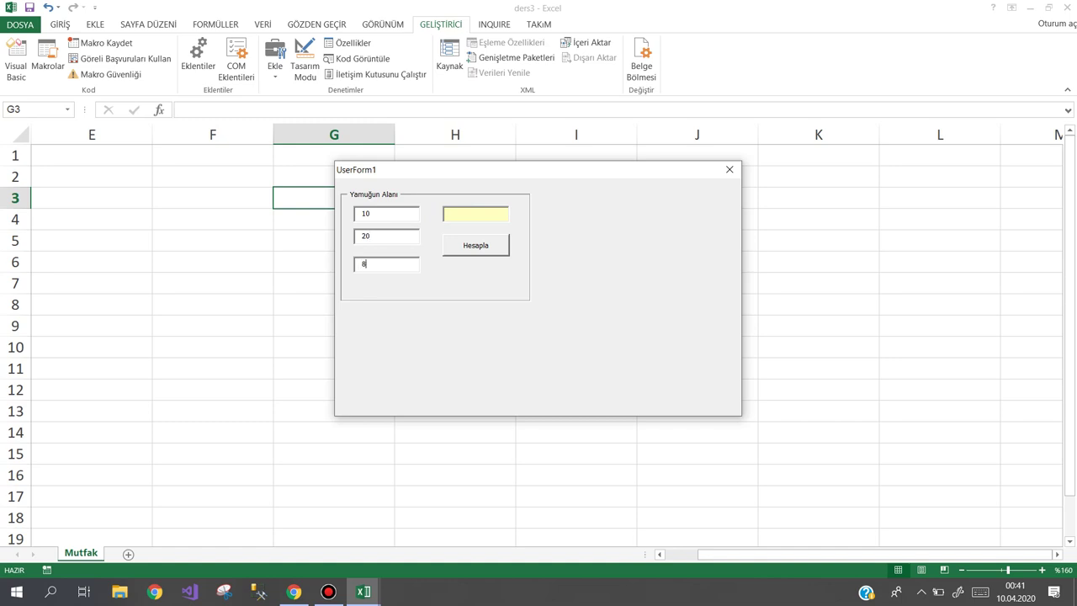
{"action": "left_click", "coordinate": [487, 248]}
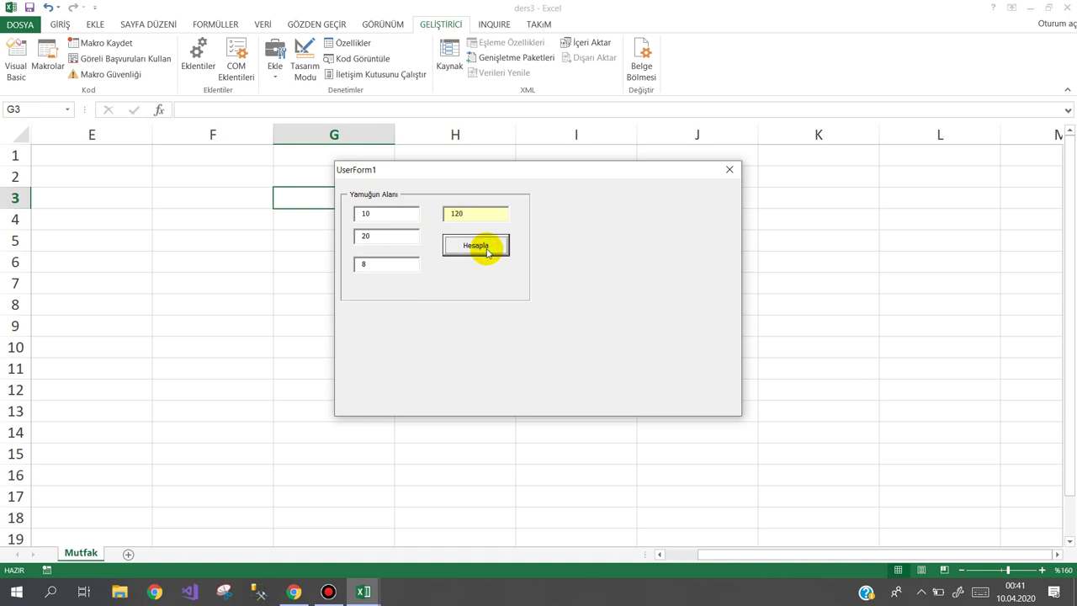
{"action": "double_click", "coordinate": [389, 215]}
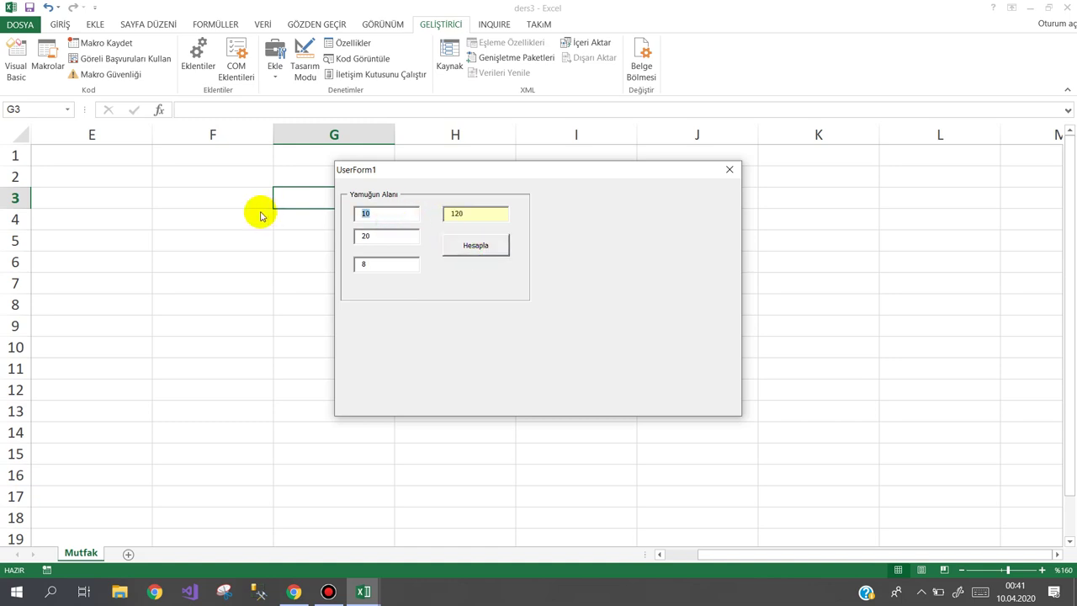
{"action": "type", "text": "6"}
{"action": "left_click", "coordinate": [462, 249]}
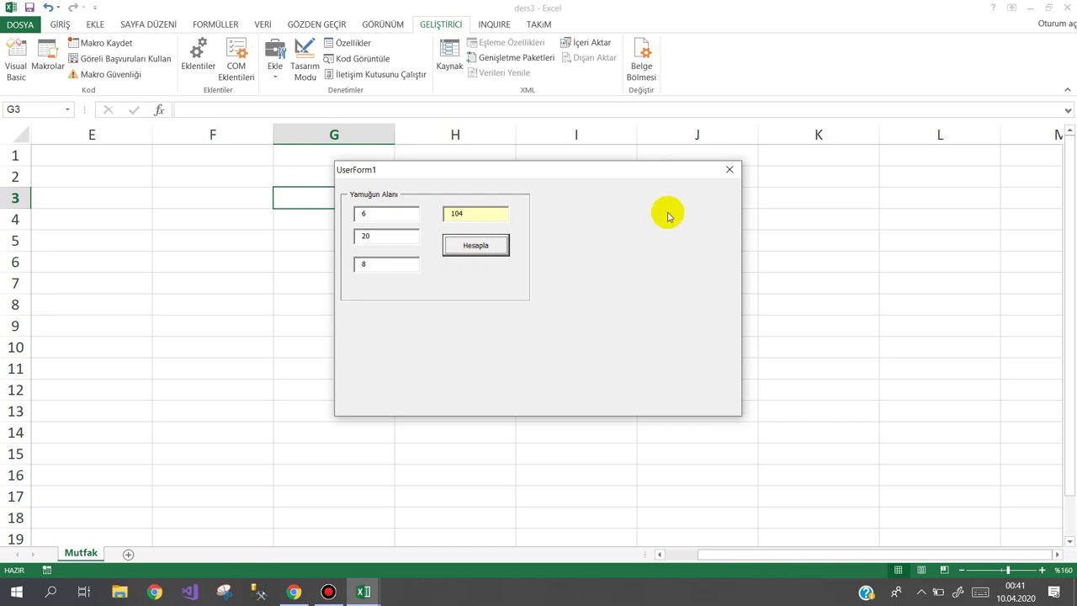
{"action": "left_click", "coordinate": [730, 169]}
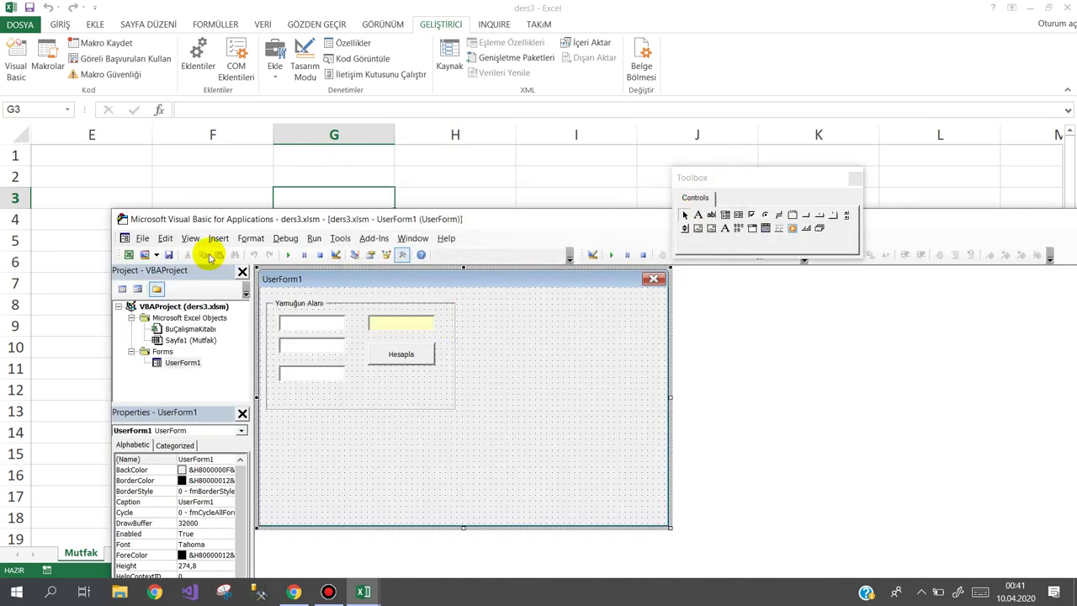
- Back on the Mutfak sheet, type 'A' into cell E1, then switch to Chrome
{"action": "left_click", "coordinate": [84, 173]}
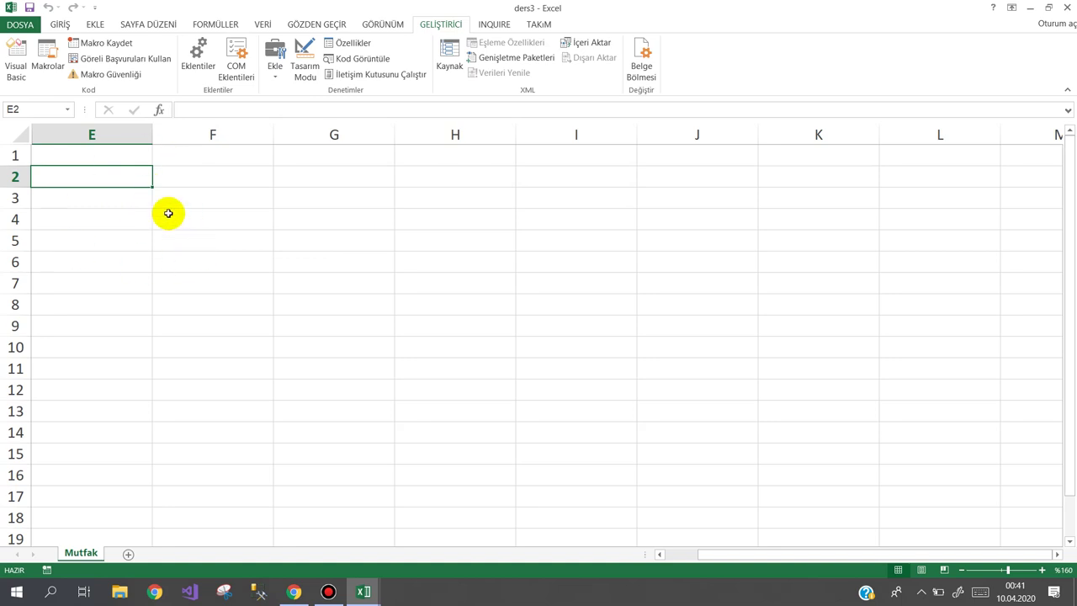
{"action": "left_click", "coordinate": [93, 155]}
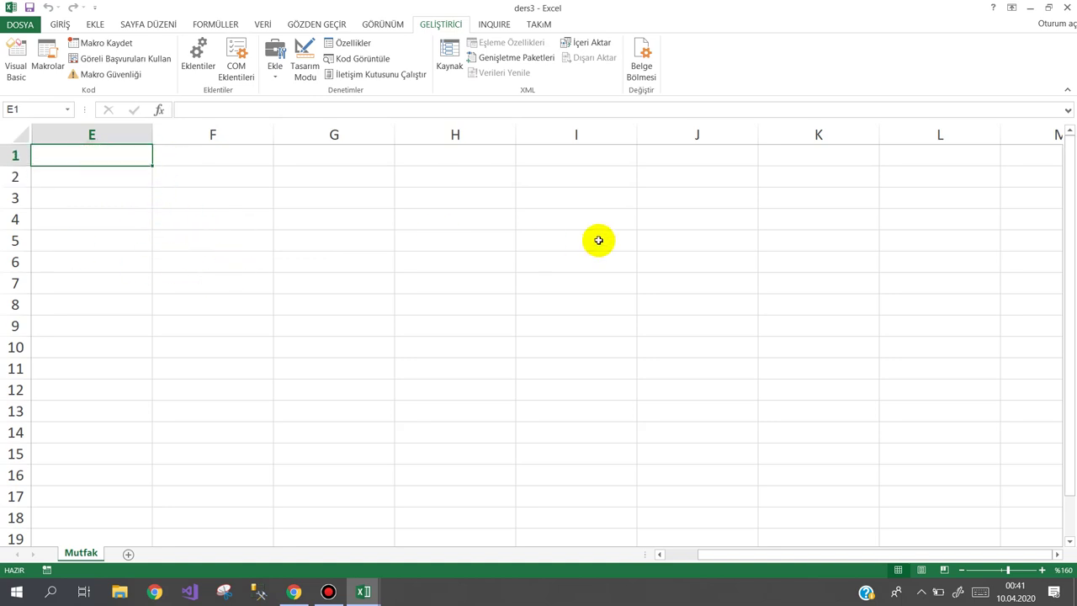
{"action": "type", "text": "A"}
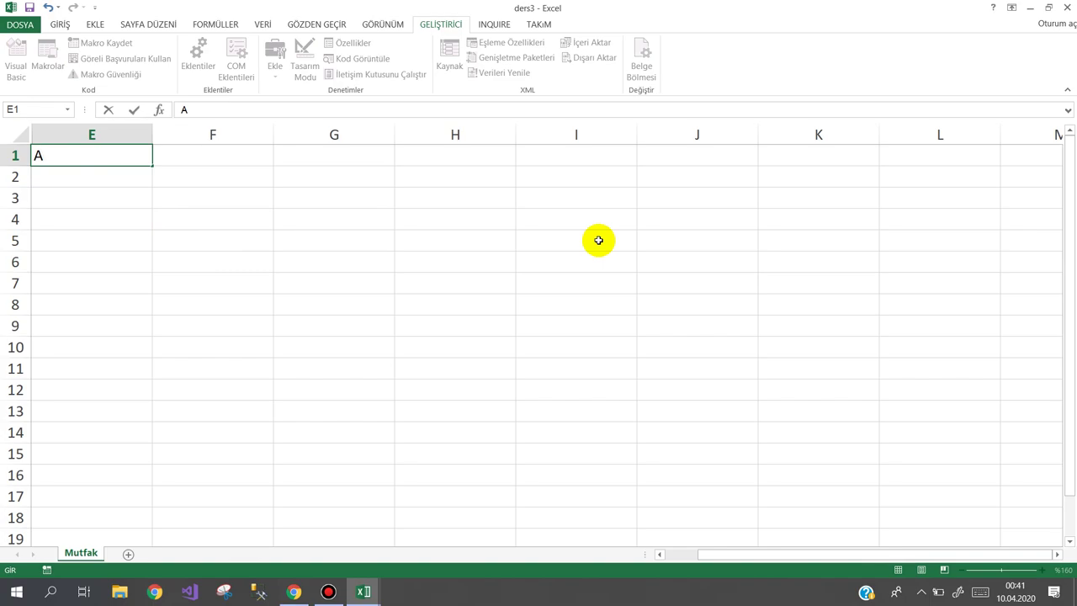
{"action": "left_click", "coordinate": [293, 592]}
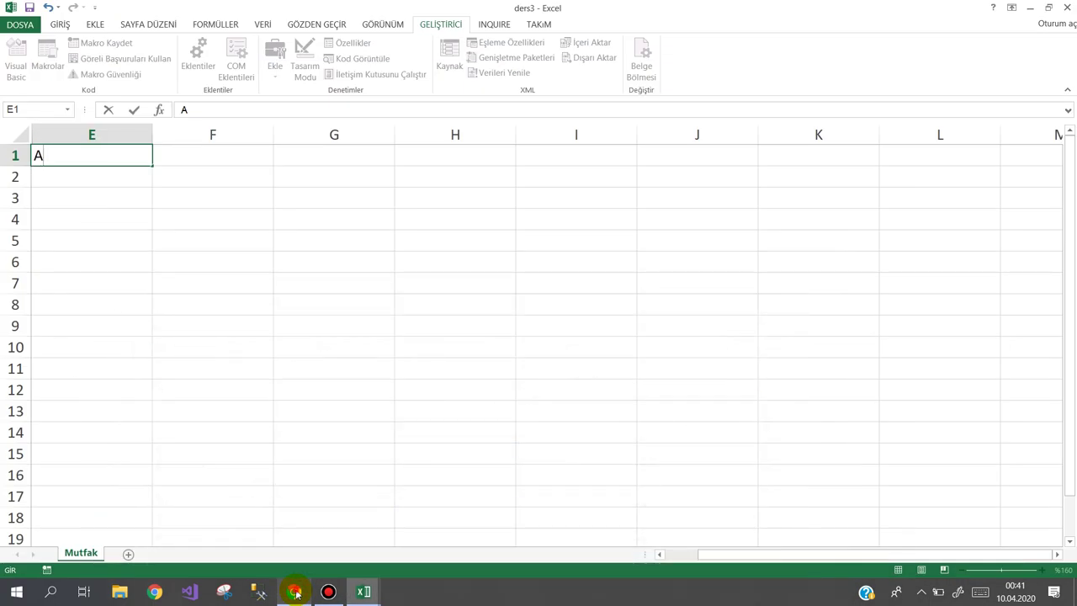
- Search 'faiz formülü', read the simple interest formula on matkafasi.com, then minimise Chrome
{"action": "left_click", "coordinate": [293, 592]}
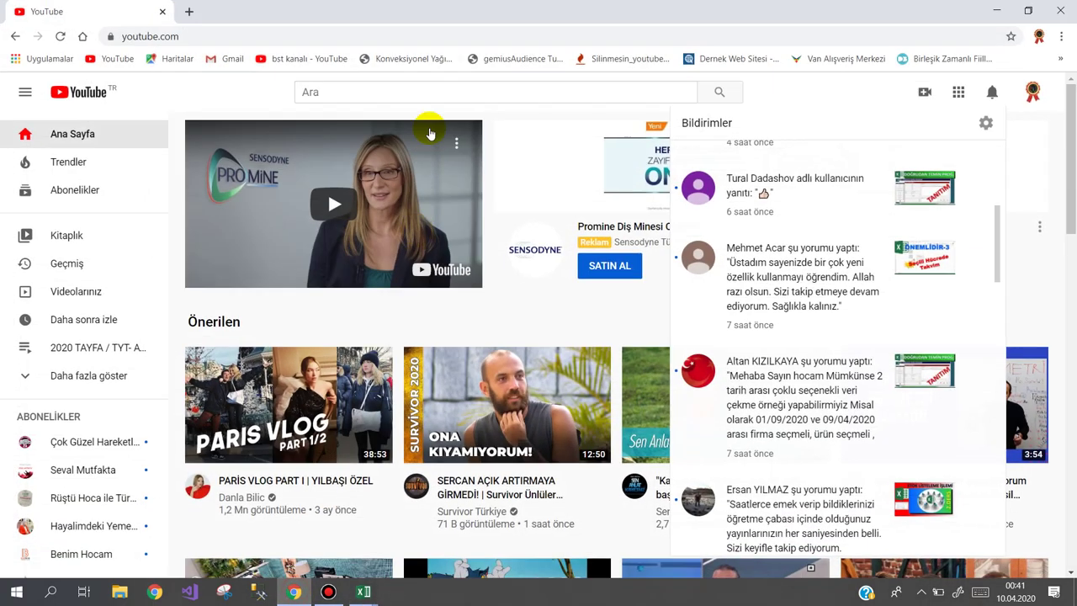
{"action": "left_click", "coordinate": [190, 12]}
{"action": "type", "text": "f"}
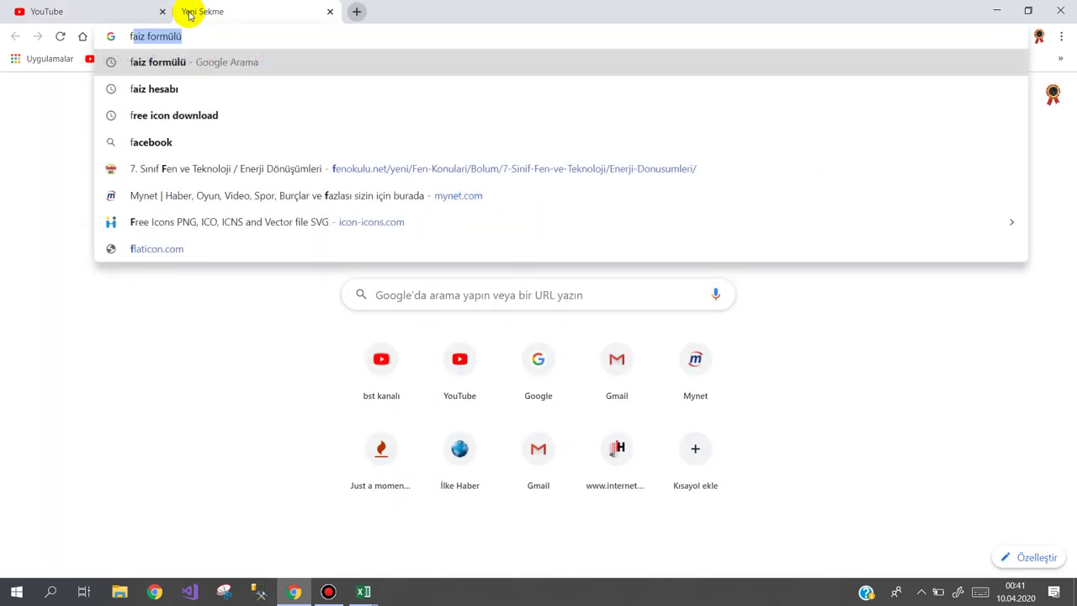
{"action": "key", "text": "Return"}
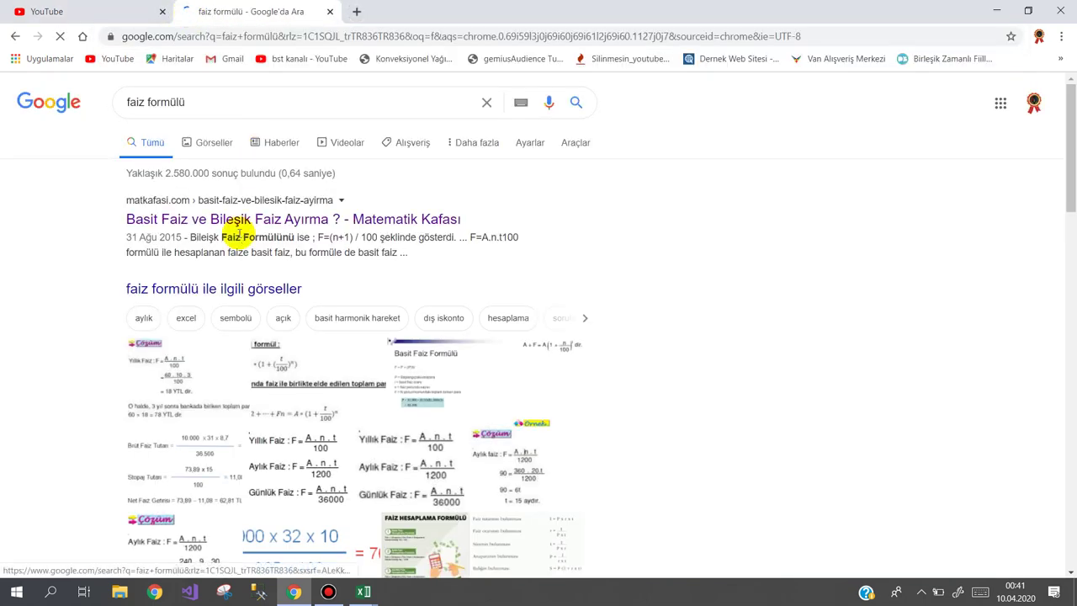
{"action": "left_click", "coordinate": [228, 221]}
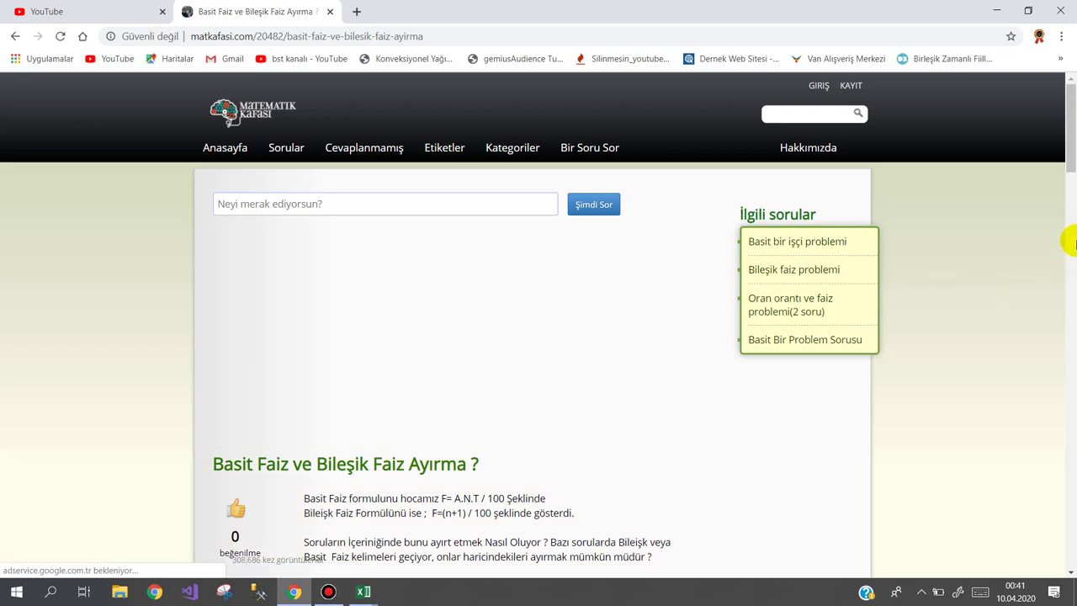
{"action": "left_click_drag", "start_coordinate": [1070, 166], "coordinate": [1070, 286]}
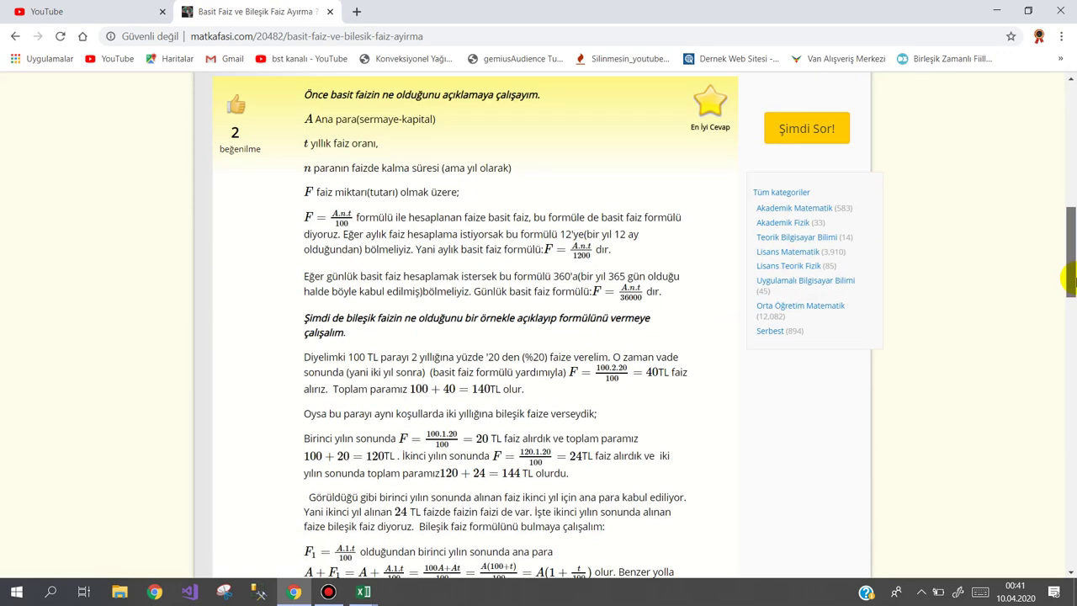
{"action": "left_click", "coordinate": [996, 10]}
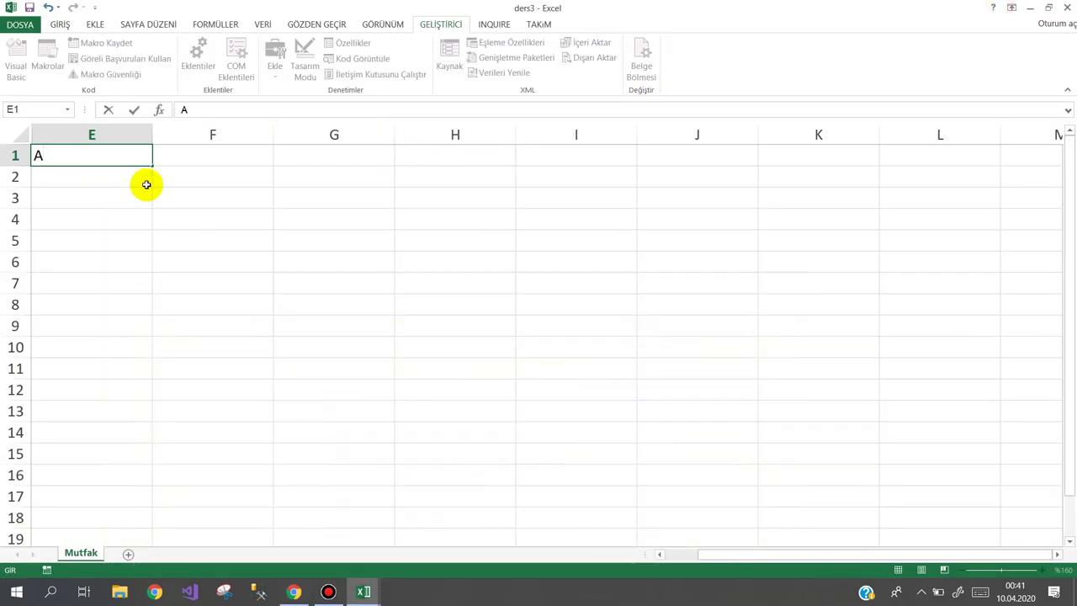
- Enter the heading Ana Para in cell E1
{"action": "type", "text": "Na"}
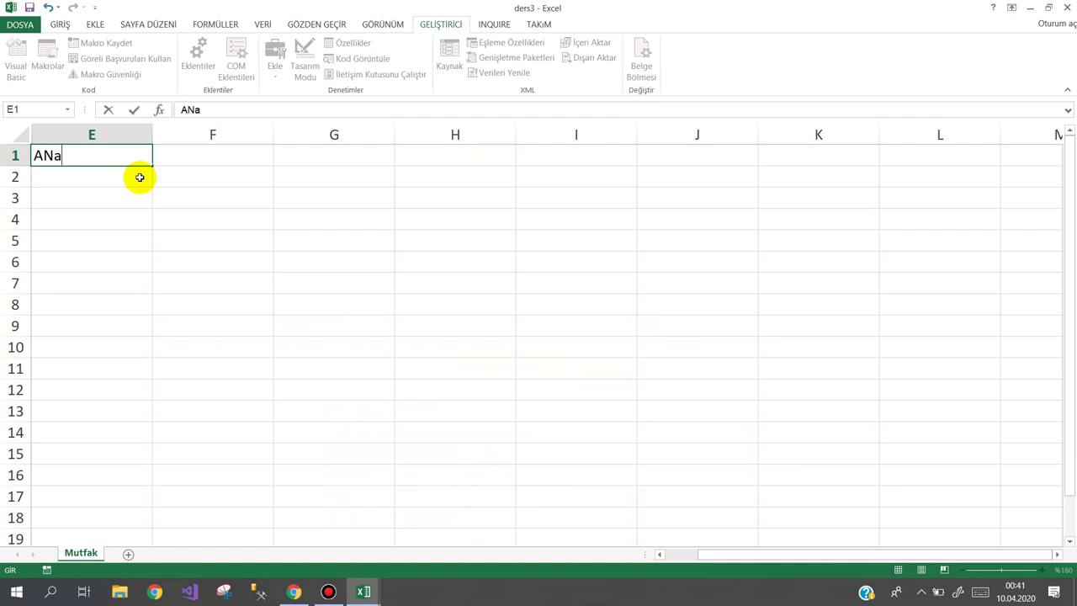
{"action": "key", "text": "BackSpace"}
{"action": "key", "text": "BackSpace"}
{"action": "type", "text": "a"}
{"action": "key", "text": "BackSpace"}
{"action": "type", "text": "na P"}
{"action": "type", "text": "Ara"}
{"action": "key", "text": "BackSpace"}
{"action": "key", "text": "BackSpace"}
{"action": "key", "text": "BackSpace"}
{"action": "type", "text": "ara"}
{"action": "key", "text": "Tab"}
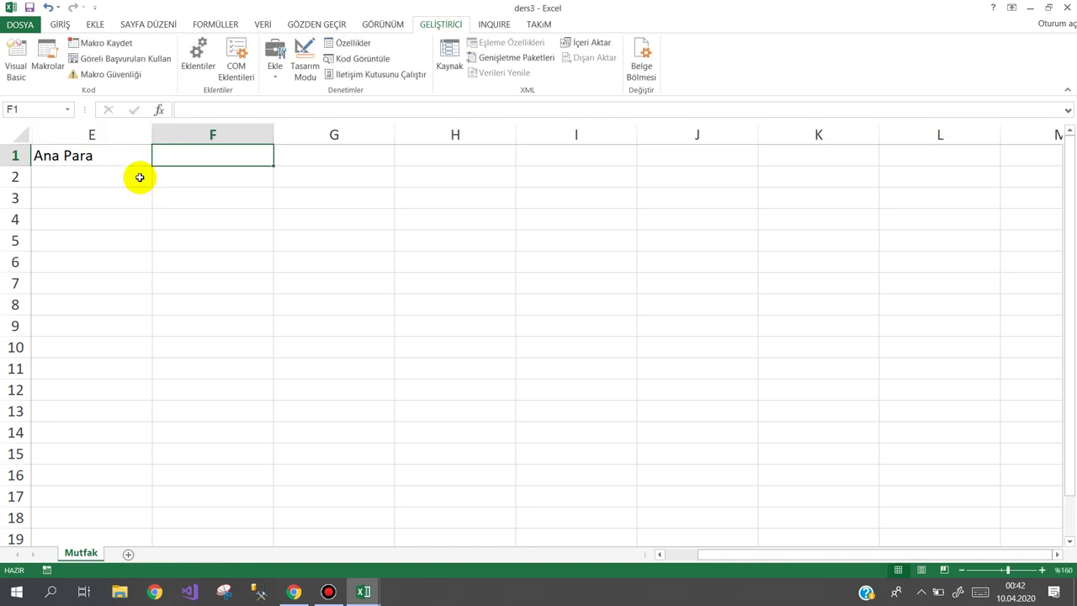
- Add headings Faiz oranı, vade, Faiz and Toplam in F1:I1, then begin a formula in H2
{"action": "type", "text": "F"}
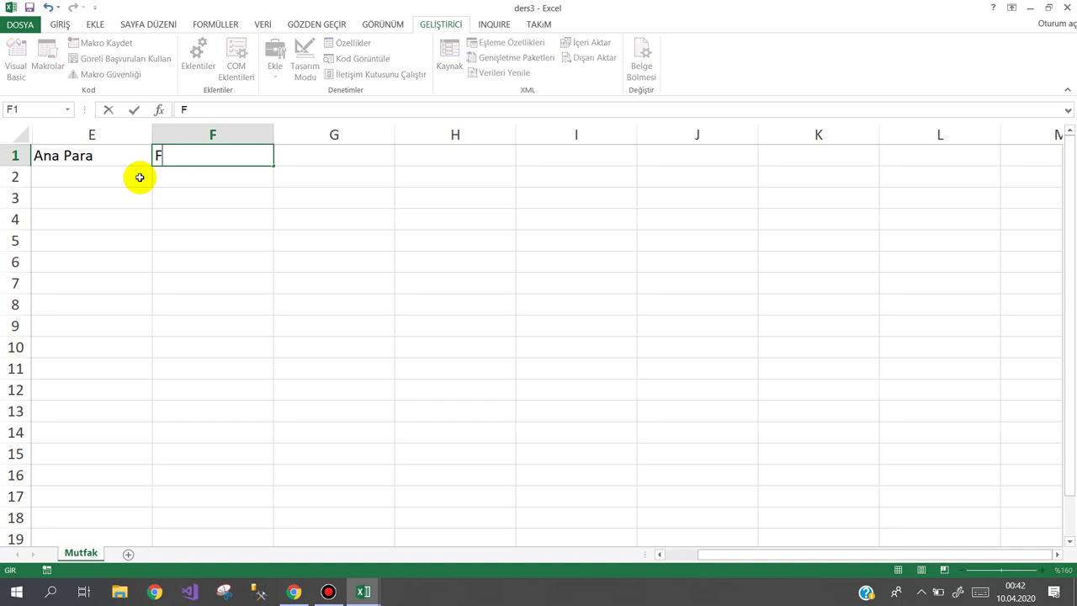
{"action": "type", "text": "aiz oranı"}
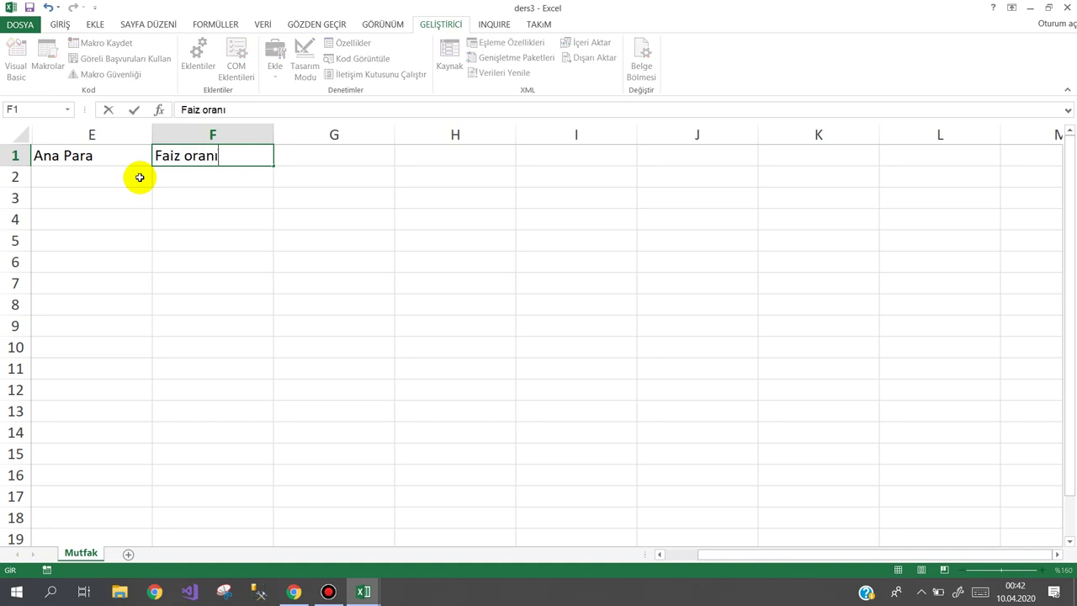
{"action": "key", "text": "Tab"}
{"action": "type", "text": "vad"}
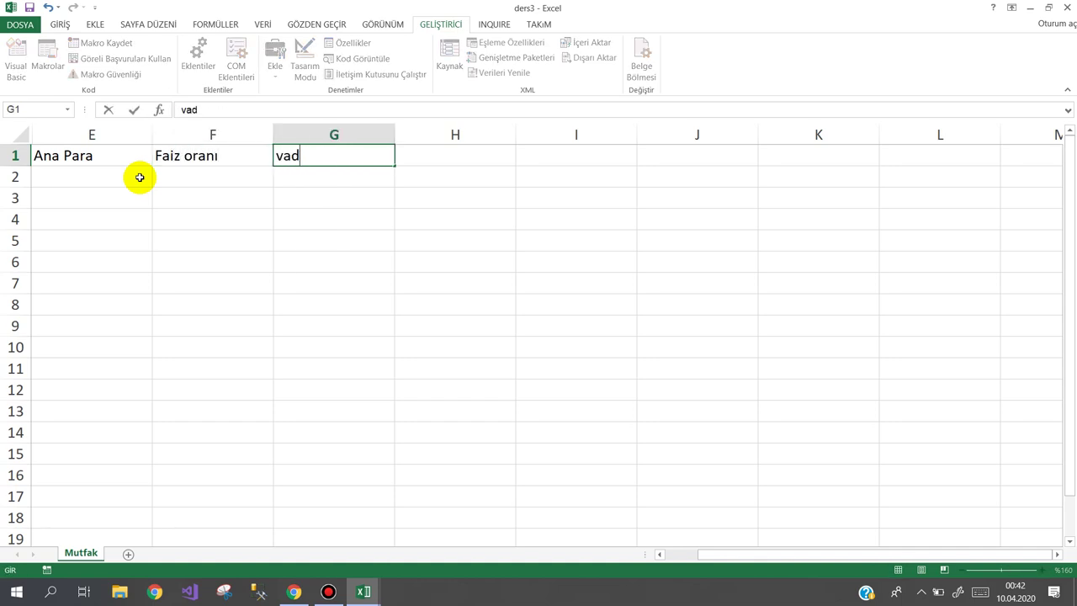
{"action": "type", "text": "e"}
{"action": "key", "text": "Tab"}
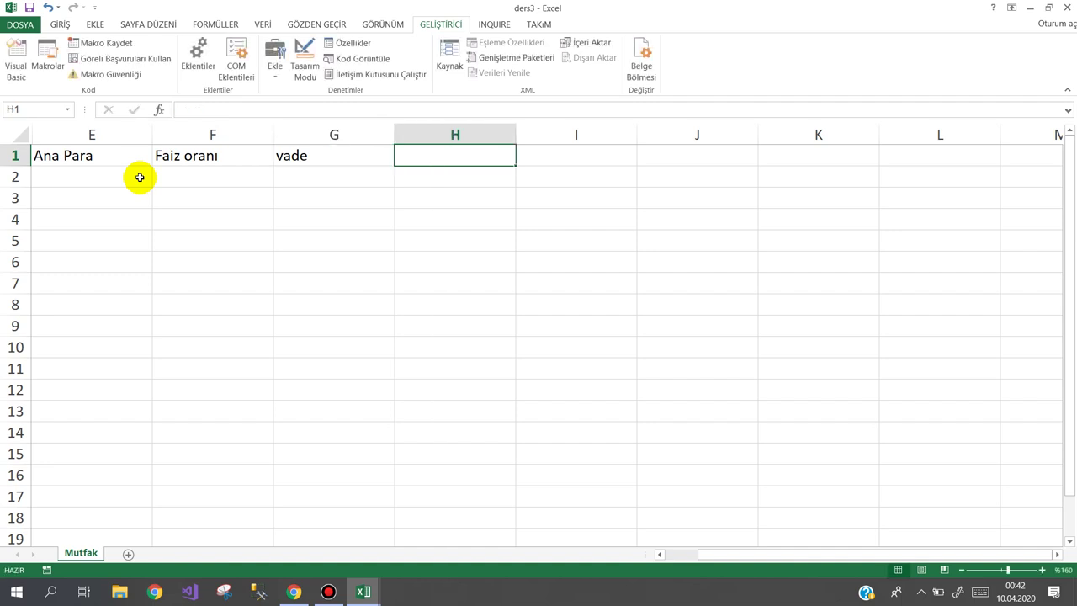
{"action": "type", "text": "Faiz"}
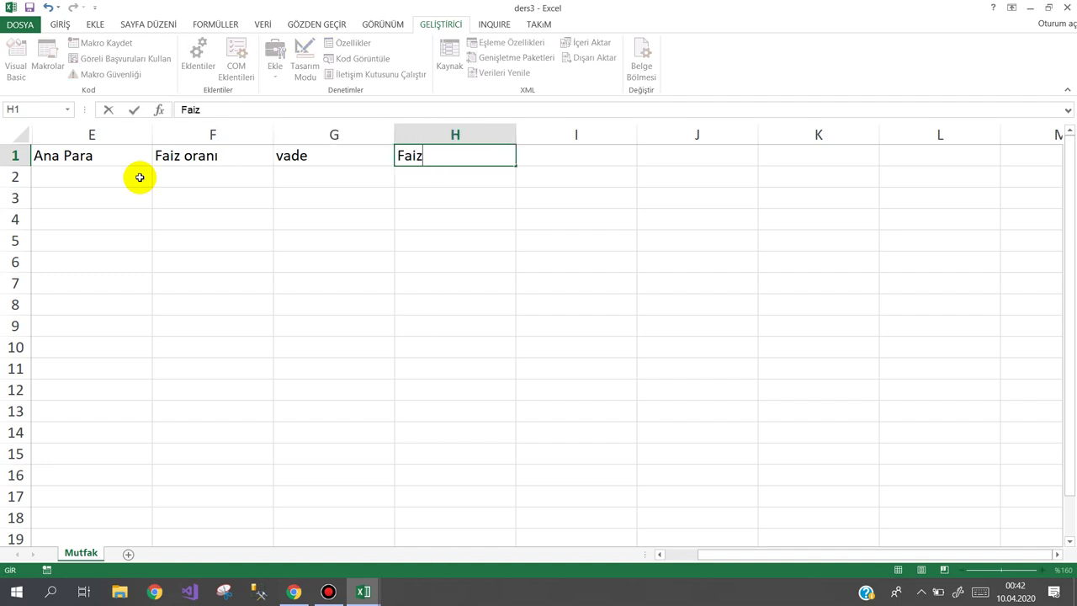
{"action": "key", "text": "Tab"}
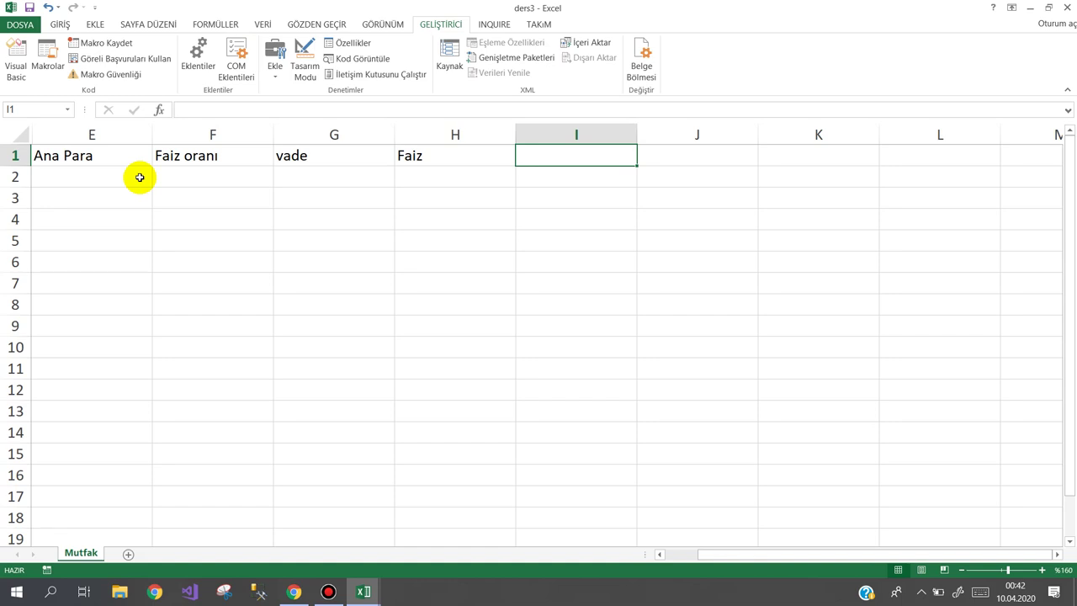
{"action": "type", "text": "Toplam"}
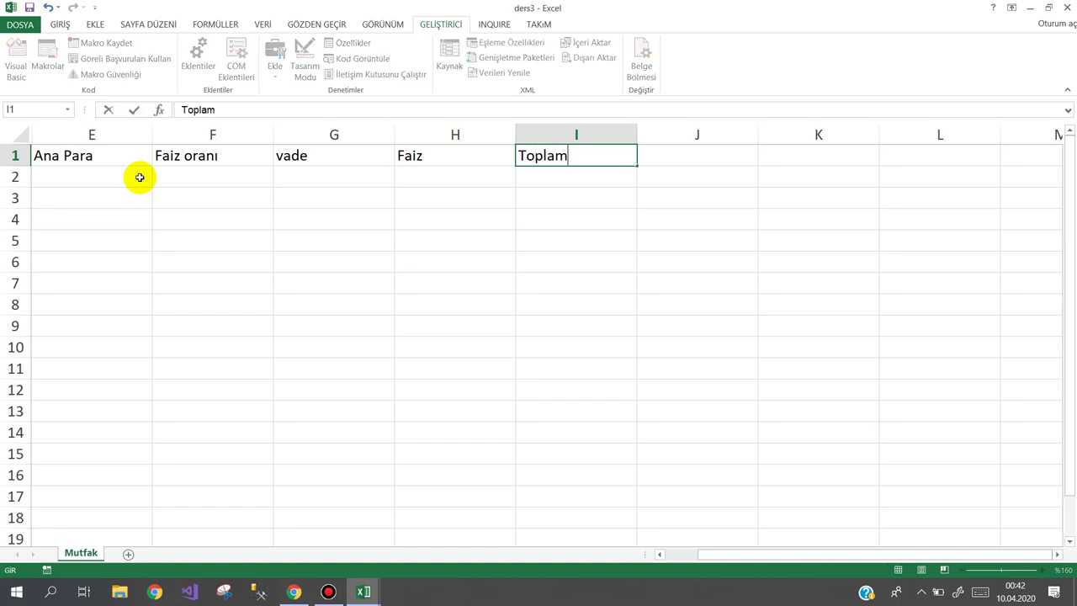
{"action": "key", "text": "Down"}
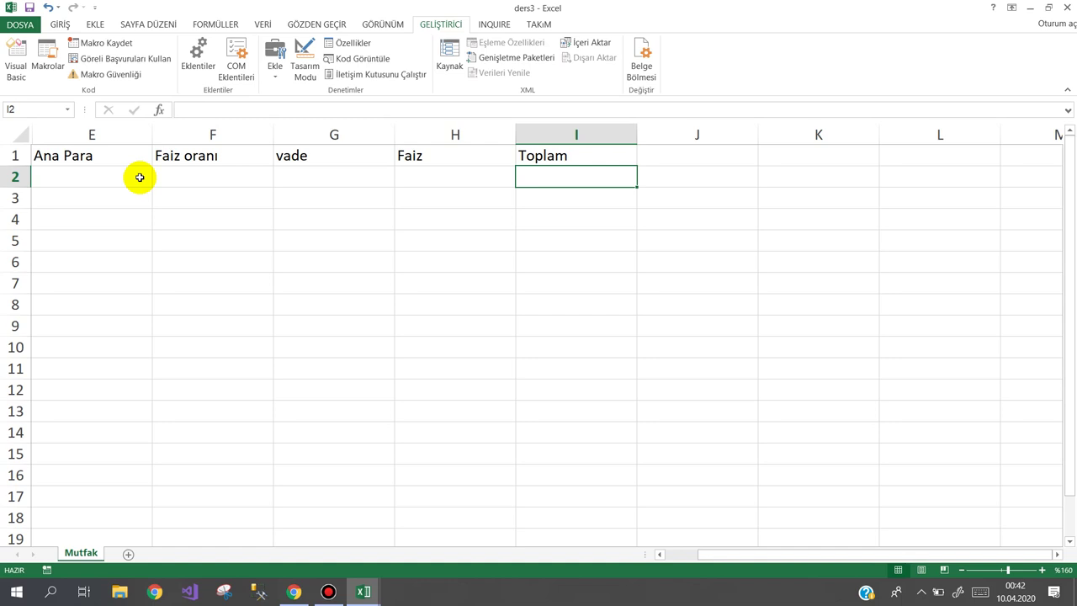
{"action": "key", "text": "Left"}
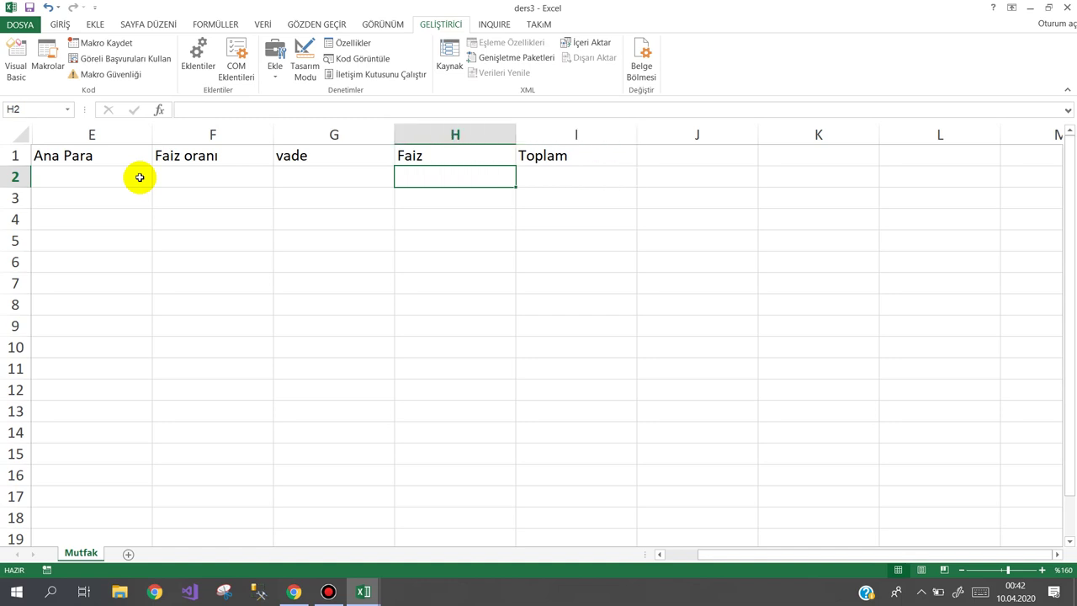
{"action": "type", "text": "="}
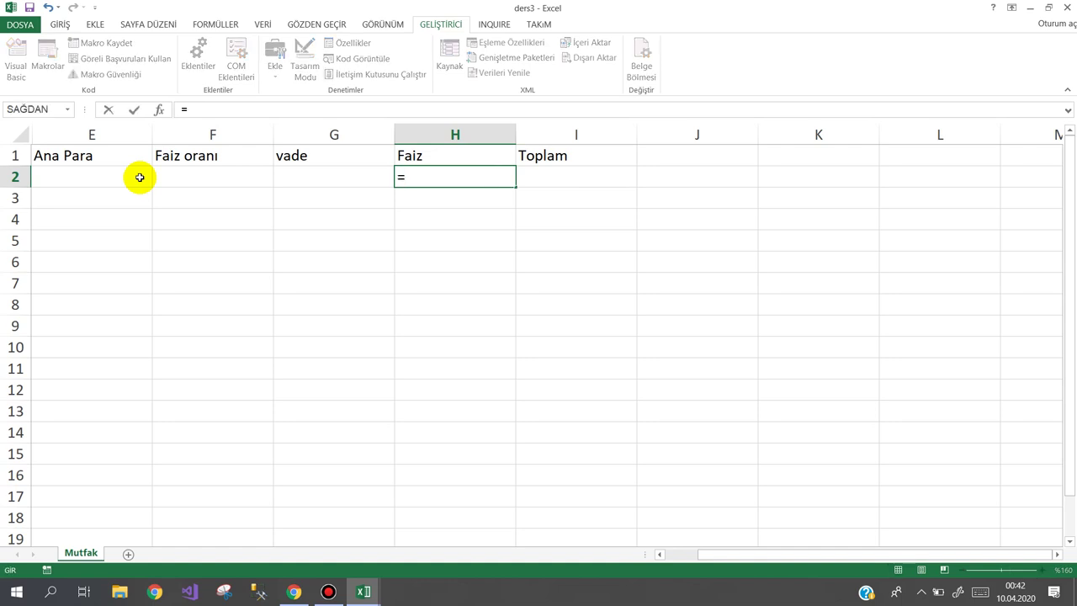
- Complete H2's interest formula from principal E2, rate F2 and term G2
{"action": "left_click", "coordinate": [105, 178]}
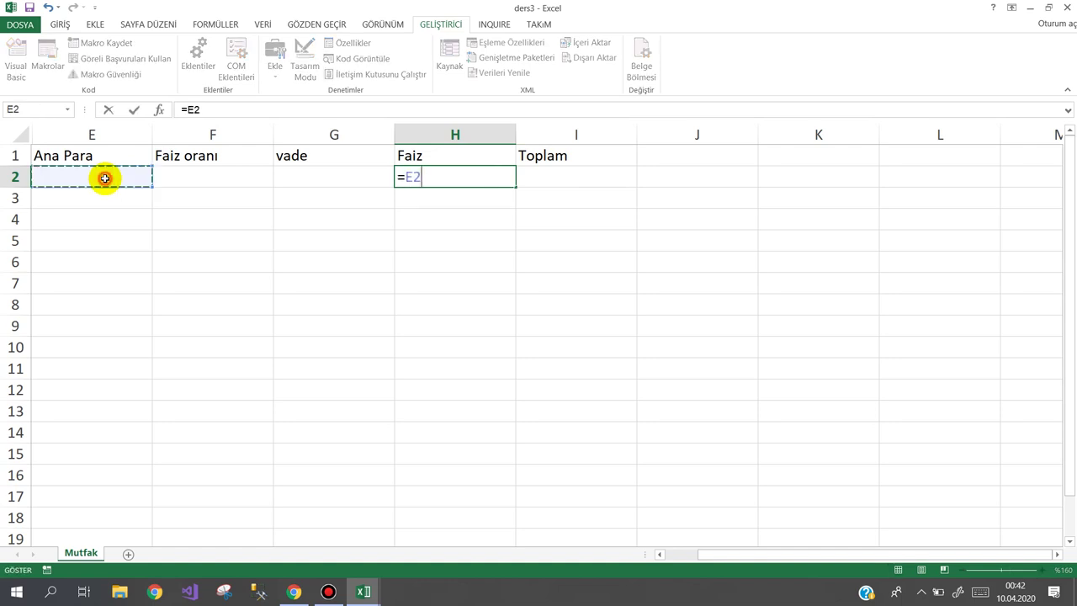
{"action": "type", "text": "*"}
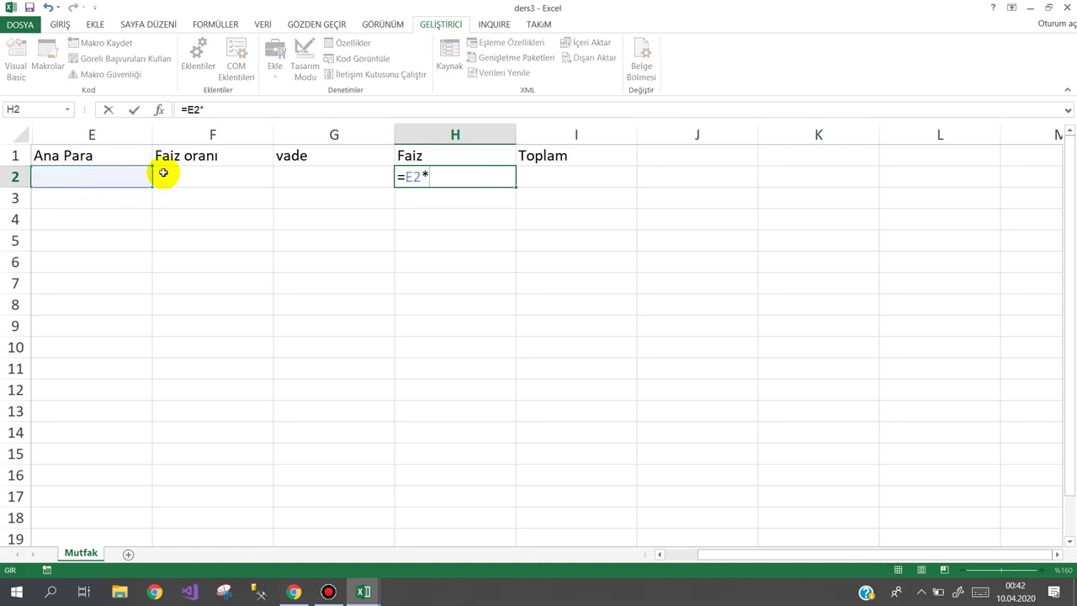
{"action": "left_click", "coordinate": [167, 179]}
{"action": "type", "text": "/100*"}
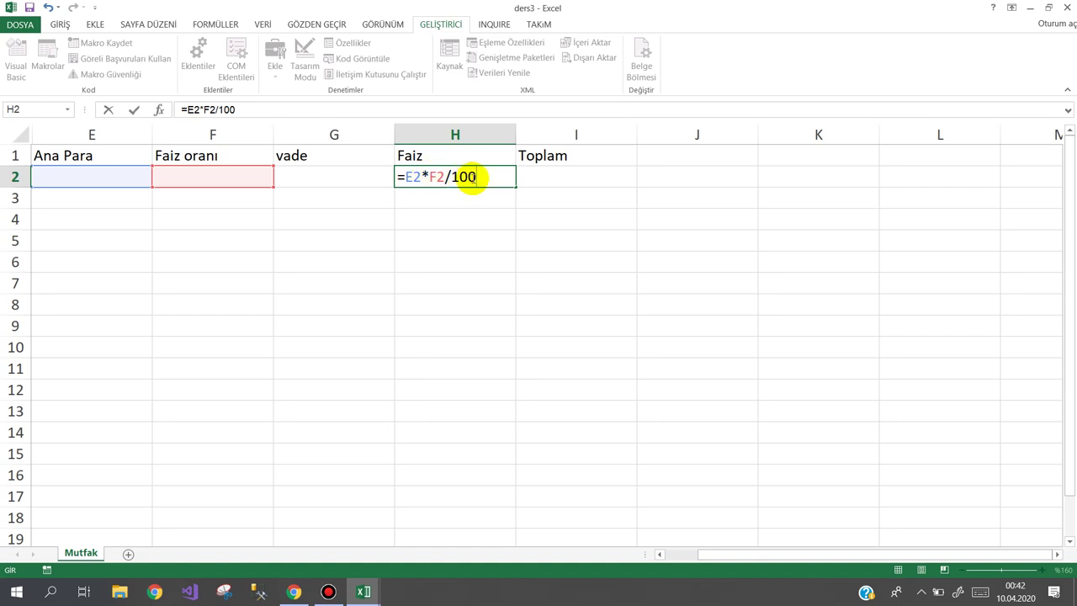
{"action": "left_click", "coordinate": [302, 176]}
{"action": "type", "text": "/365"}
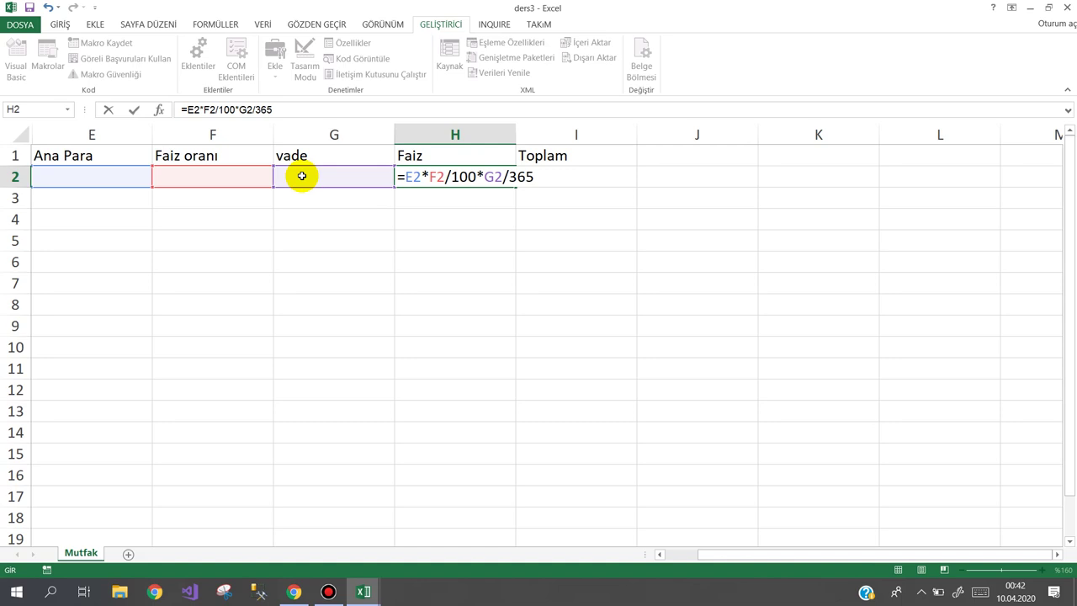
{"action": "key", "text": "Return"}
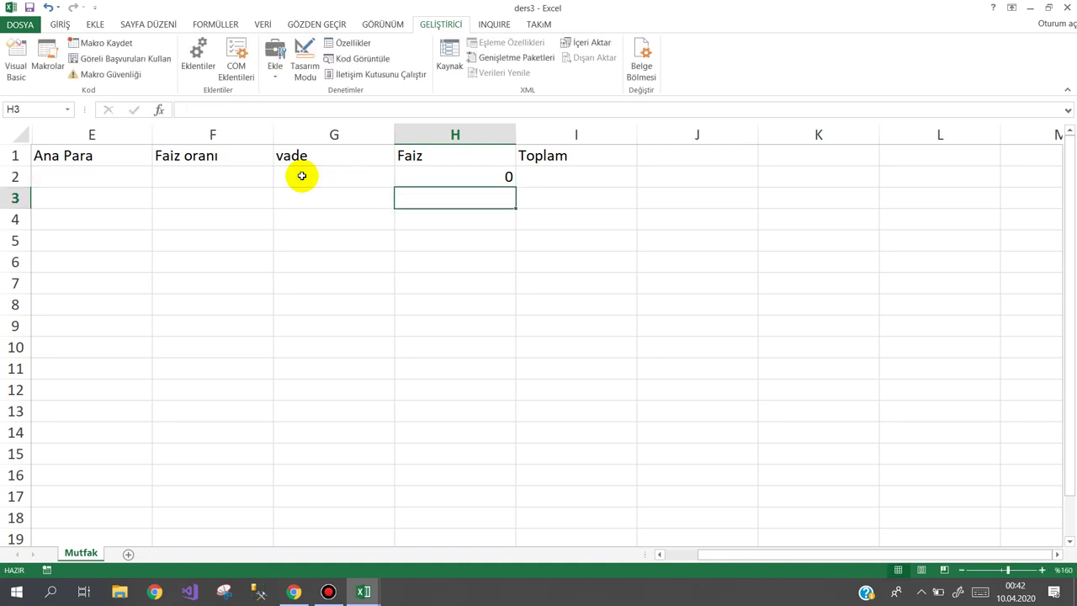
- Set I2 to =E2+H2 for the total
{"action": "left_click", "coordinate": [573, 180]}
{"action": "type", "text": "="}
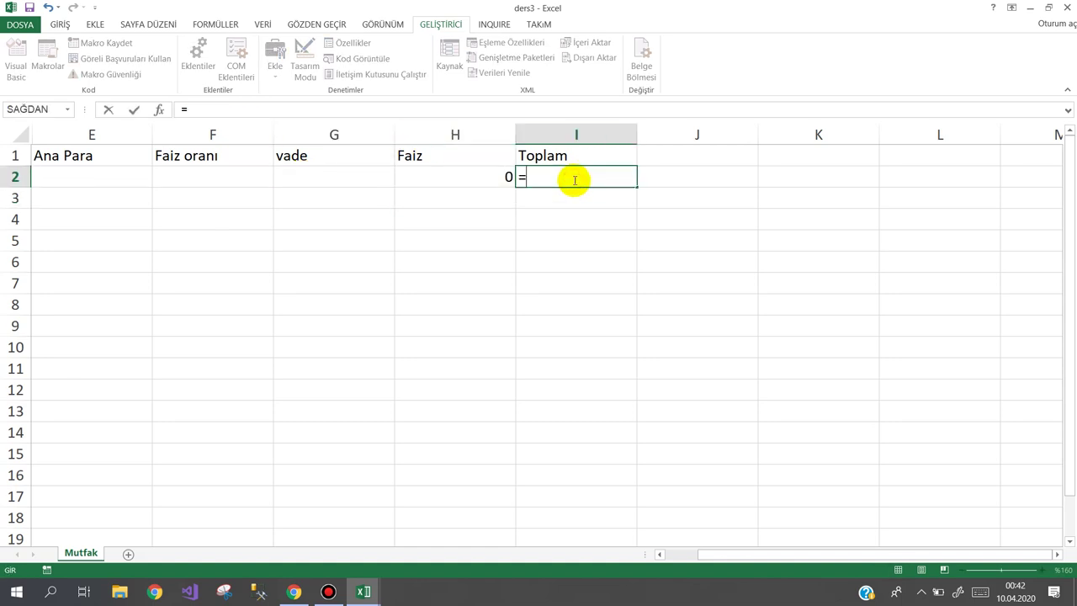
{"action": "left_click", "coordinate": [131, 175]}
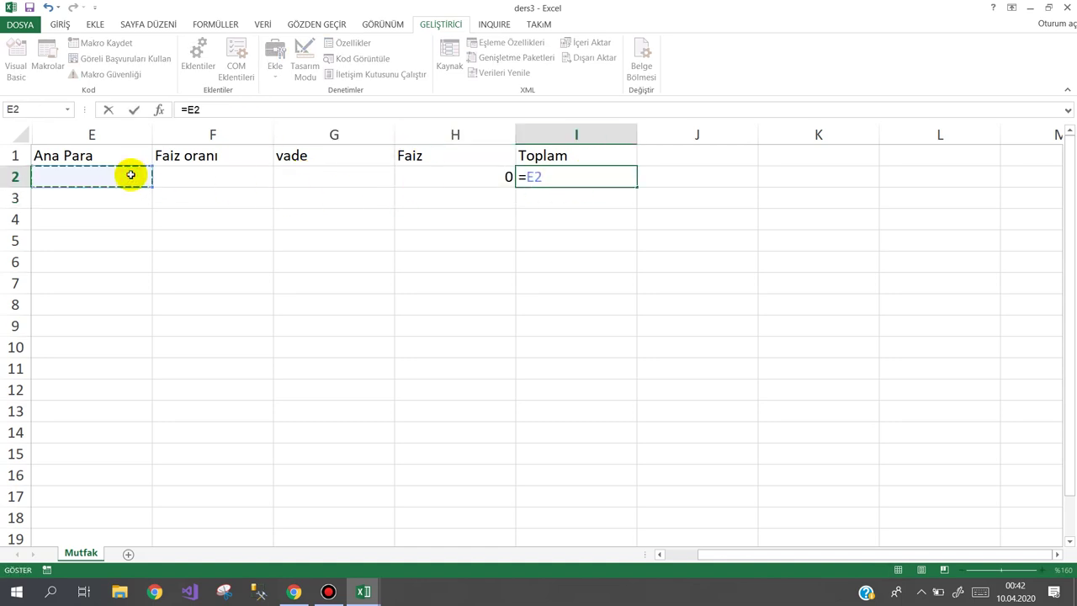
{"action": "type", "text": "+"}
{"action": "left_click", "coordinate": [405, 173]}
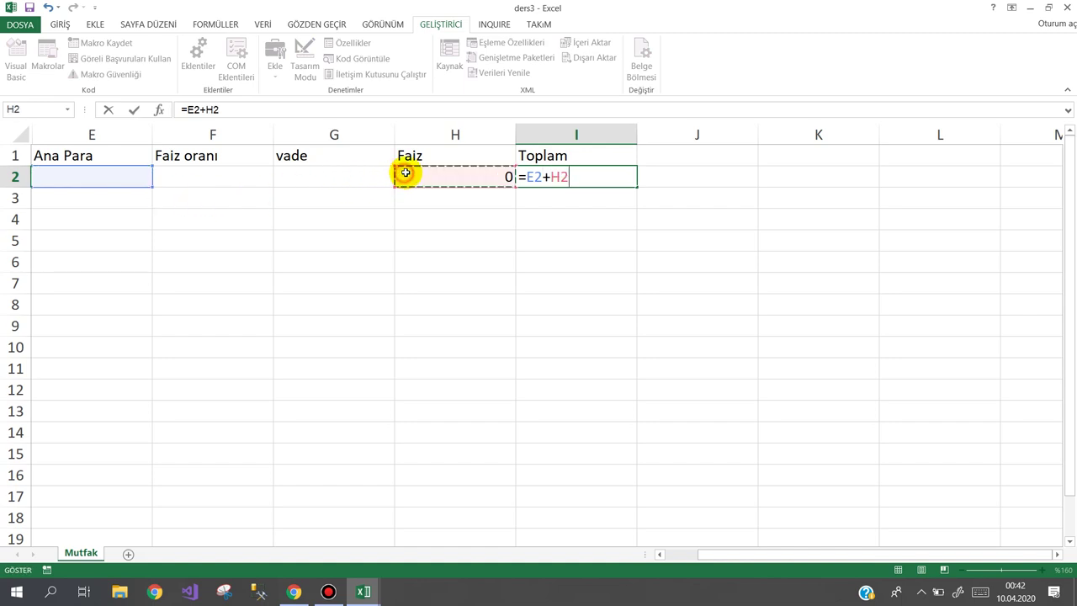
{"action": "key", "text": "Return"}
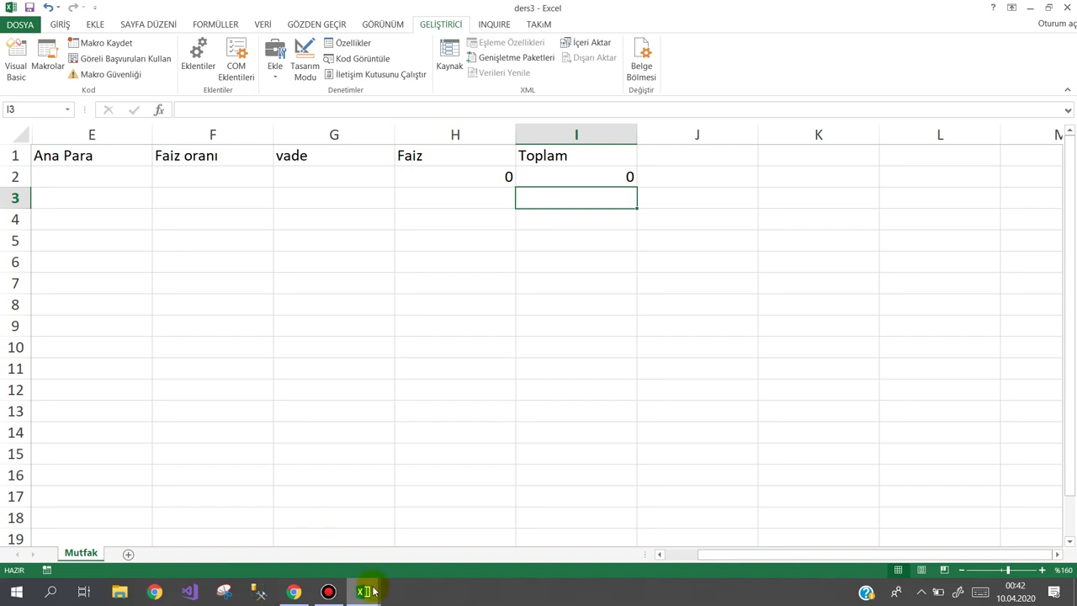
- Draw Frame2 right of the existing frame and start captioning it Faiz Hesabı
{"action": "mouse_move", "coordinate": [363, 589]}
{"action": "left_click", "coordinate": [422, 532]}
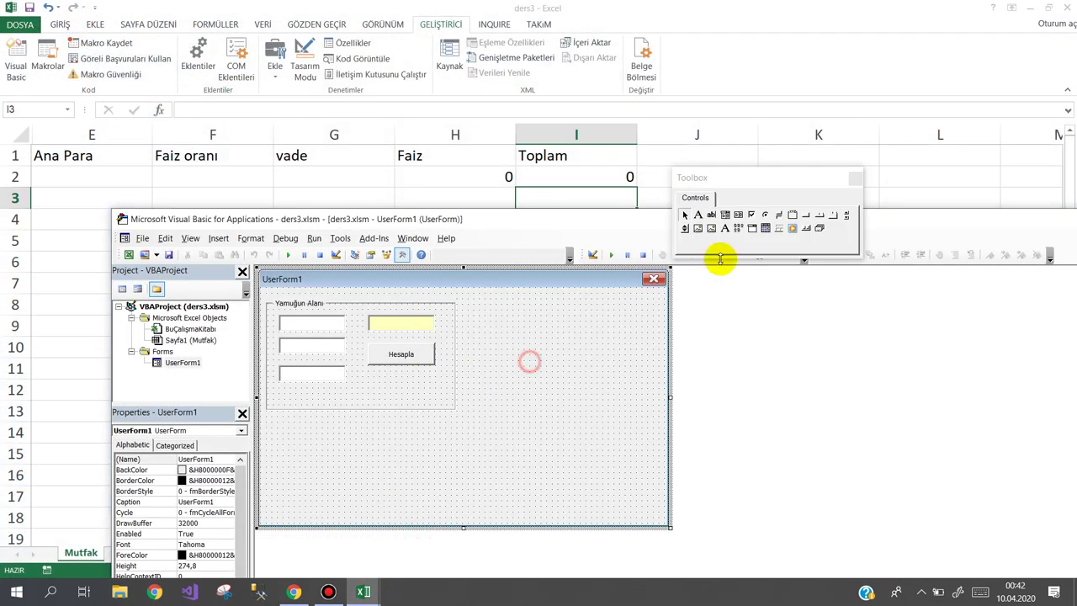
{"action": "left_click", "coordinate": [792, 215]}
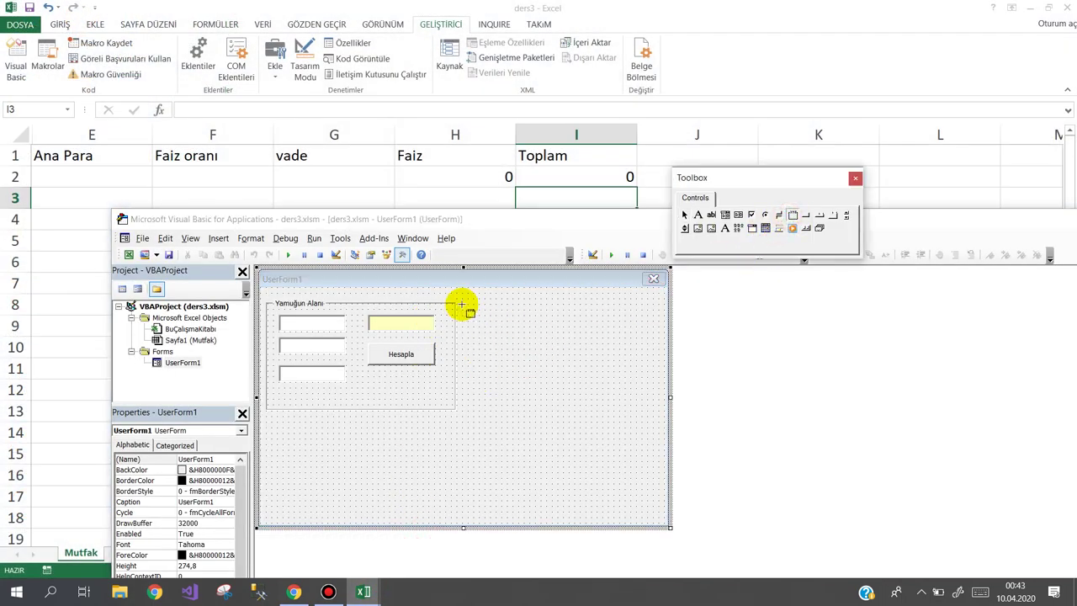
{"action": "left_click_drag", "start_coordinate": [461, 302], "coordinate": [650, 412]}
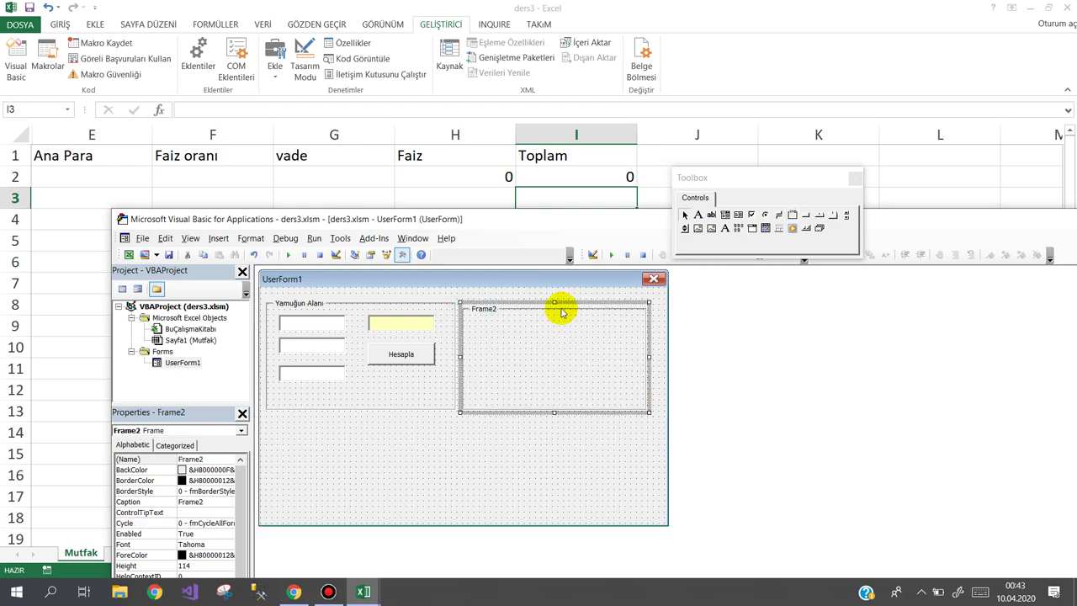
{"action": "left_click_drag", "start_coordinate": [554, 301], "coordinate": [554, 295]}
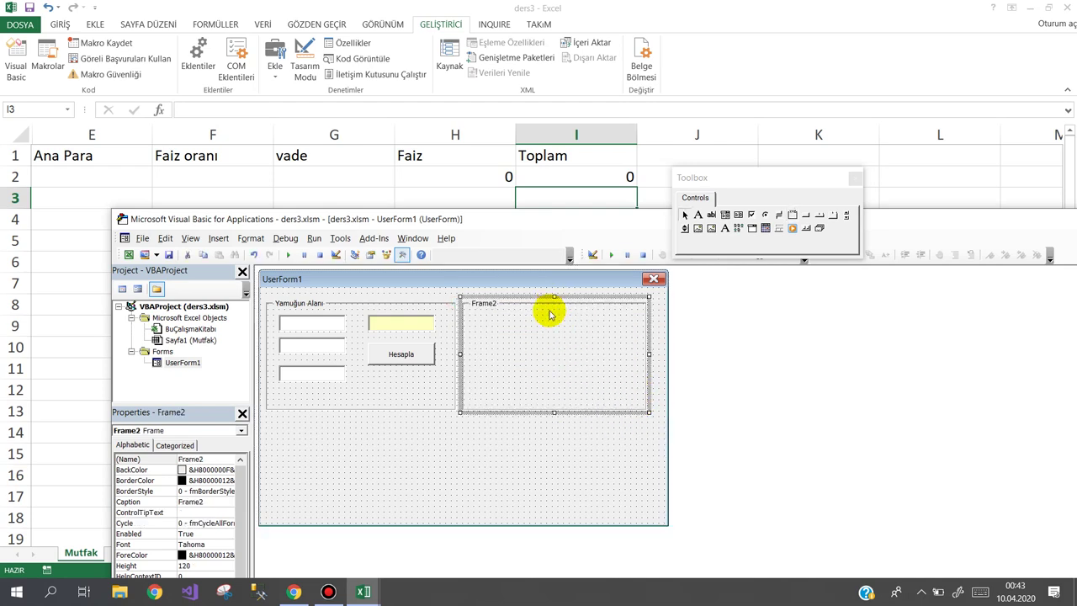
{"action": "left_click", "coordinate": [162, 501]}
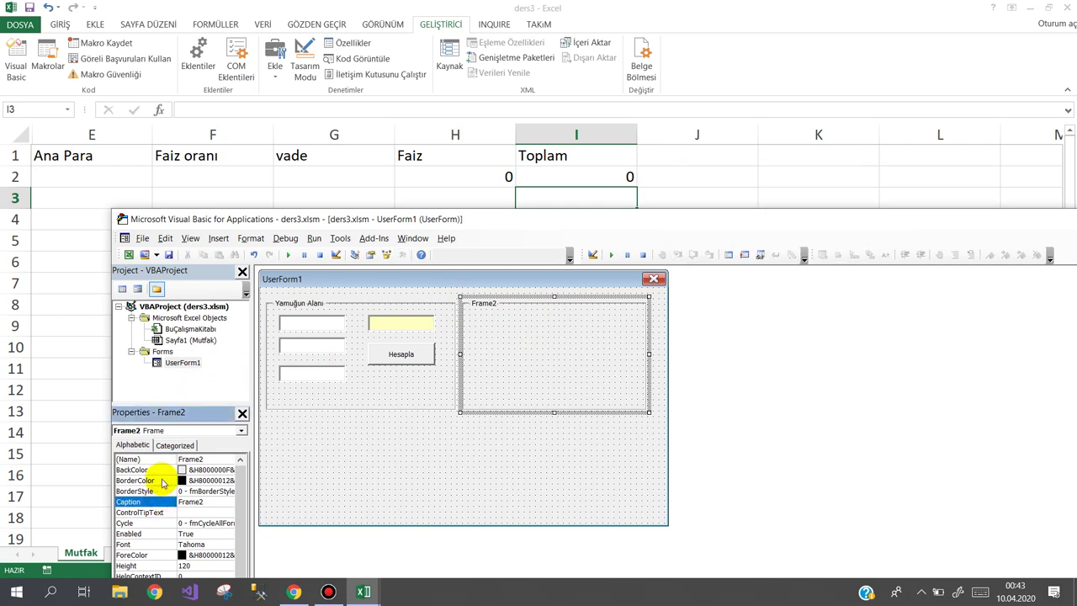
{"action": "type", "text": "Fa"}
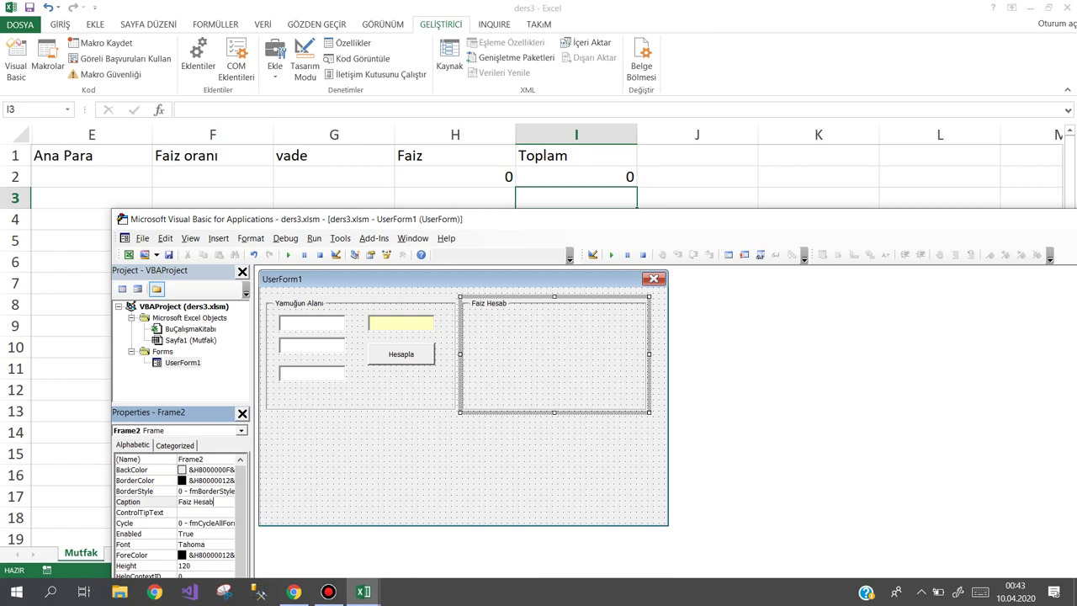
{"action": "type", "text": "ı"}
- Place an Ana Para label with a text box beside it inside the Faiz Hesabı frame
{"action": "left_click", "coordinate": [477, 357]}
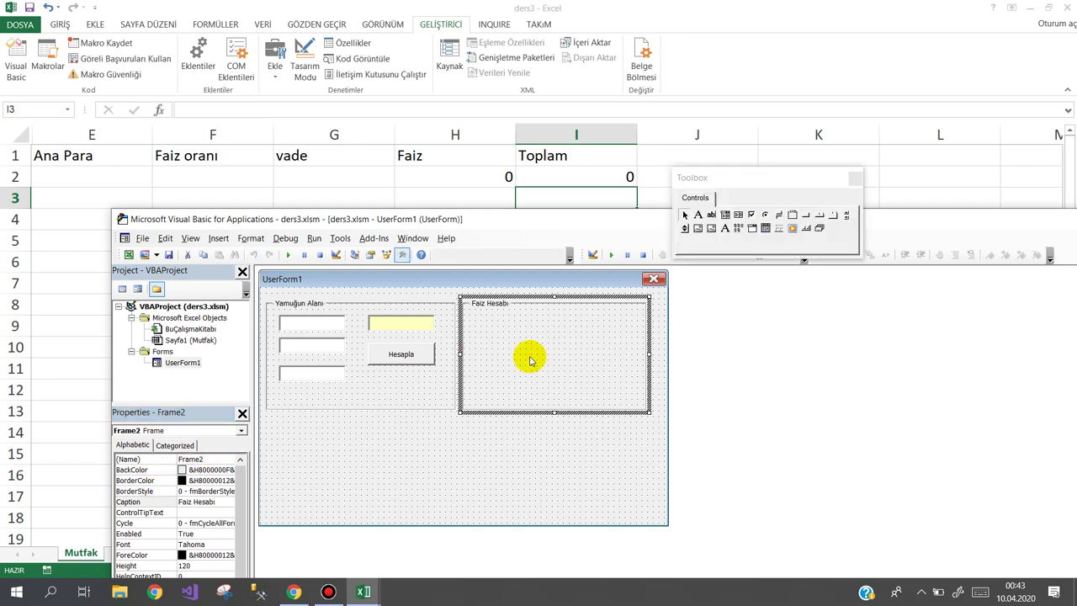
{"action": "left_click", "coordinate": [698, 215]}
{"action": "left_click", "coordinate": [470, 314]}
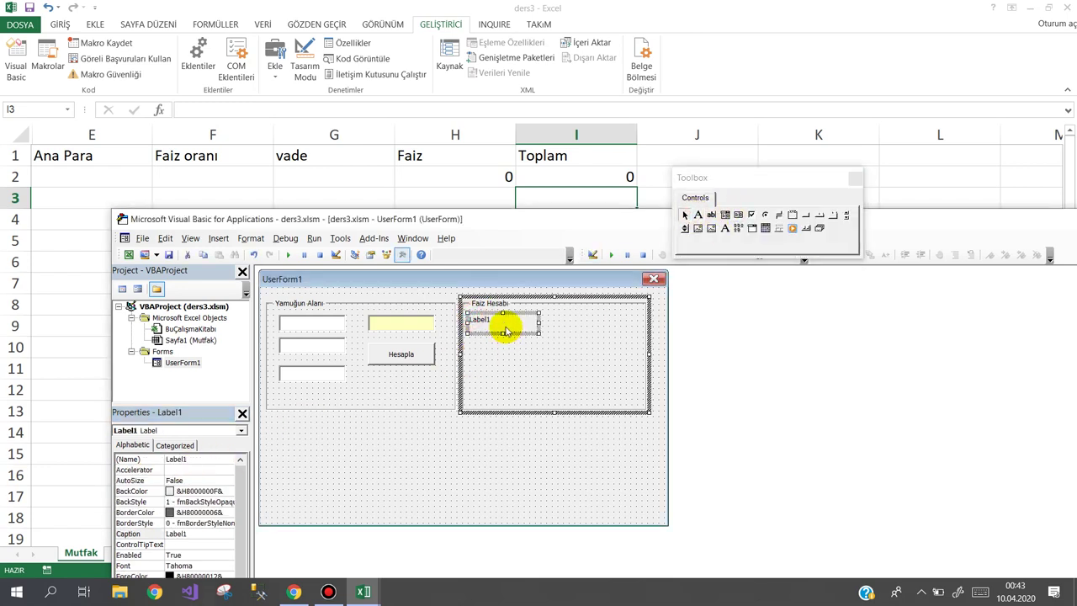
{"action": "left_click", "coordinate": [505, 331]}
{"action": "type", "text": "Ana PAr"}
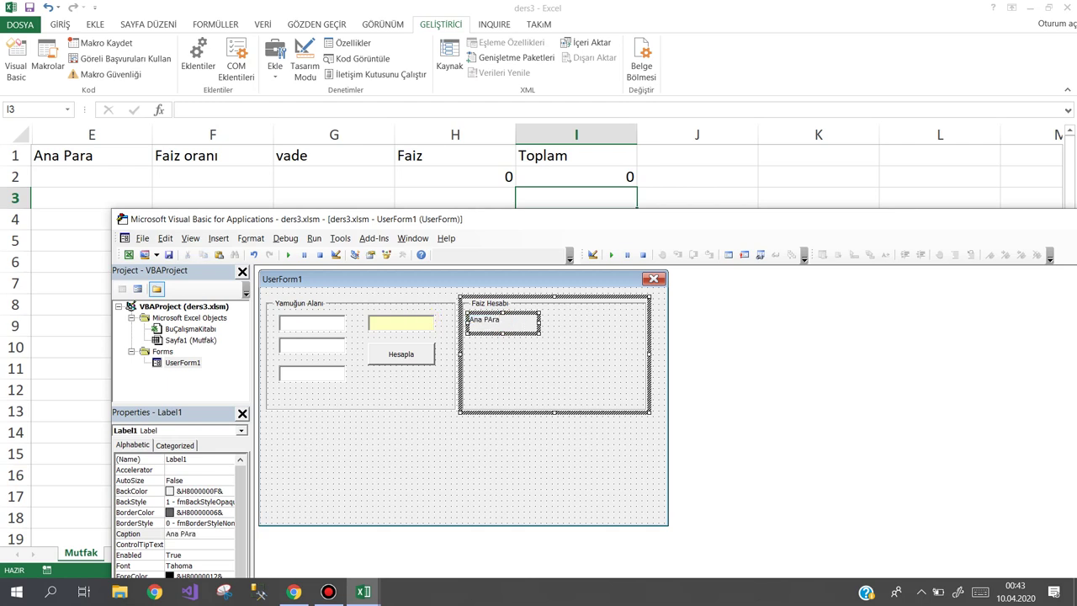
{"action": "type", "text": "a"}
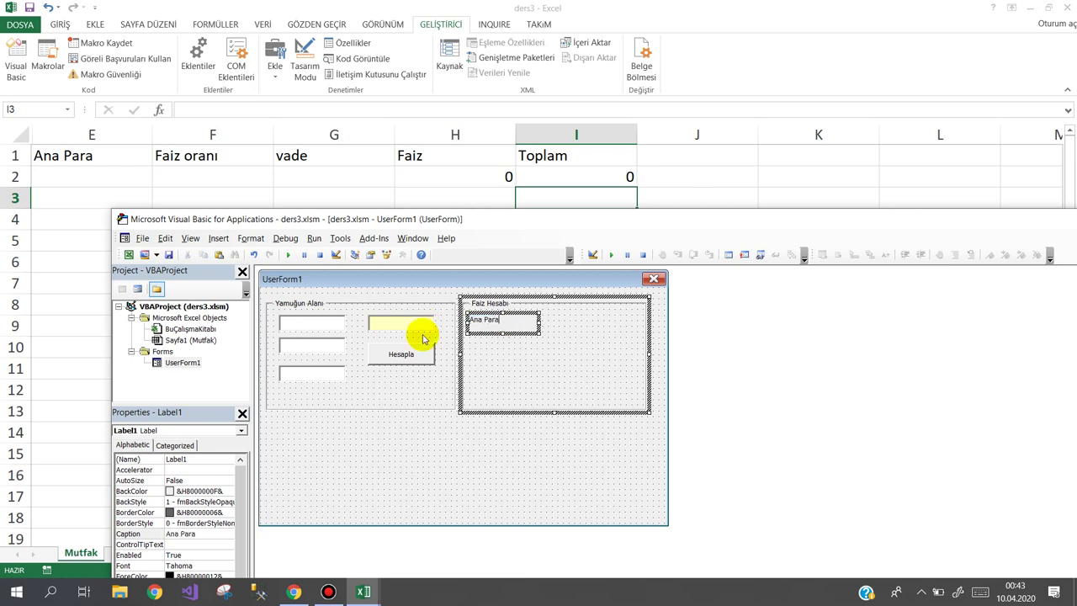
{"action": "left_click", "coordinate": [497, 364]}
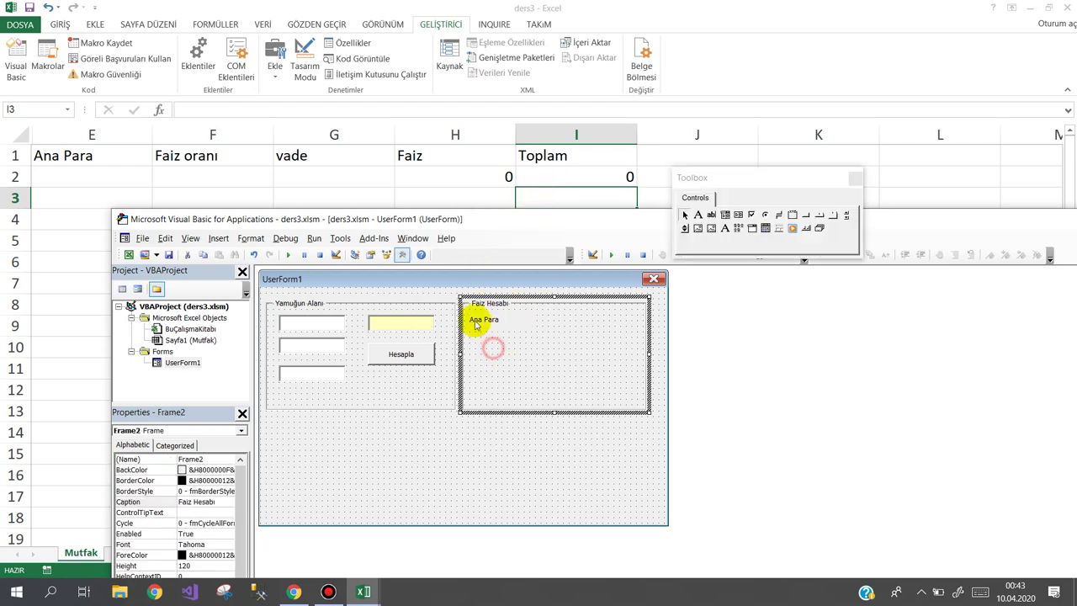
{"action": "left_click", "coordinate": [711, 214]}
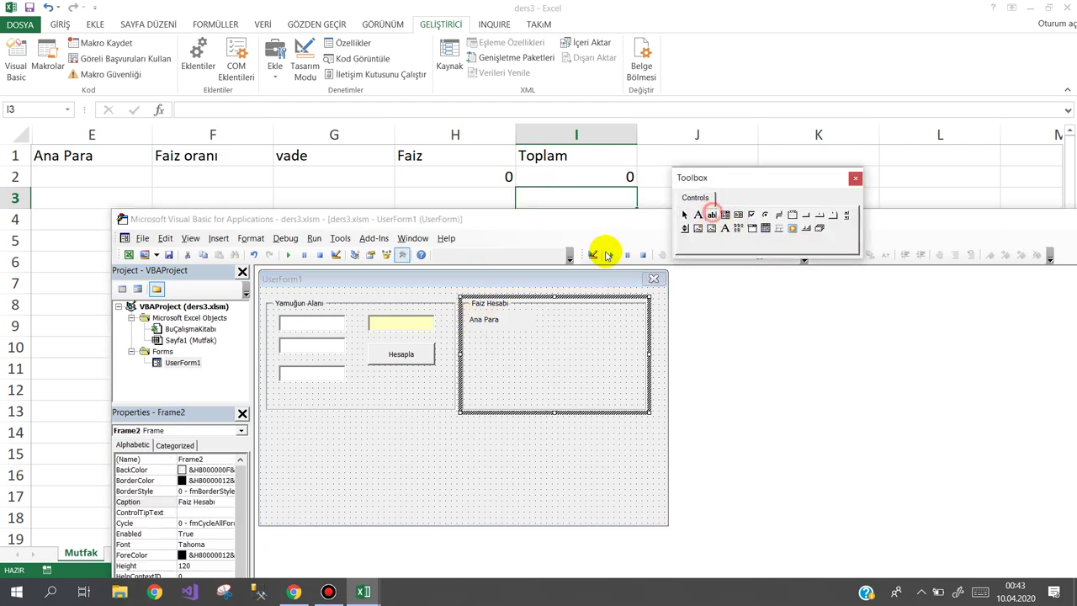
{"action": "left_click", "coordinate": [525, 314]}
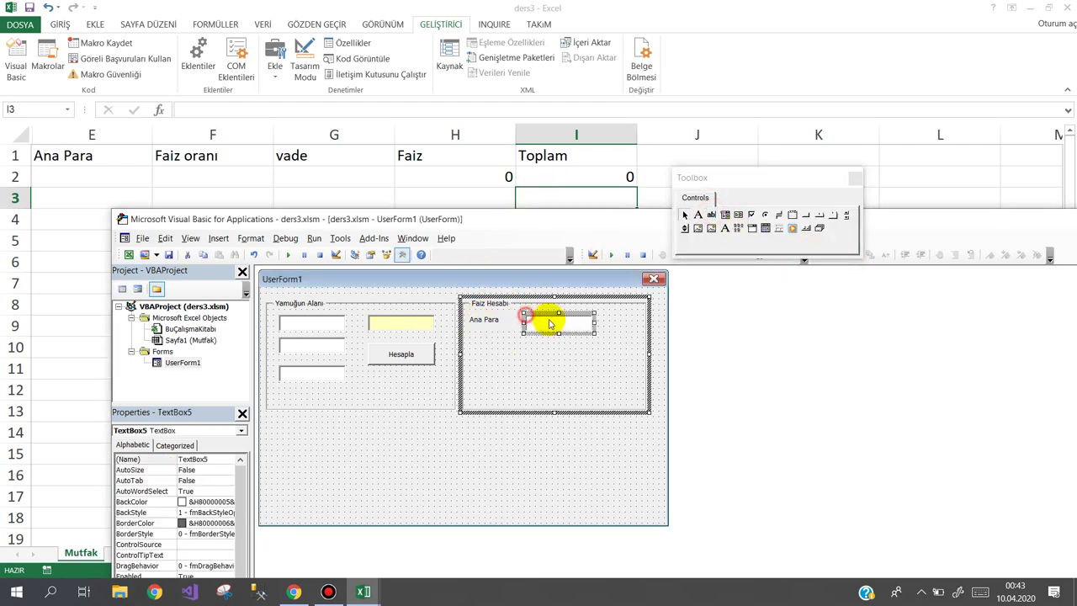
- Copy the label-and-text-box pair down into more rows and make the frame taller
{"action": "left_click", "coordinate": [493, 320], "text": "ctrl"}
{"action": "left_click_drag", "start_coordinate": [555, 334], "coordinate": [556, 362], "text": "ctrl"}
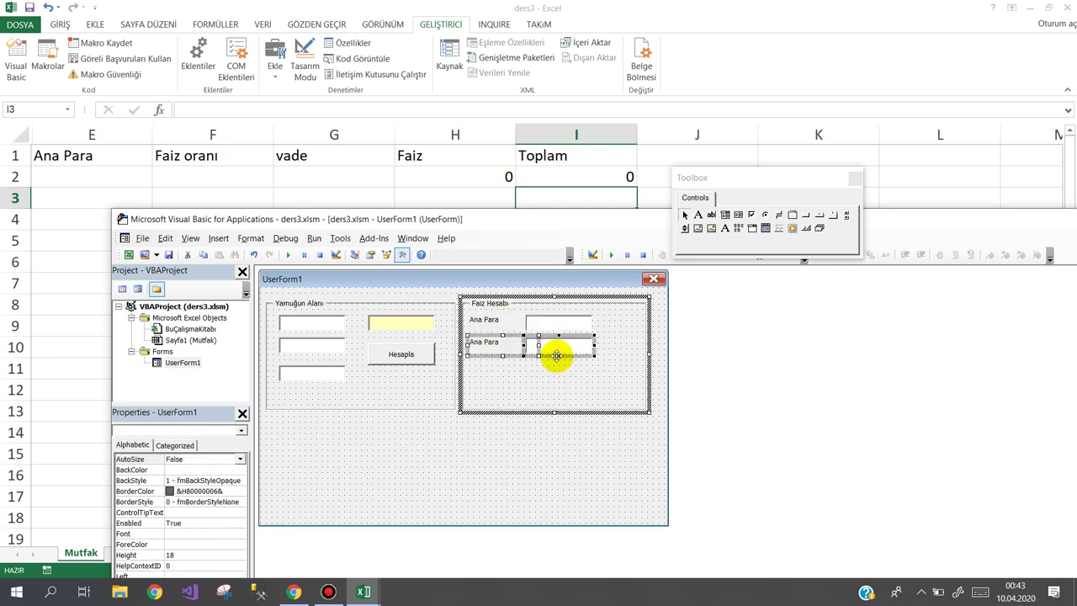
{"action": "left_click_drag", "start_coordinate": [556, 356], "coordinate": [558, 377], "text": "ctrl"}
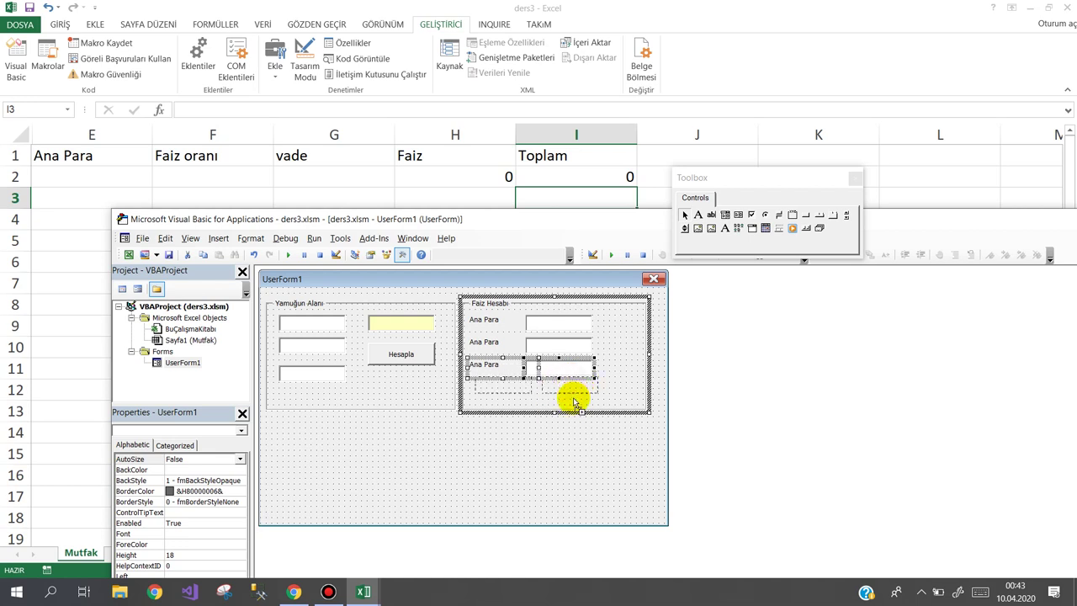
{"action": "left_click_drag", "start_coordinate": [573, 399], "coordinate": [573, 399], "text": "ctrl"}
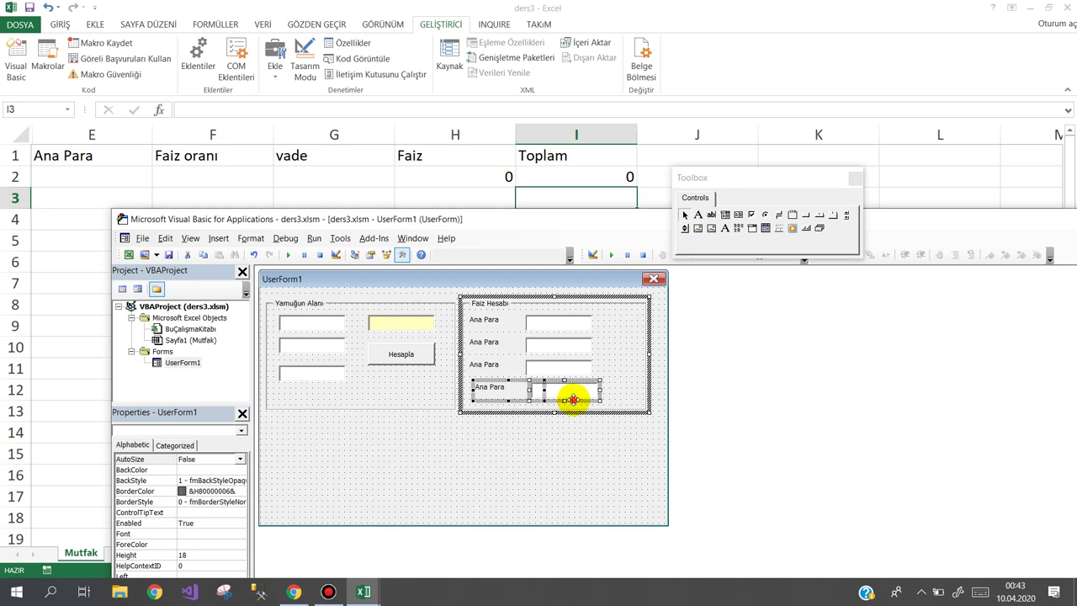
{"action": "left_click", "coordinate": [570, 413]}
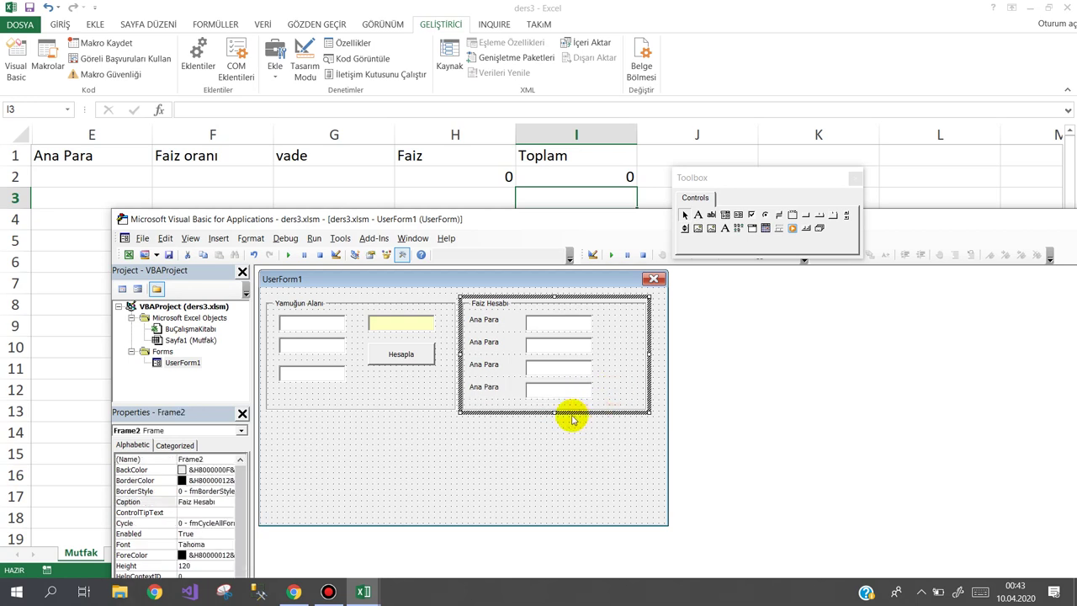
{"action": "left_click_drag", "start_coordinate": [555, 431], "coordinate": [555, 450]}
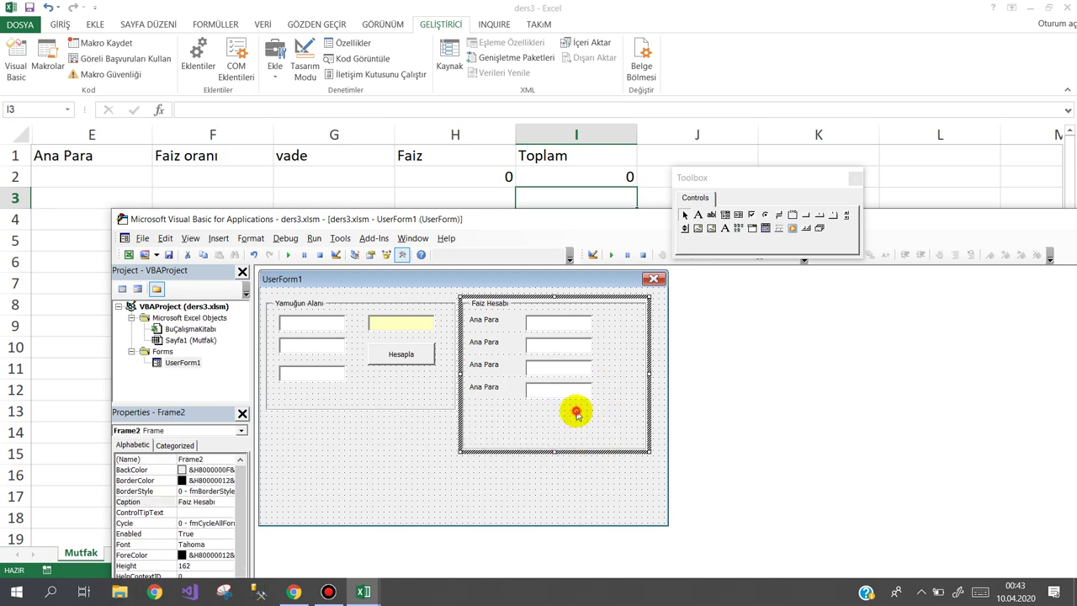
{"action": "left_click_drag", "start_coordinate": [575, 412], "coordinate": [488, 384]}
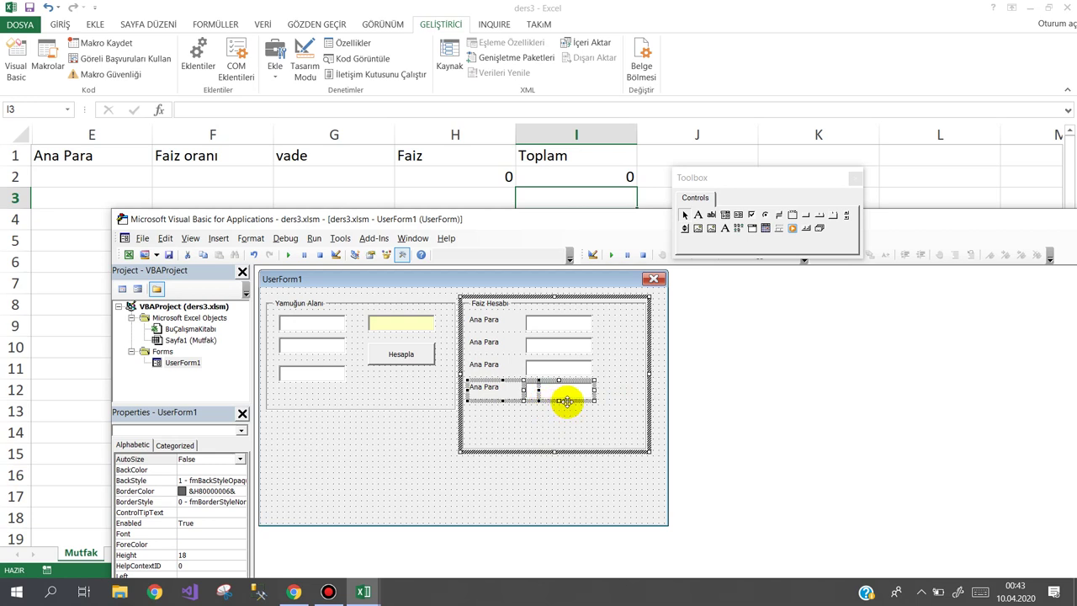
{"action": "left_click_drag", "start_coordinate": [568, 401], "coordinate": [568, 425], "text": "ctrl"}
- Give the two lower text boxes in the frame a pale yellow background
{"action": "right_click", "coordinate": [509, 413]}
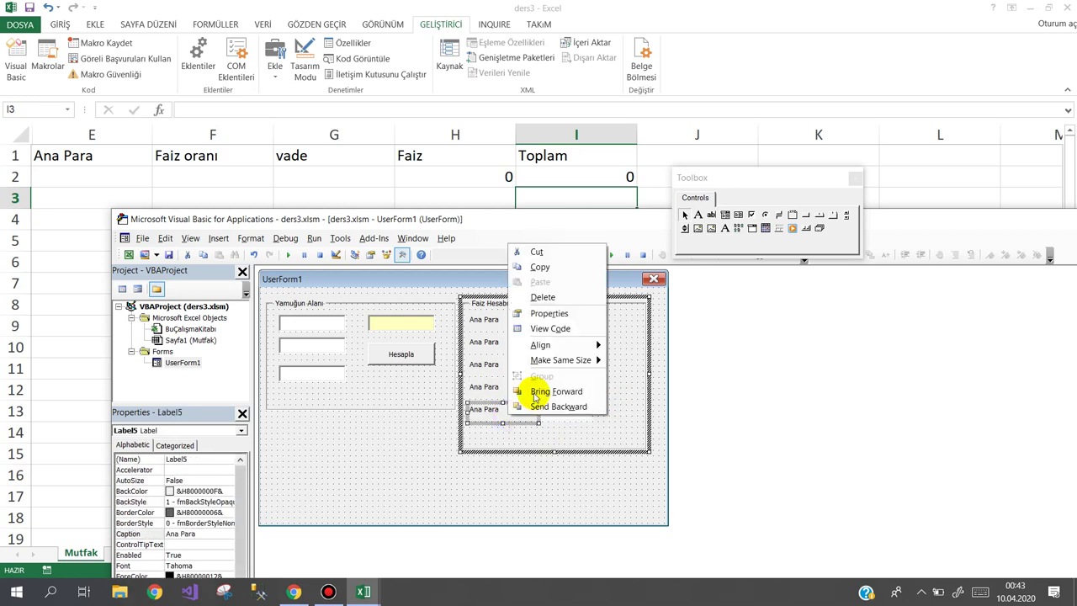
{"action": "left_click", "coordinate": [551, 408]}
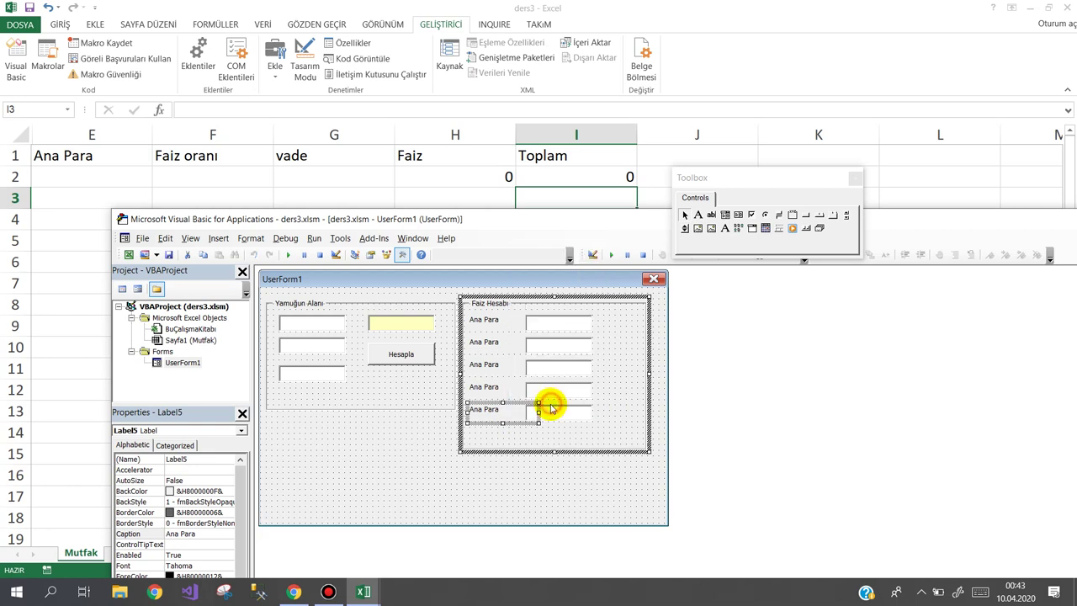
{"action": "left_click", "coordinate": [548, 387]}
{"action": "left_click", "coordinate": [557, 415], "text": "ctrl"}
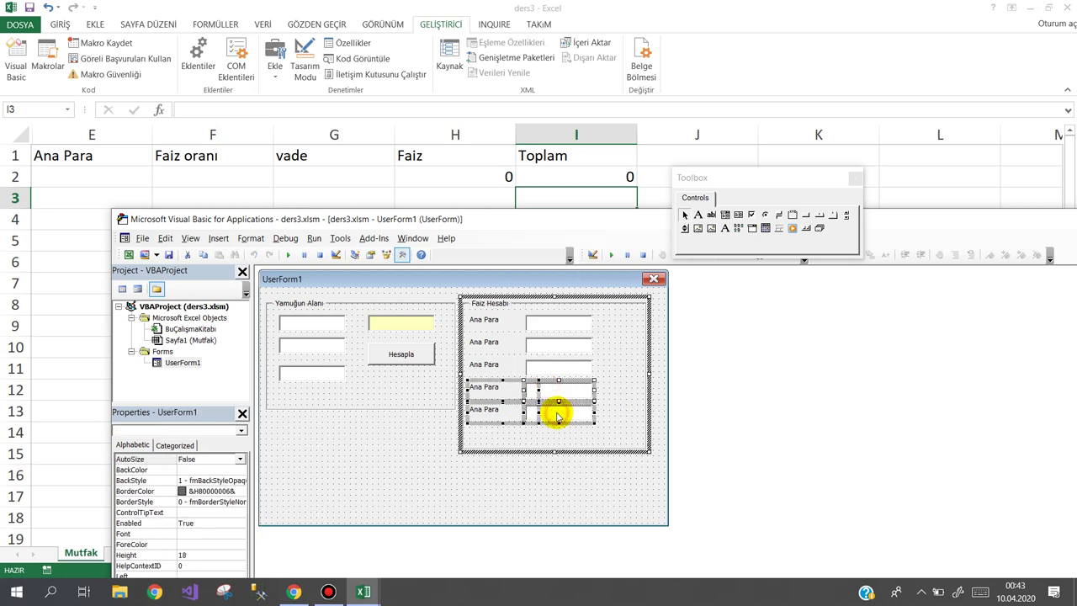
{"action": "left_click", "coordinate": [601, 418]}
{"action": "left_click_drag", "start_coordinate": [604, 395], "coordinate": [581, 413]}
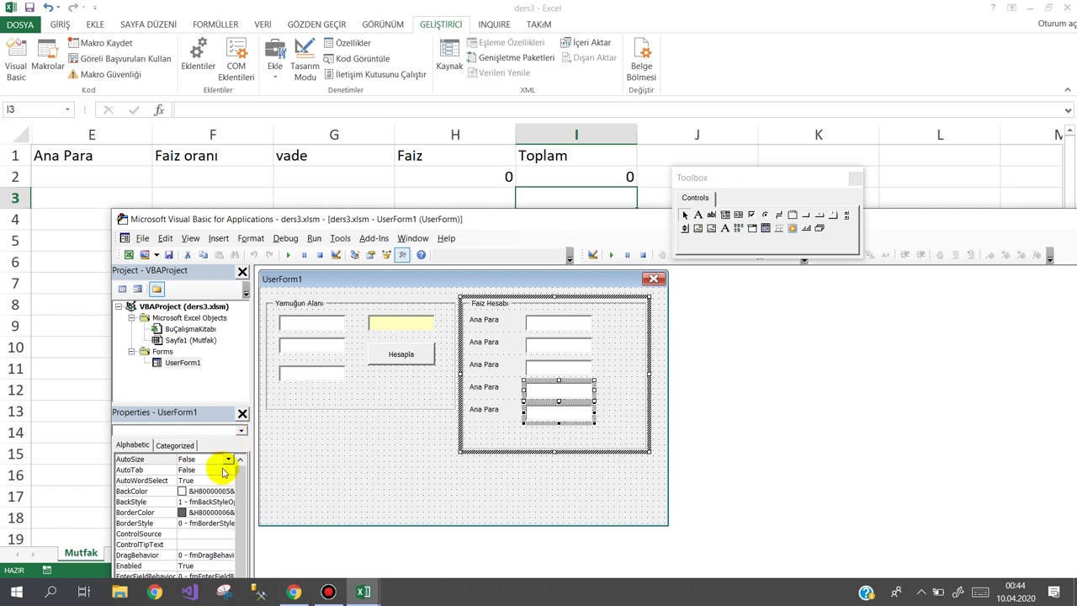
{"action": "left_click", "coordinate": [225, 491]}
{"action": "left_click", "coordinate": [228, 491]}
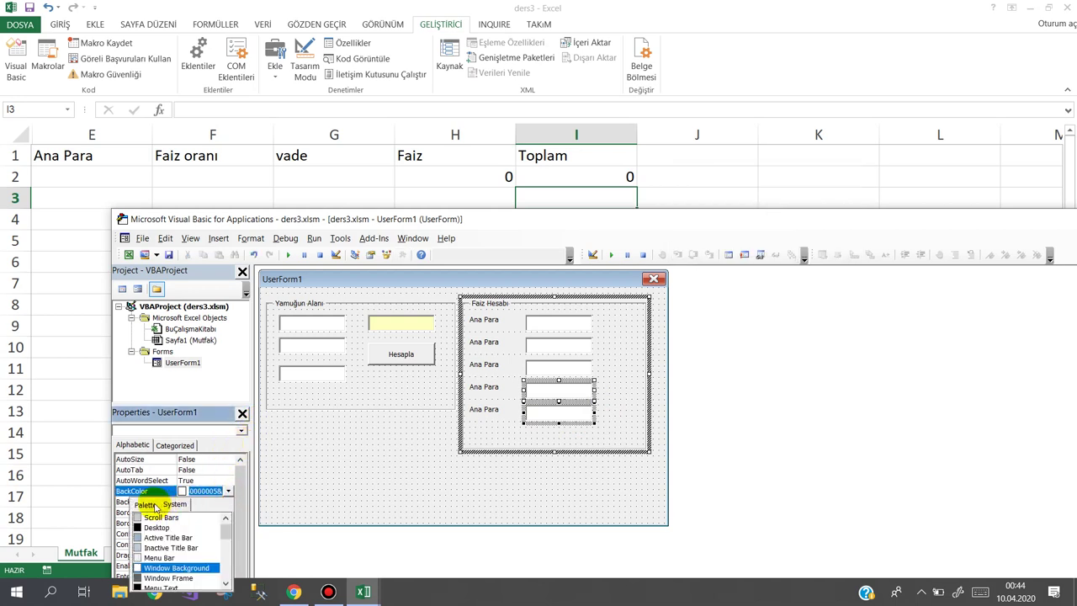
{"action": "left_click", "coordinate": [147, 504]}
{"action": "left_click", "coordinate": [172, 515]}
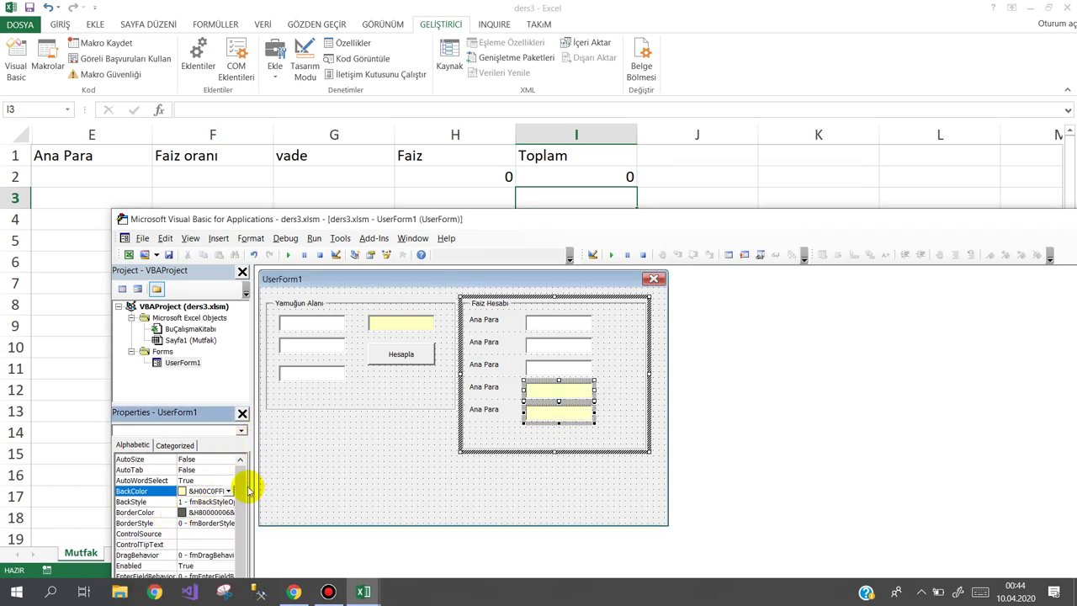
- Set Locked to True for the two yellow result boxes
{"action": "left_click_drag", "start_coordinate": [242, 487], "coordinate": [241, 517]}
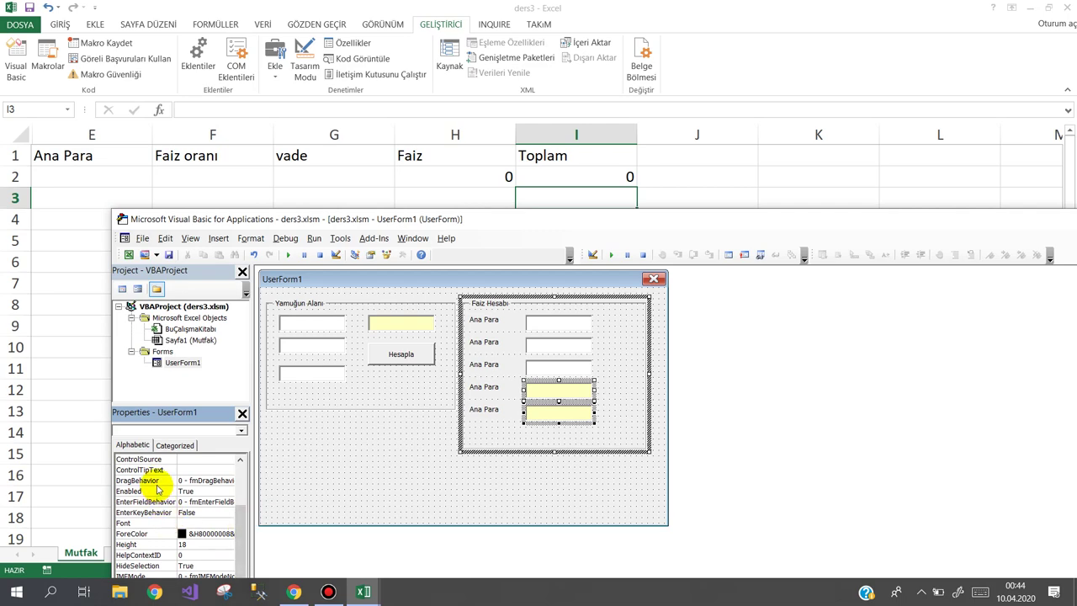
{"action": "scroll", "coordinate": [166, 541], "scroll_direction": "down", "scroll_amount": 2}
{"action": "scroll", "coordinate": [164, 542], "scroll_direction": "down", "scroll_amount": 2}
{"action": "left_click", "coordinate": [140, 512]}
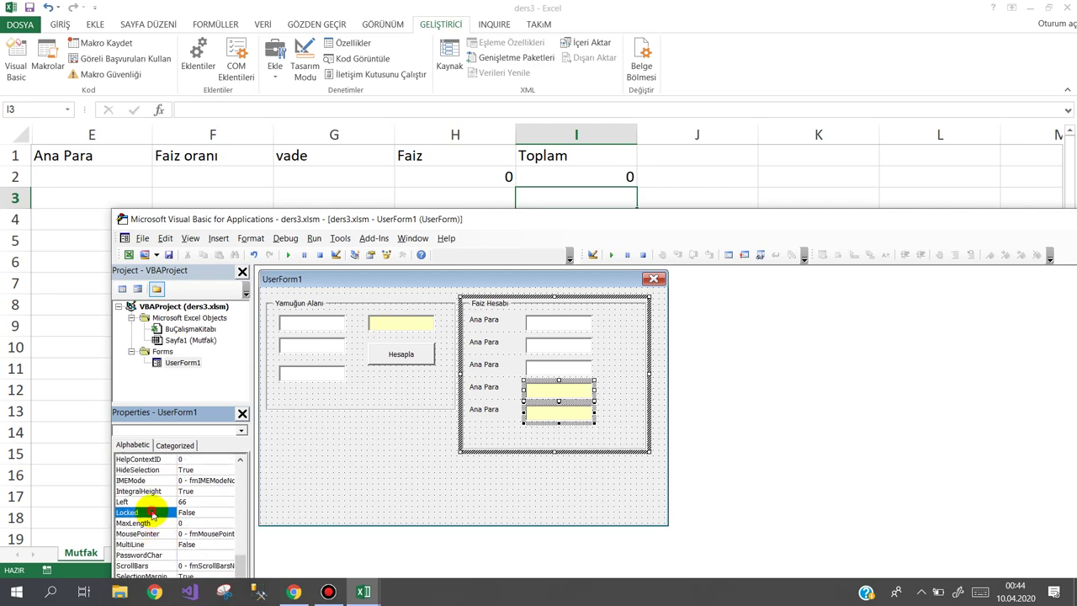
{"action": "left_click", "coordinate": [328, 591]}
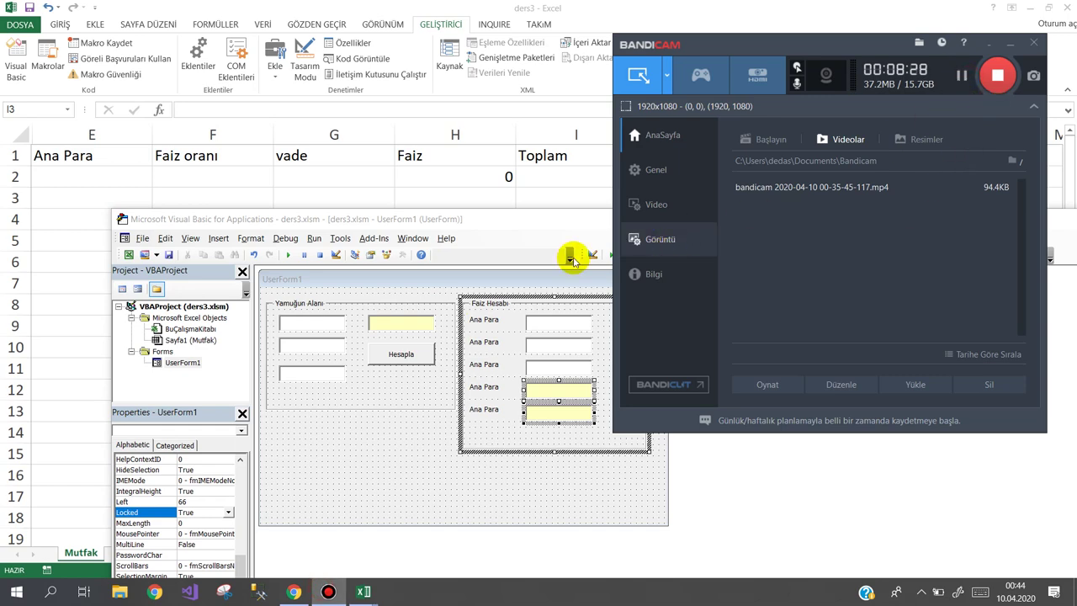
- Rename the copied Ana Para labels to Faiz oranı, Vade, Faiz and Toplam
{"action": "left_click", "coordinate": [486, 342]}
{"action": "left_click", "coordinate": [496, 342]}
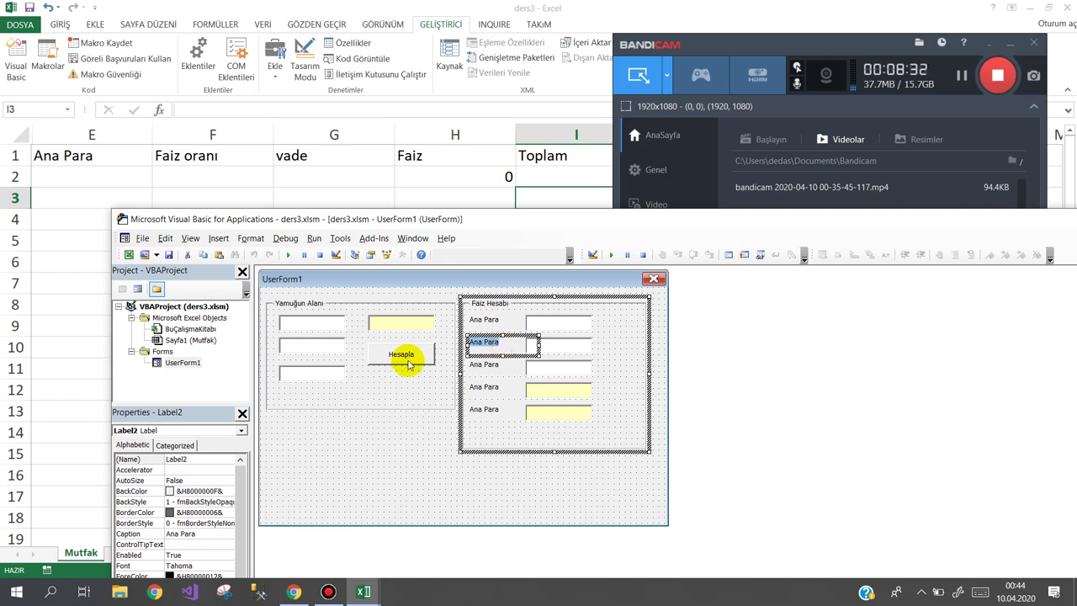
{"action": "type", "text": "Faiz"}
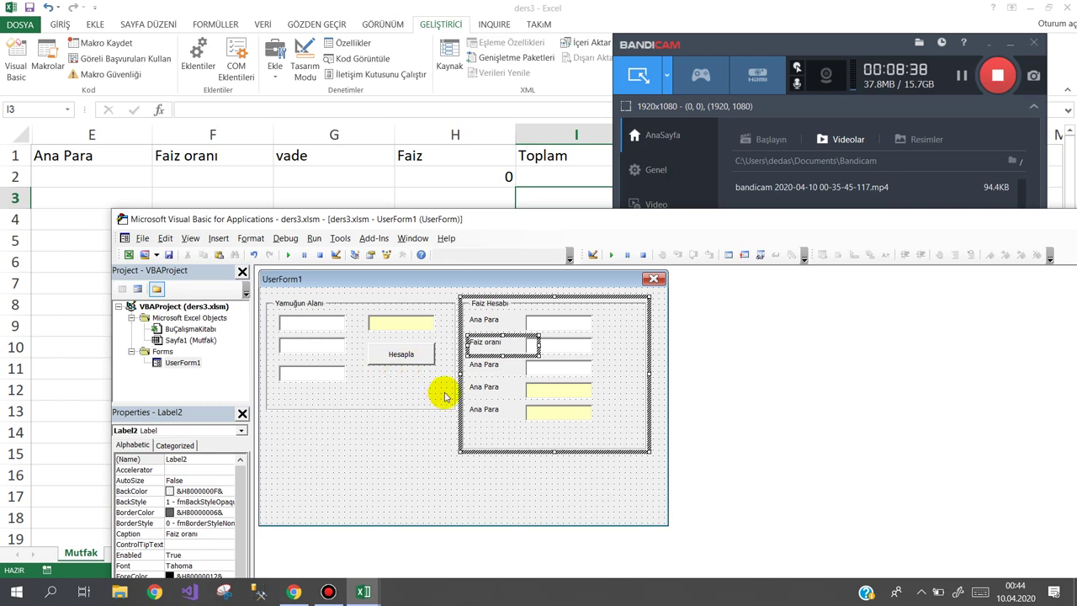
{"action": "left_click", "coordinate": [477, 368]}
{"action": "left_click", "coordinate": [510, 367]}
{"action": "left_click", "coordinate": [510, 366]}
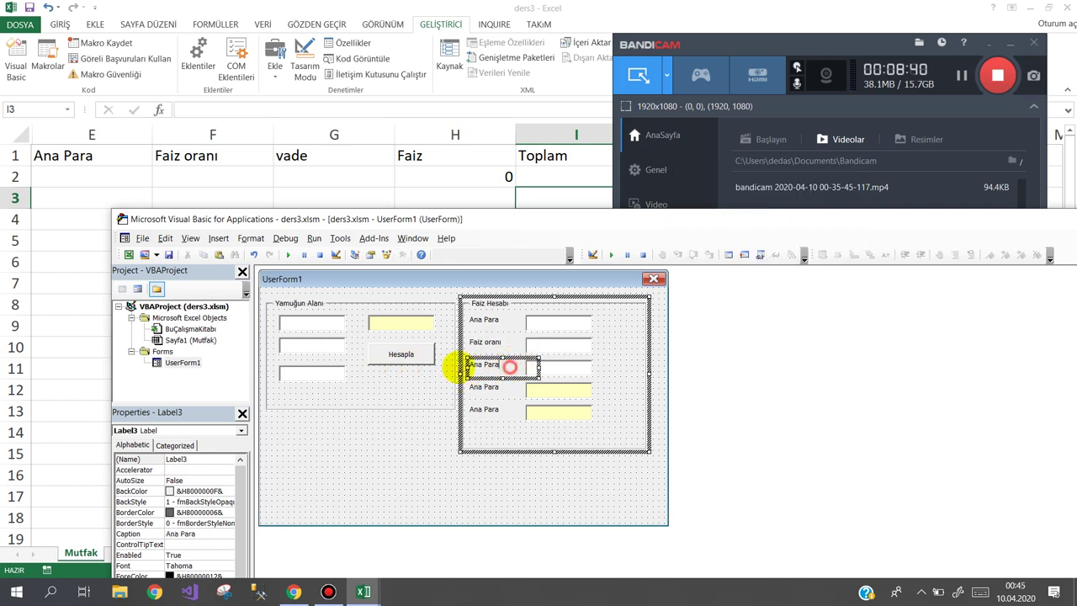
{"action": "type", "text": "Vade"}
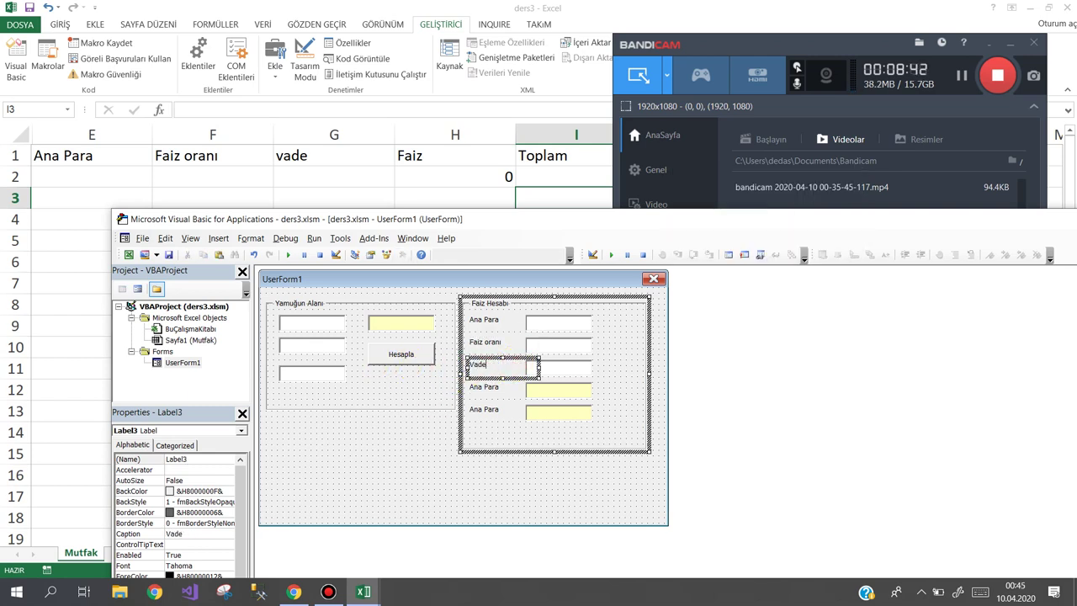
{"action": "left_click", "coordinate": [508, 389]}
{"action": "left_click", "coordinate": [513, 390]}
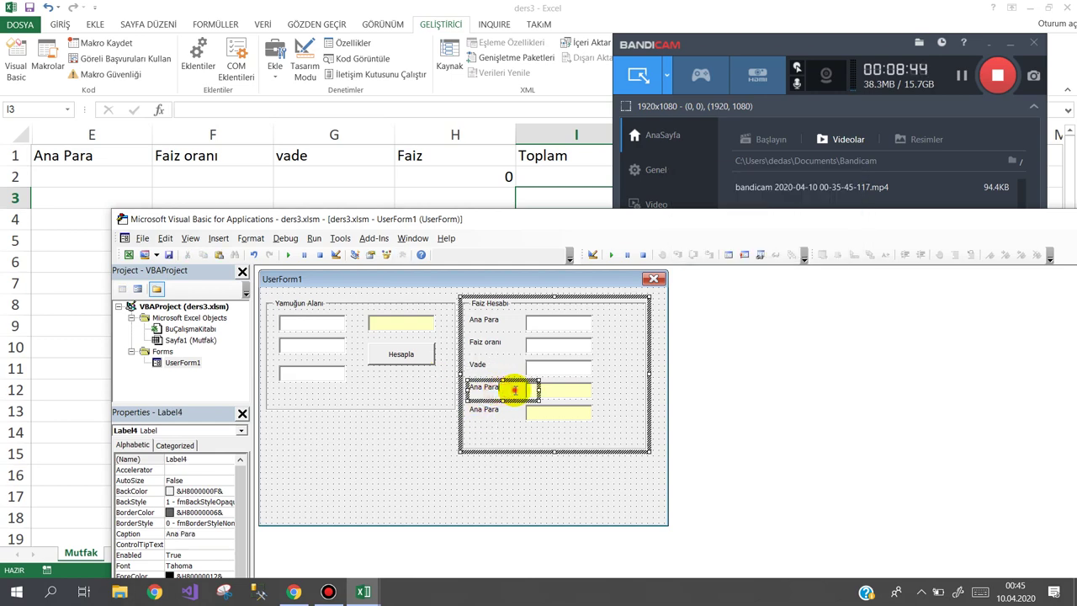
{"action": "type", "text": "Faiz"}
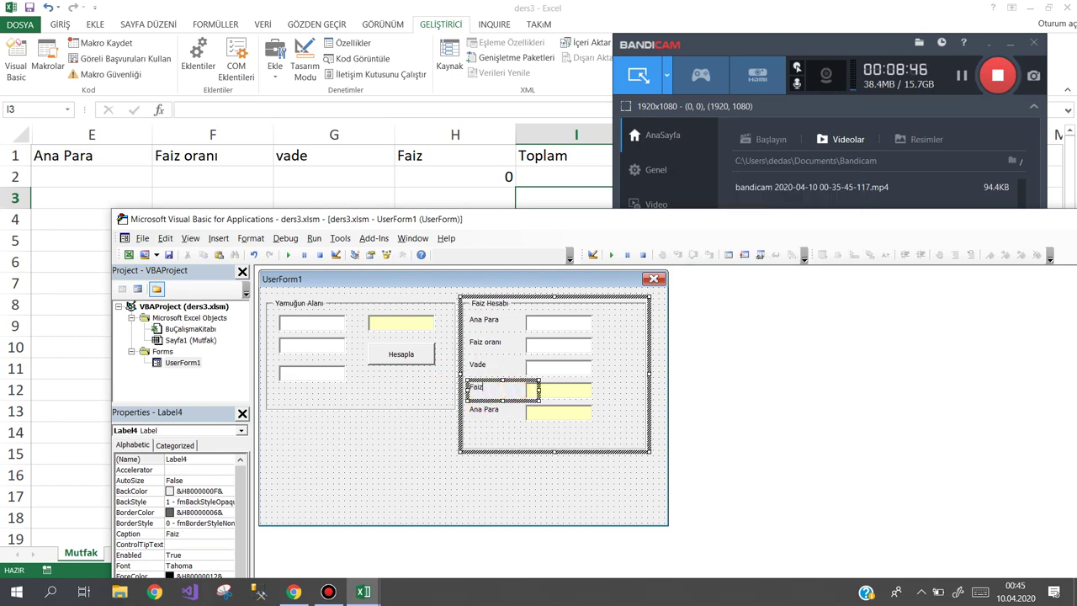
{"action": "left_click", "coordinate": [495, 413]}
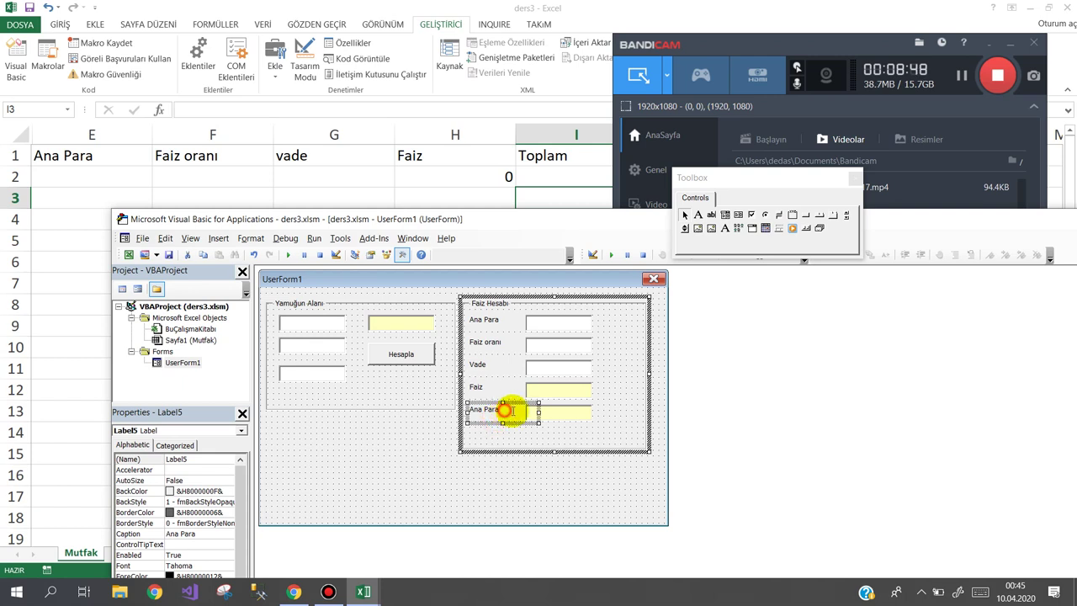
{"action": "left_click", "coordinate": [514, 411]}
{"action": "type", "text": "Toplam"}
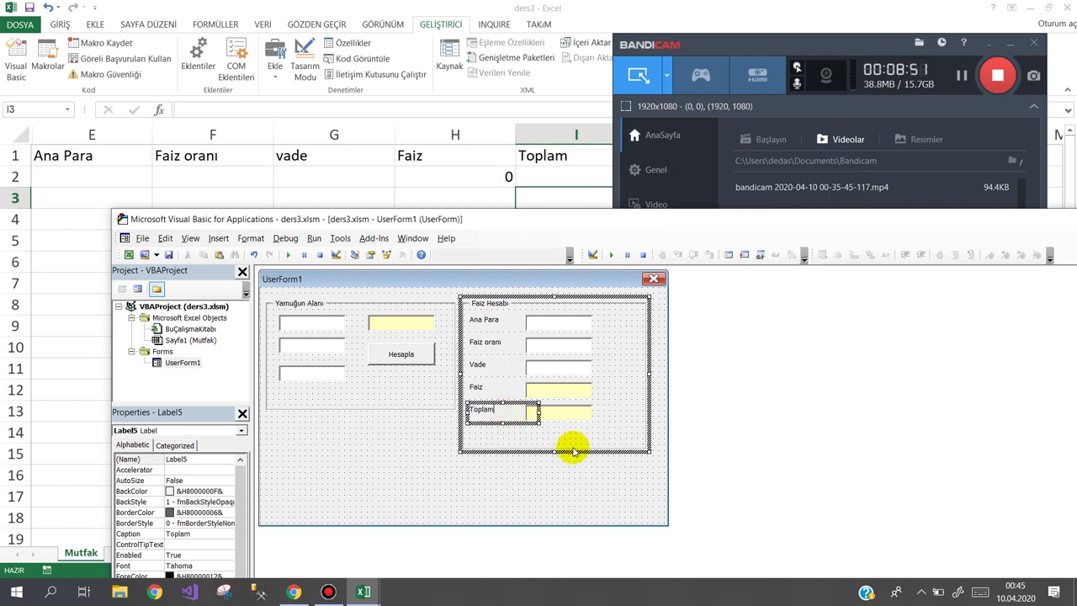
- Make the Faiz Hesabı frame taller and slightly narrower
{"action": "left_click", "coordinate": [601, 435]}
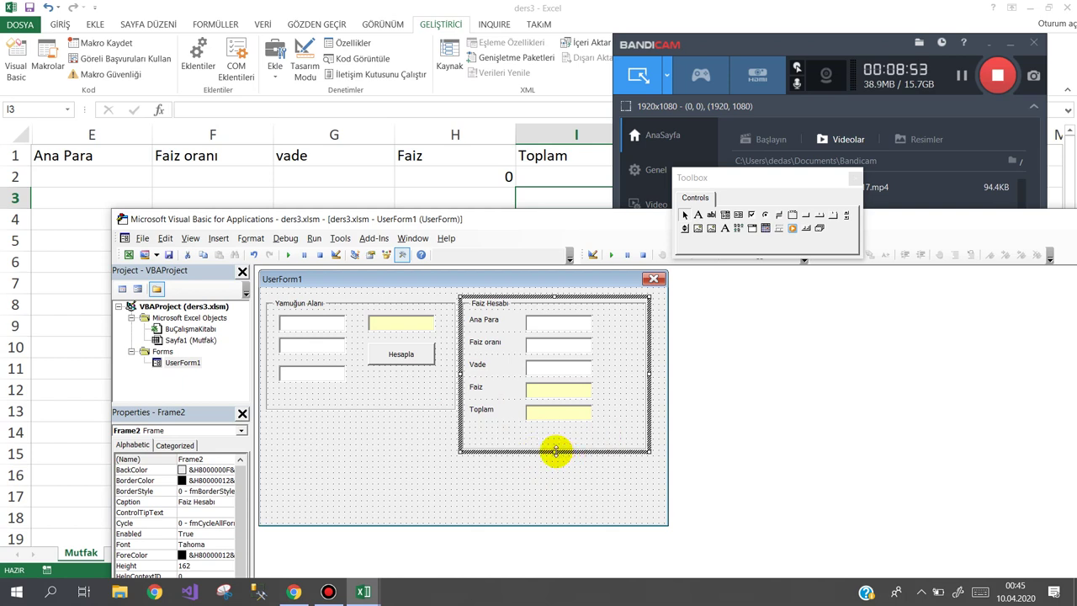
{"action": "left_click_drag", "start_coordinate": [555, 451], "coordinate": [557, 467]}
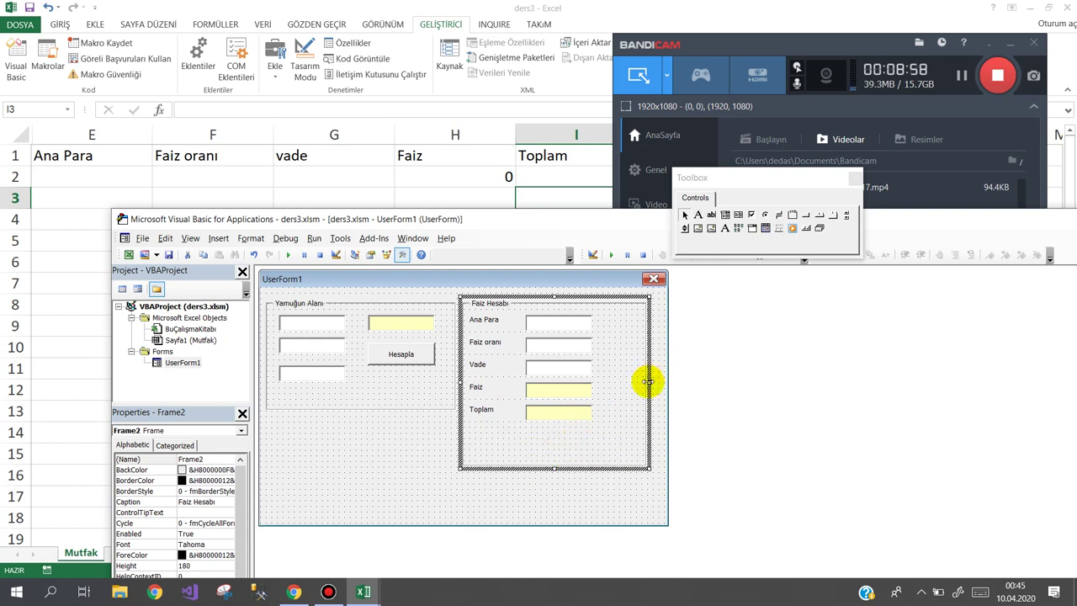
{"action": "left_click_drag", "start_coordinate": [645, 381], "coordinate": [615, 374]}
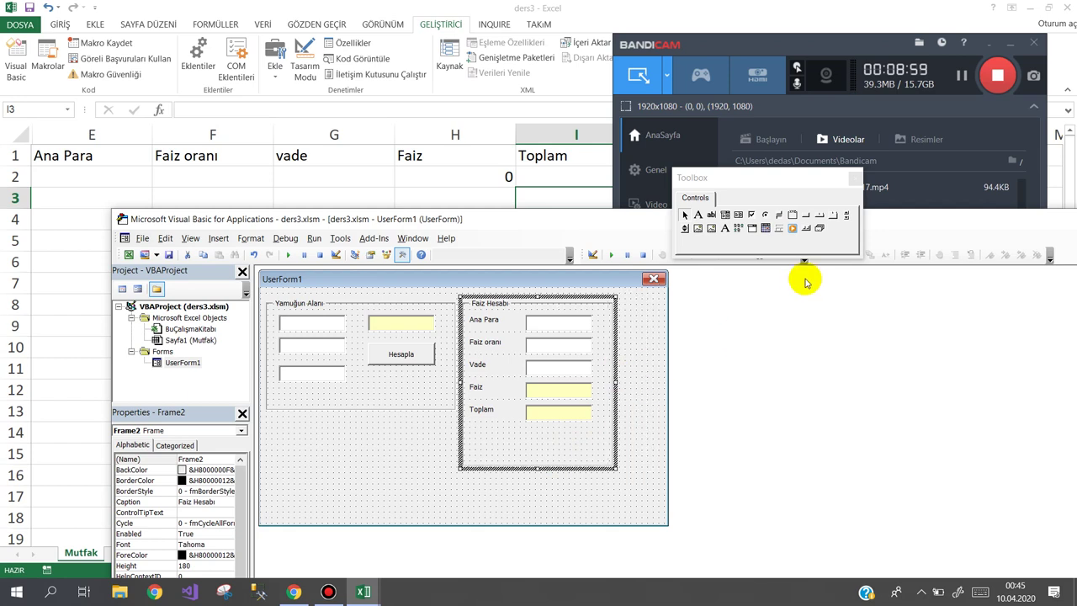
- Draw a command button below the Toplam box and caption it Hesapla
{"action": "left_click", "coordinate": [805, 214]}
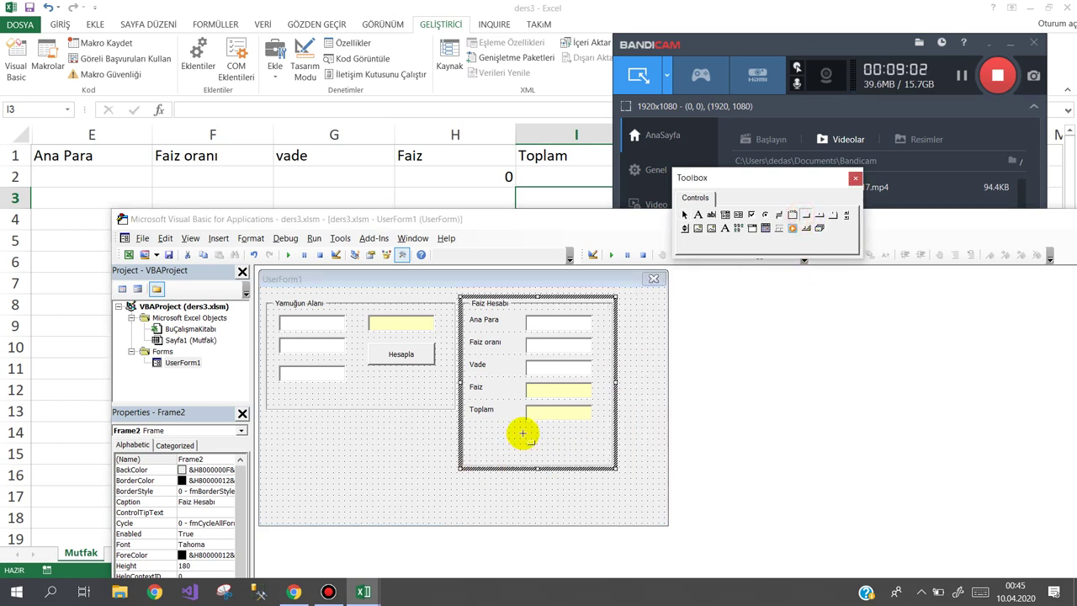
{"action": "left_click_drag", "start_coordinate": [527, 433], "coordinate": [592, 457]}
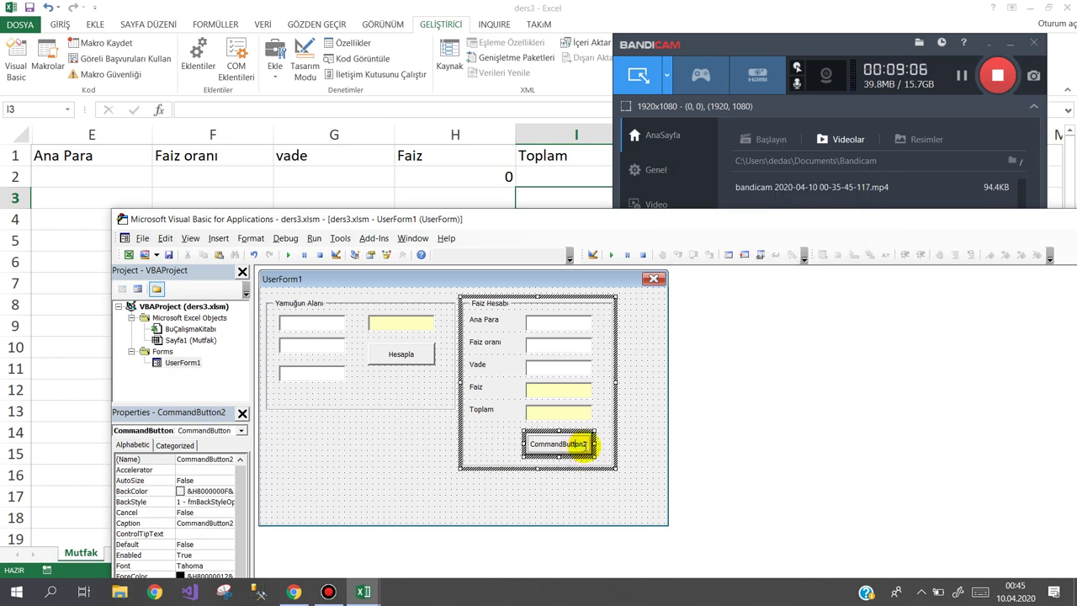
{"action": "left_click", "coordinate": [583, 445]}
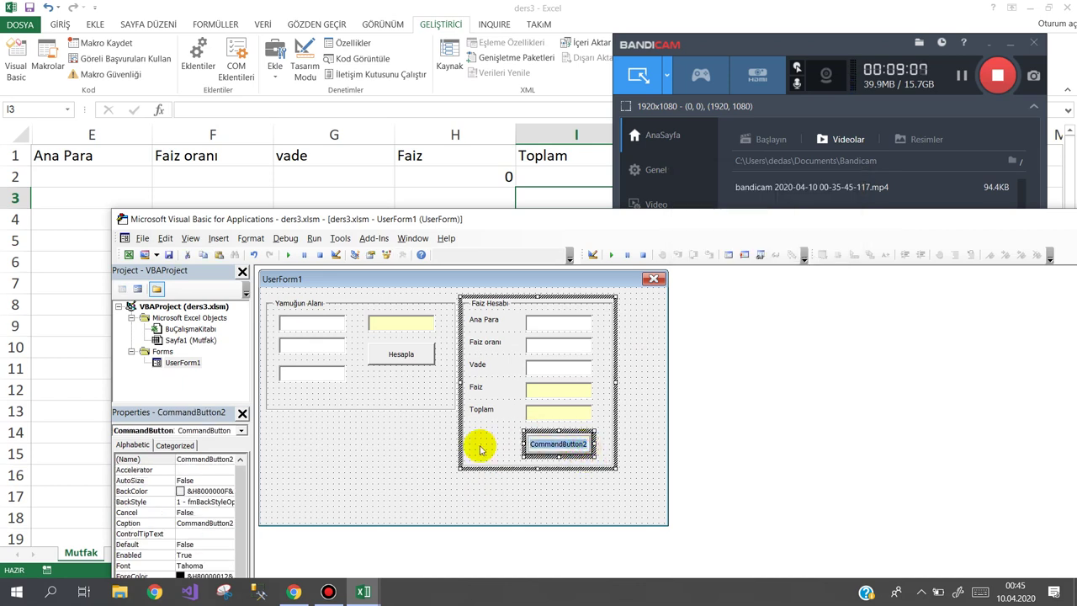
{"action": "type", "text": "Hesapla"}
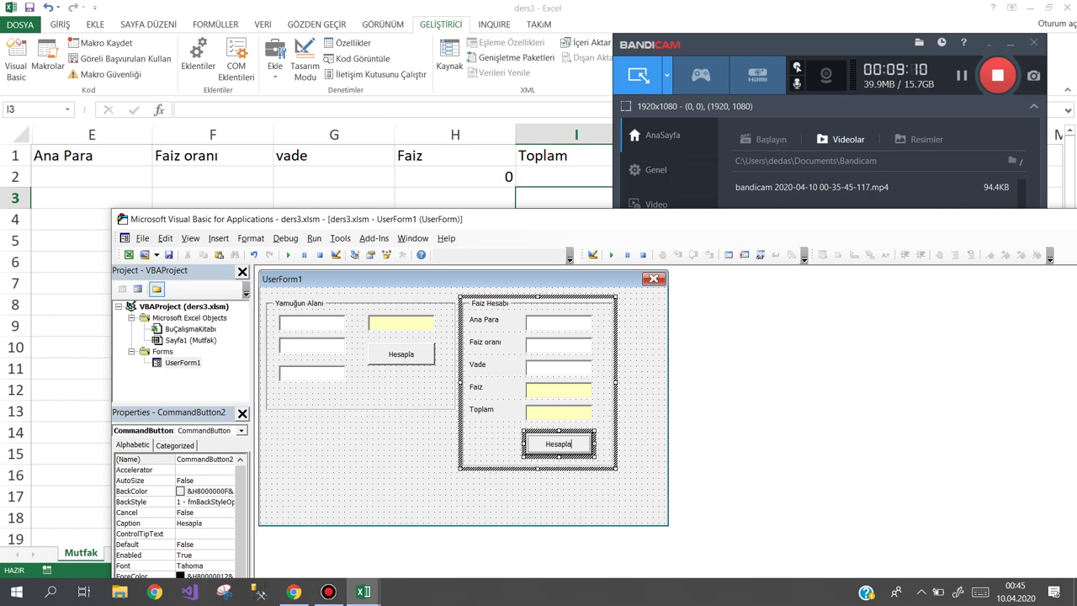
{"action": "left_click", "coordinate": [564, 322]}
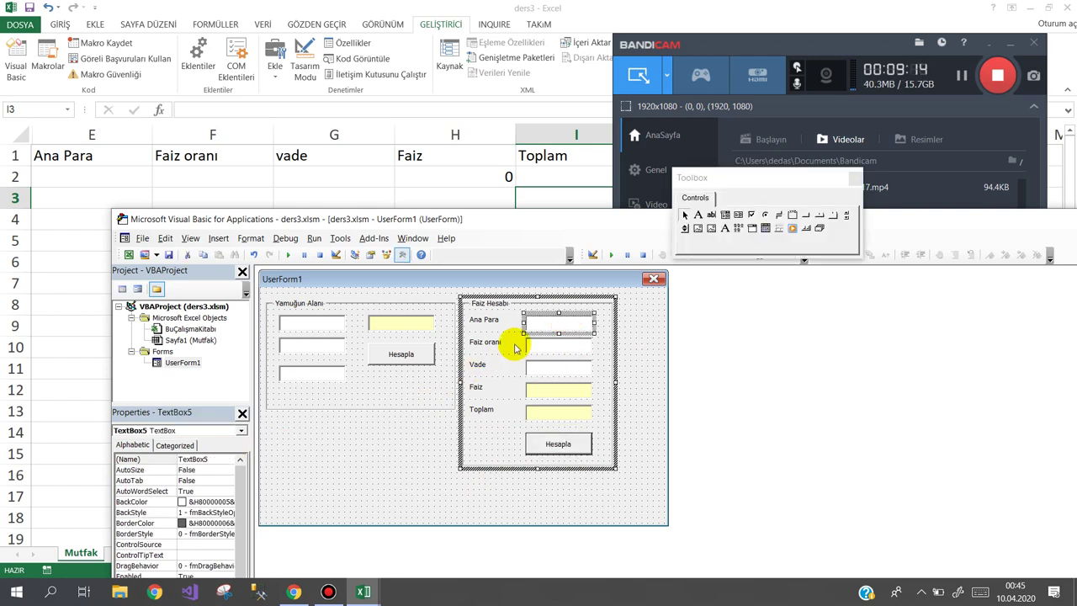
{"action": "left_click", "coordinate": [555, 348]}
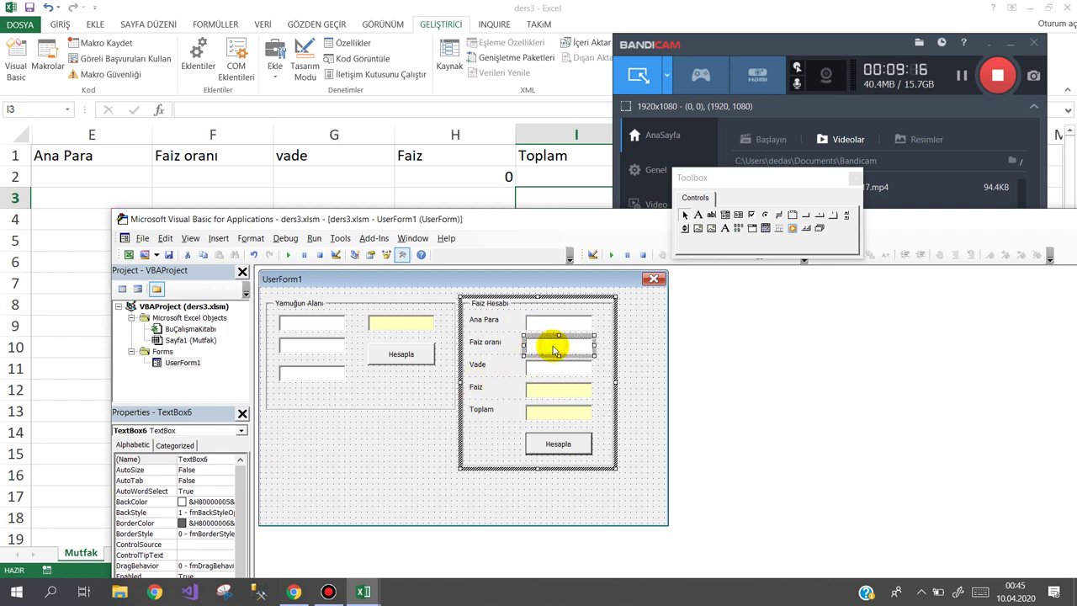
{"action": "left_click", "coordinate": [554, 368]}
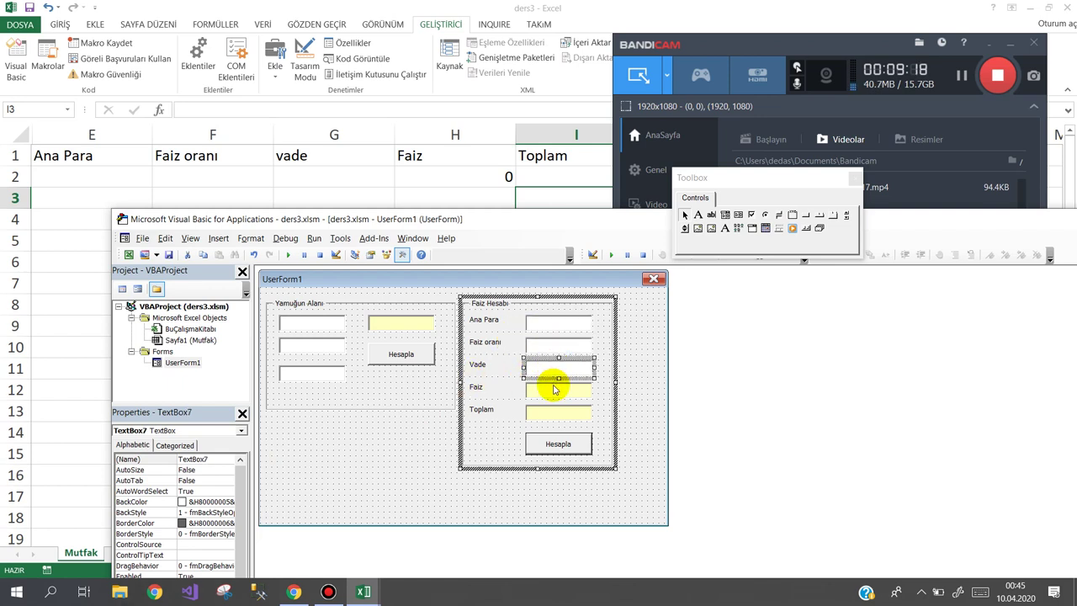
{"action": "left_click_drag", "start_coordinate": [599, 310], "coordinate": [567, 376]}
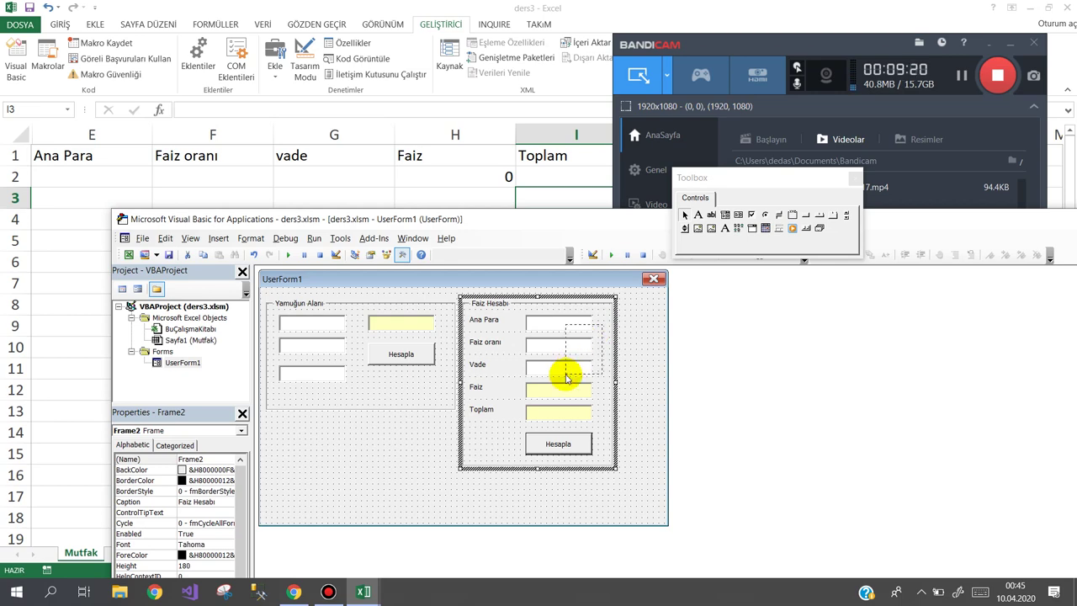
{"action": "left_click", "coordinate": [121, 175]}
{"action": "left_click", "coordinate": [185, 174]}
{"action": "left_click", "coordinate": [286, 175]}
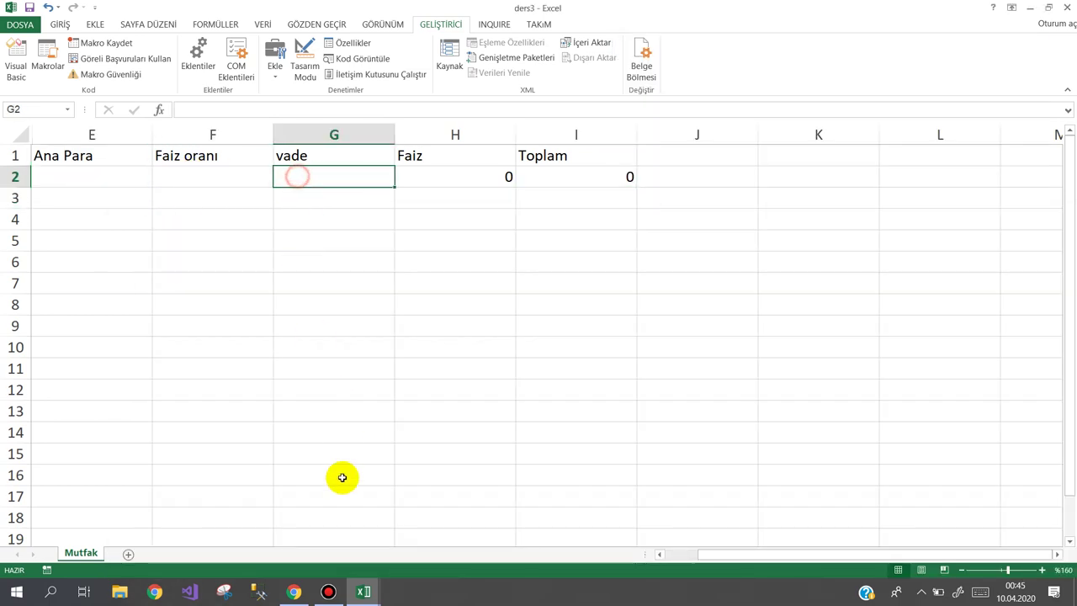
{"action": "left_click_drag", "start_coordinate": [462, 178], "coordinate": [544, 178]}
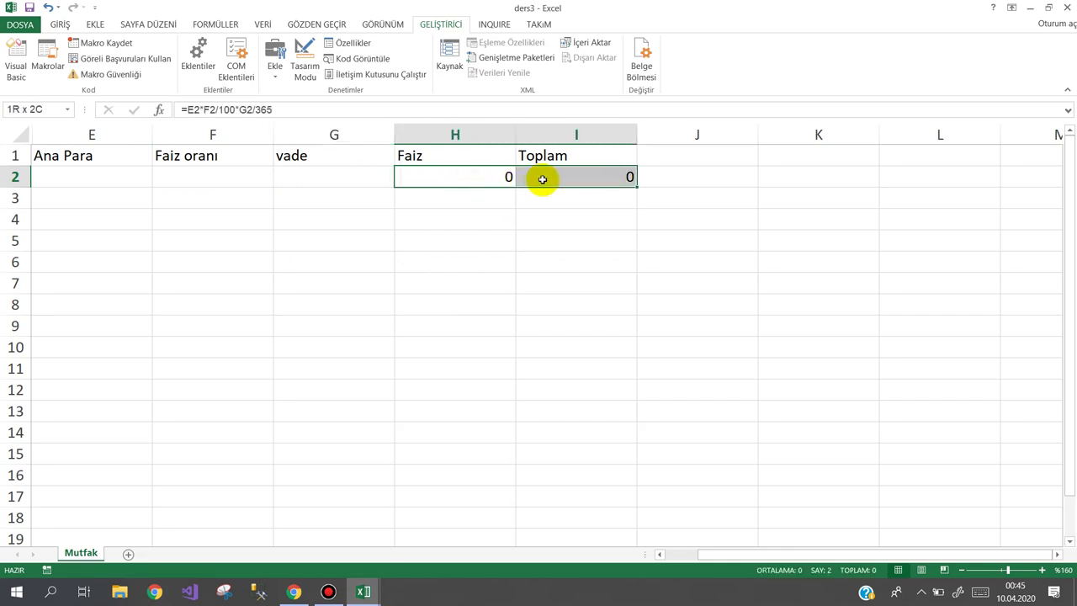
{"action": "left_click", "coordinate": [363, 591]}
{"action": "left_click", "coordinate": [421, 512]}
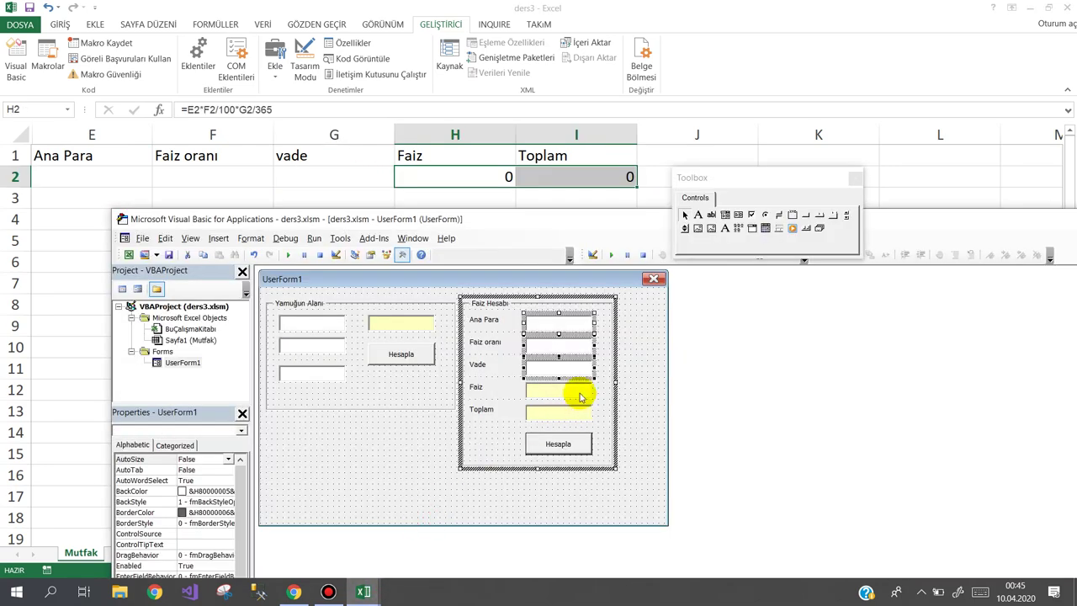
{"action": "left_click", "coordinate": [558, 411]}
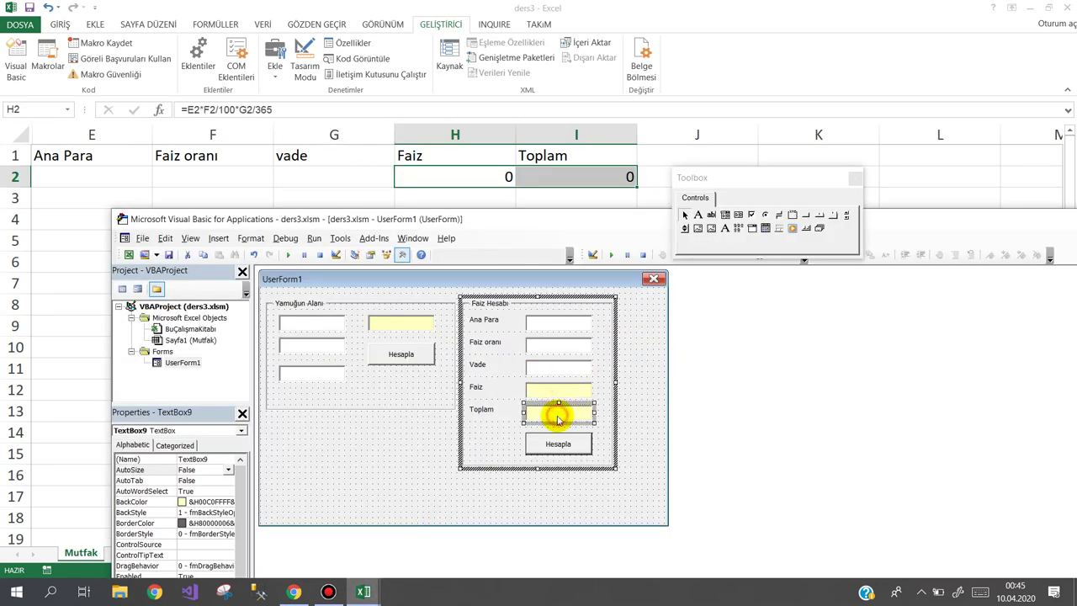
- In the Hesapla button's click code, add a line writing TextBox5 into Mutfak E2
{"action": "double_click", "coordinate": [562, 452]}
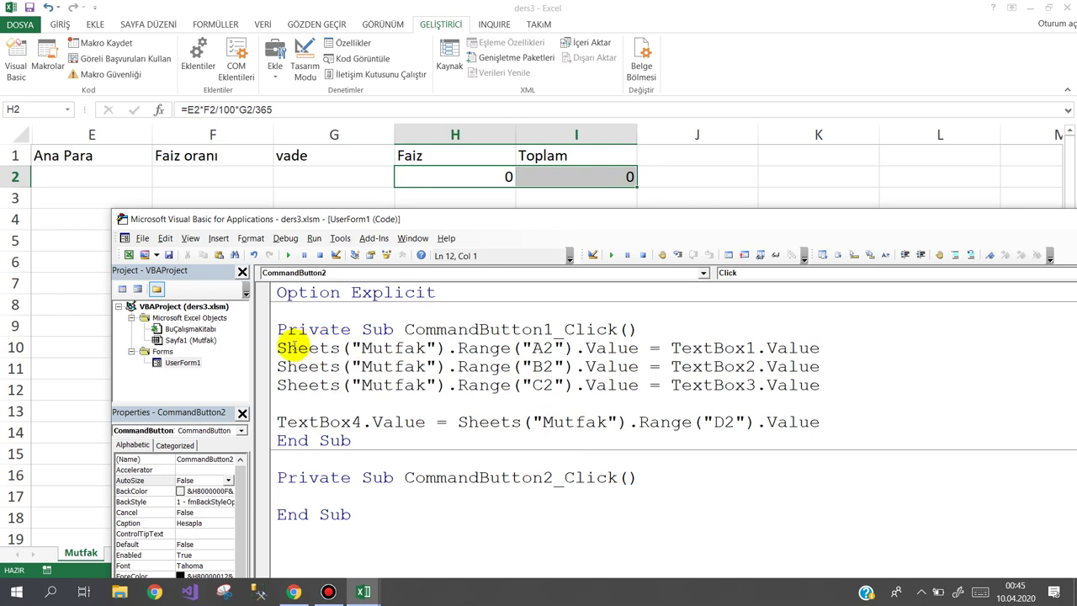
{"action": "left_click_drag", "start_coordinate": [277, 348], "coordinate": [840, 349]}
{"action": "key", "text": "ctrl+c"}
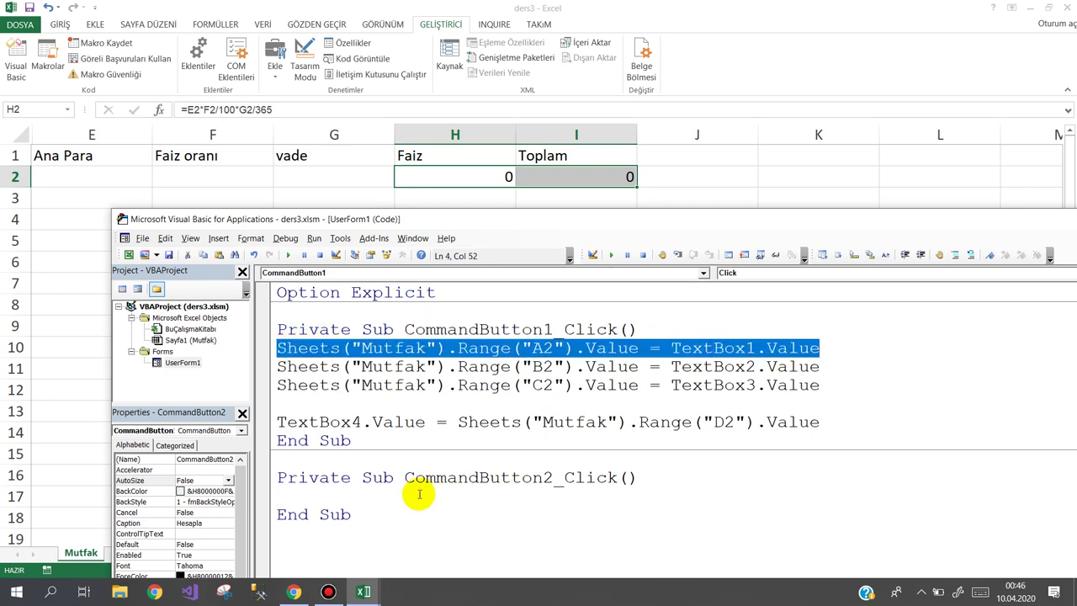
{"action": "left_click", "coordinate": [310, 492]}
{"action": "type", "text": "Sheets(\"Mutfak\").Range(\"A2\").Value = TextBox1.Value"}
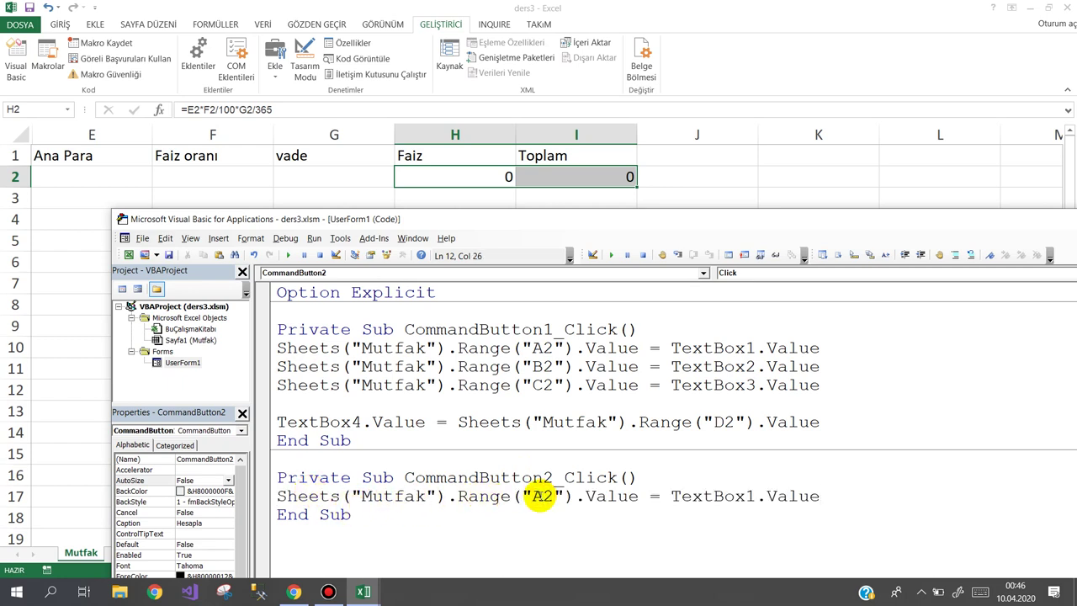
{"action": "left_click_drag", "start_coordinate": [540, 497], "coordinate": [534, 498]}
{"action": "type", "text": "E"}
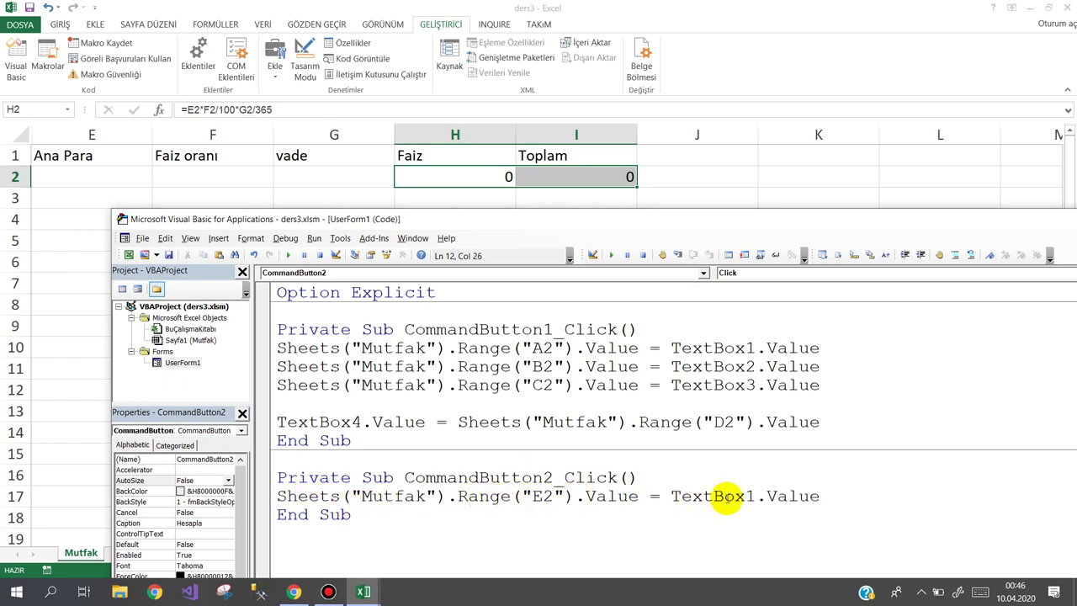
{"action": "left_click_drag", "start_coordinate": [745, 496], "coordinate": [754, 496]}
{"action": "type", "text": "5"}
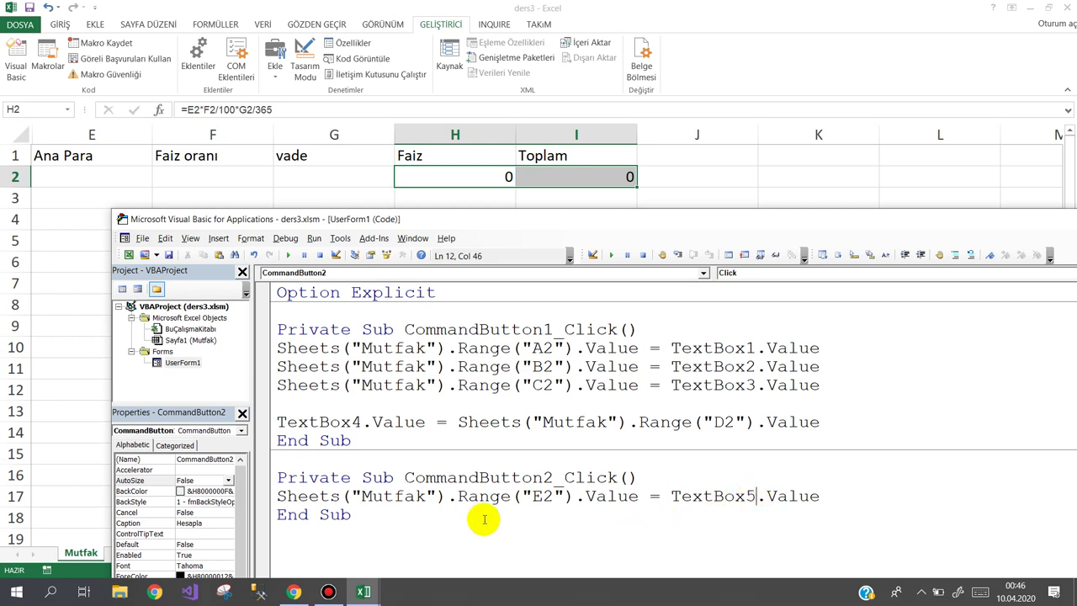
{"action": "left_click", "coordinate": [858, 497]}
{"action": "key", "text": "Return"}
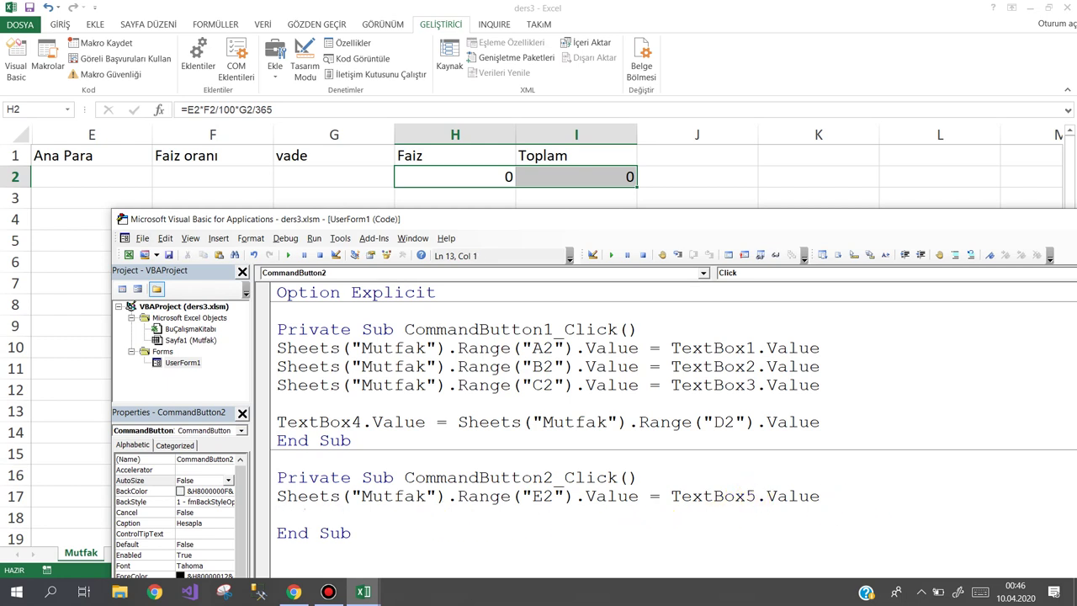
- Add lines writing TextBox6 into F2 and TextBox7 into G2
{"action": "key", "text": "ctrl+v"}
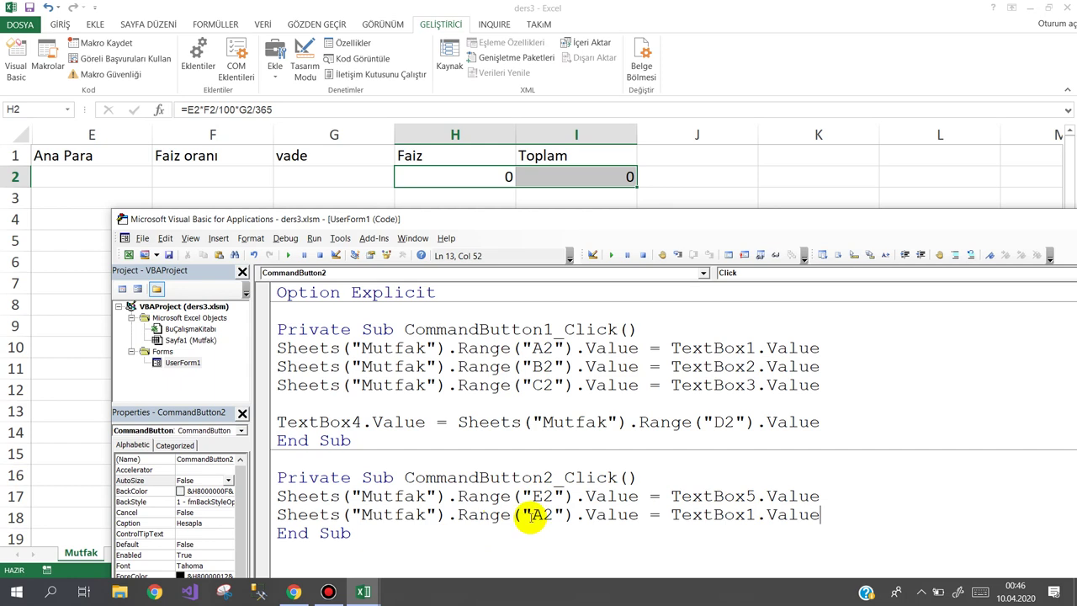
{"action": "left_click_drag", "start_coordinate": [529, 517], "coordinate": [541, 516]}
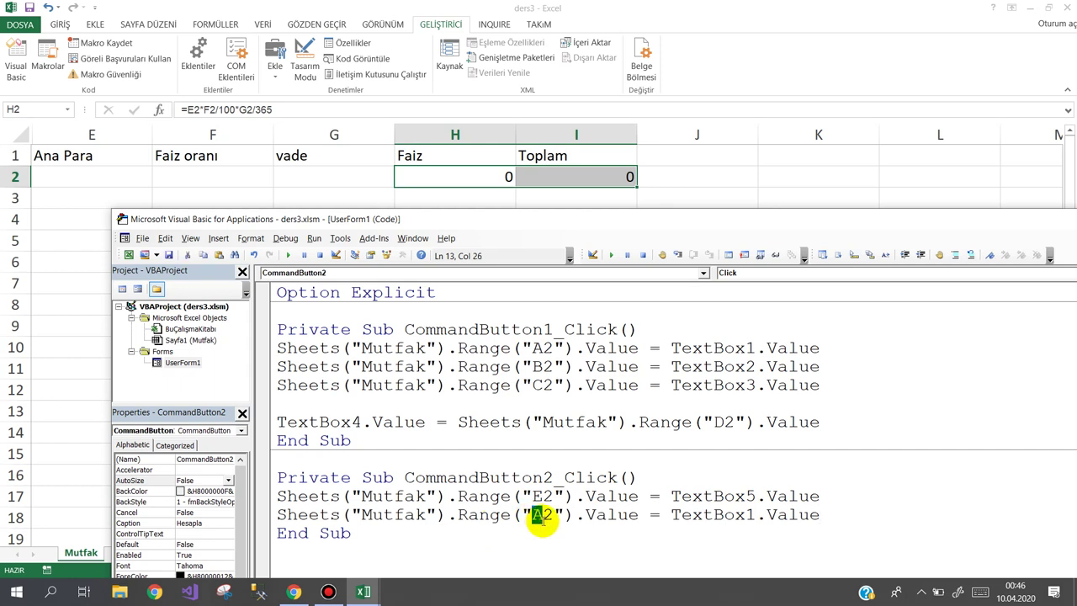
{"action": "type", "text": "F"}
{"action": "left_click_drag", "start_coordinate": [744, 515], "coordinate": [754, 515]}
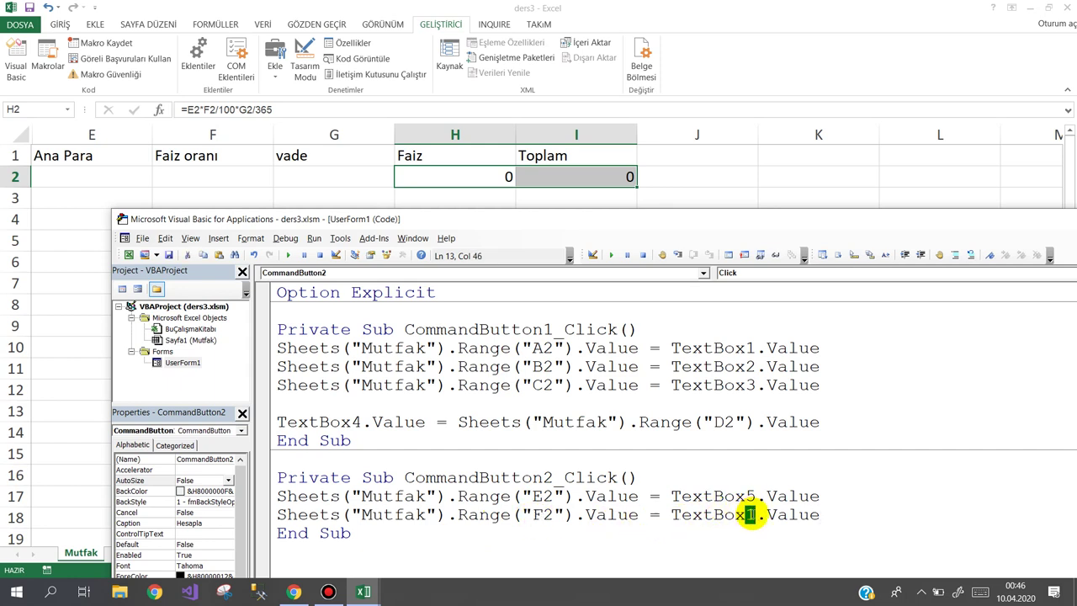
{"action": "type", "text": "6"}
{"action": "left_click", "coordinate": [841, 514]}
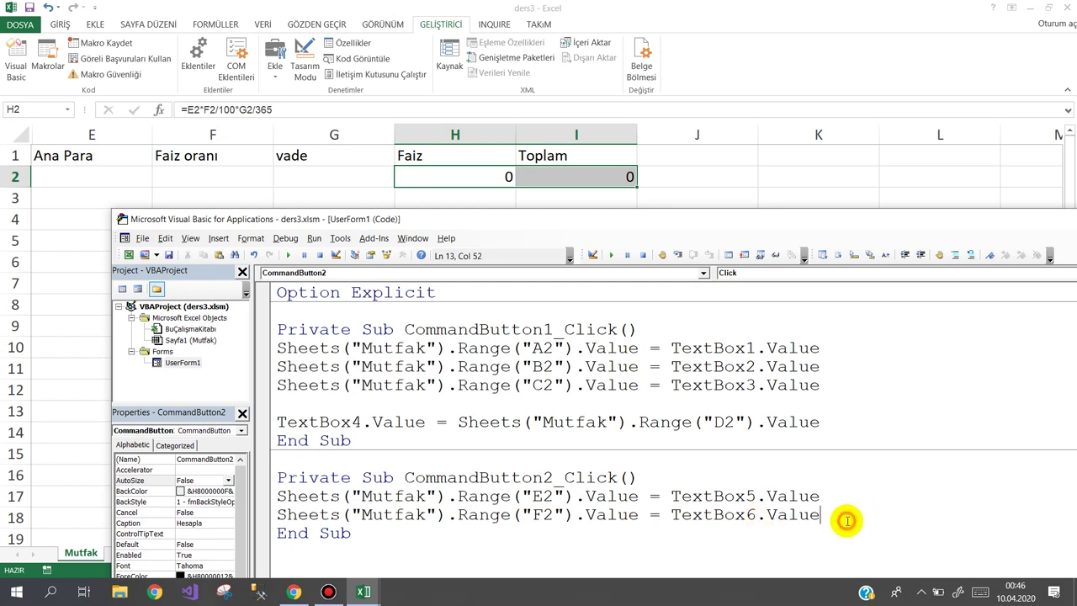
{"action": "key", "text": "Return"}
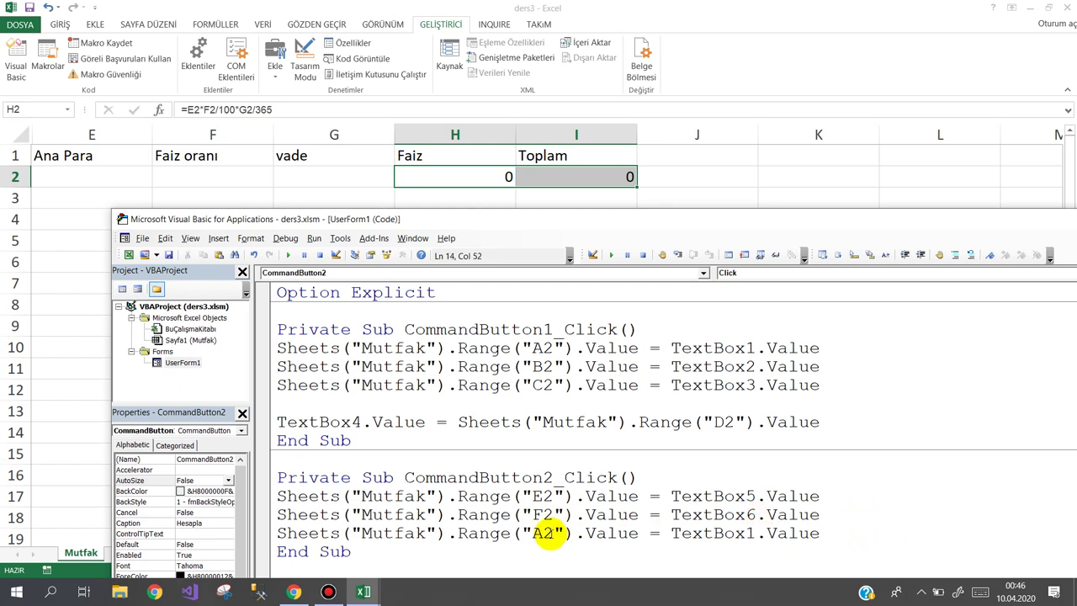
{"action": "left_click", "coordinate": [536, 534]}
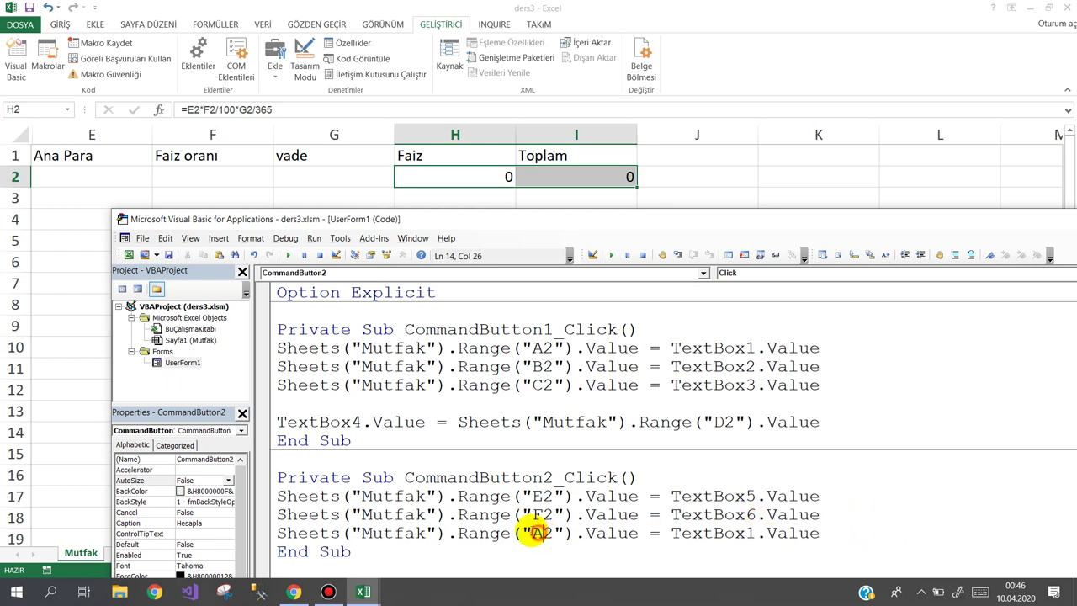
{"action": "type", "text": "G"}
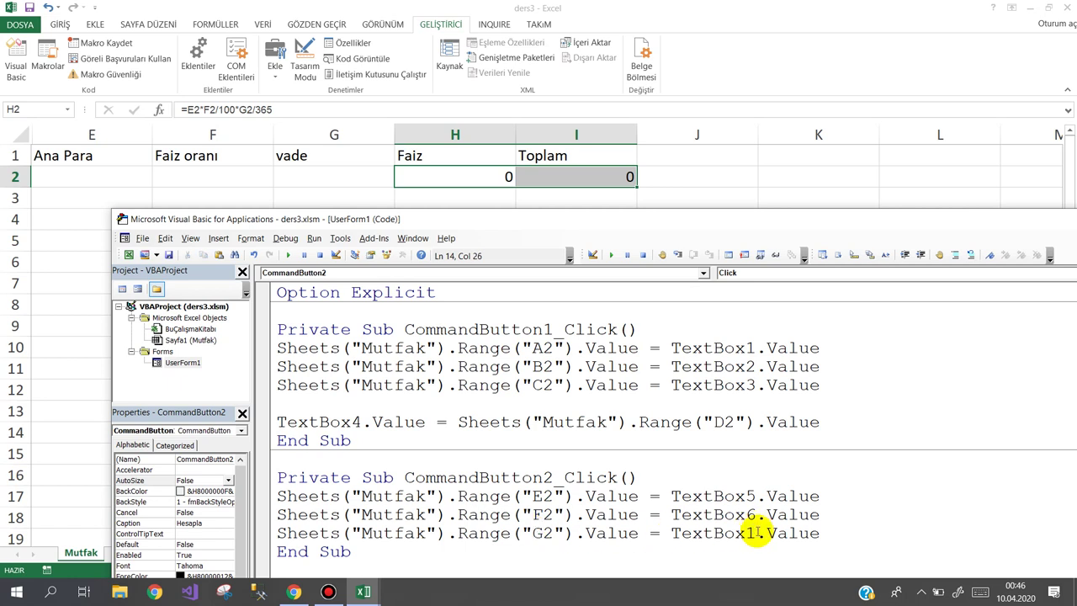
{"action": "left_click_drag", "start_coordinate": [755, 532], "coordinate": [744, 533]}
{"action": "type", "text": "7"}
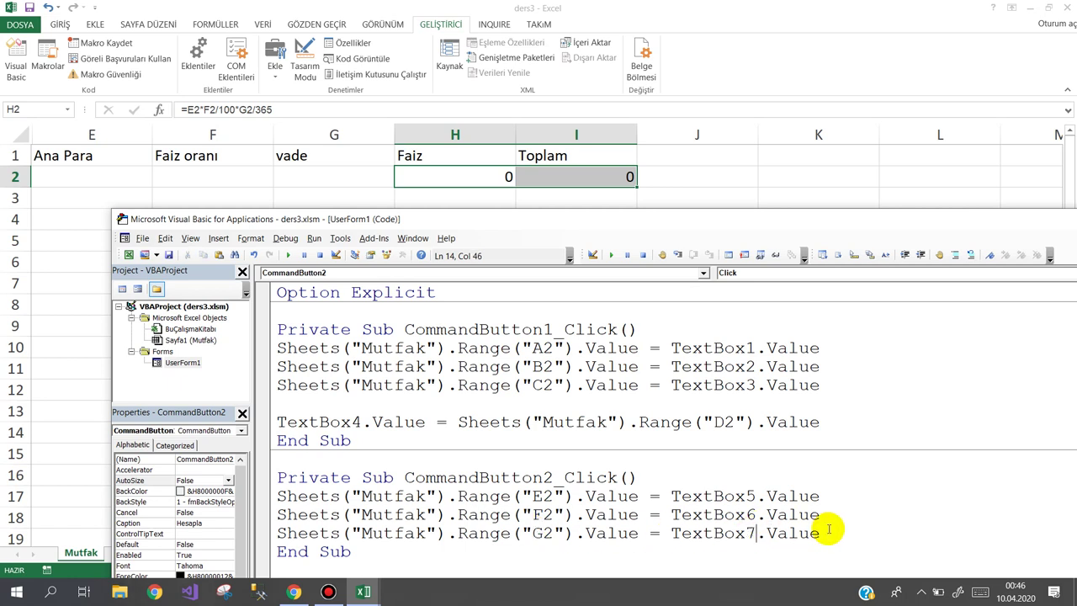
{"action": "key", "text": "Return"}
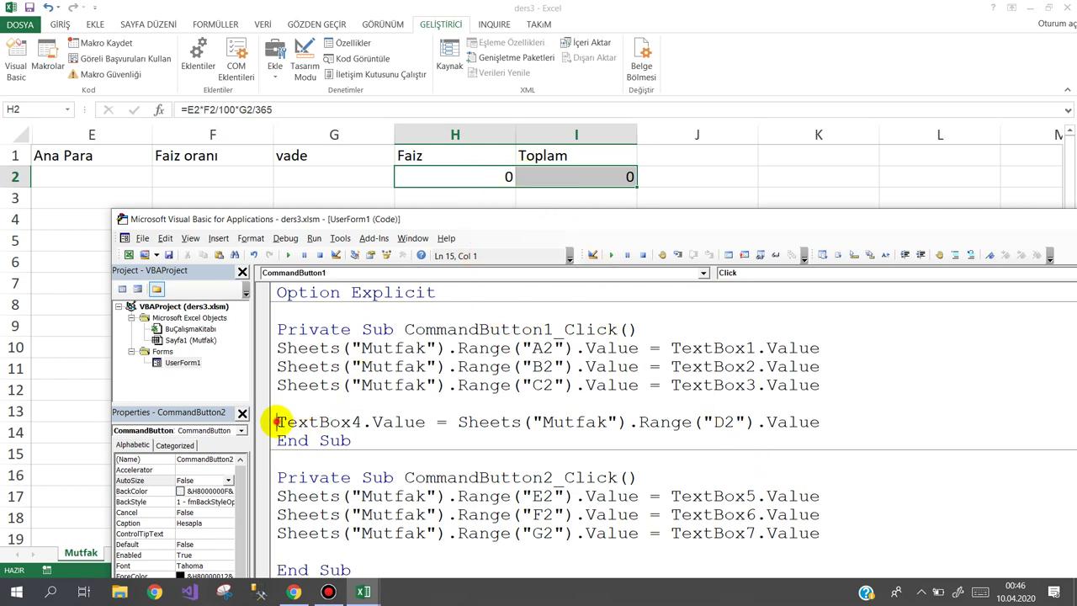
- Copy the TextBox4 line into CommandButton2_Click as TextBox8 reading from Mutfak H2
{"action": "left_click_drag", "start_coordinate": [277, 422], "coordinate": [843, 425]}
{"action": "key", "text": "ctrl+c"}
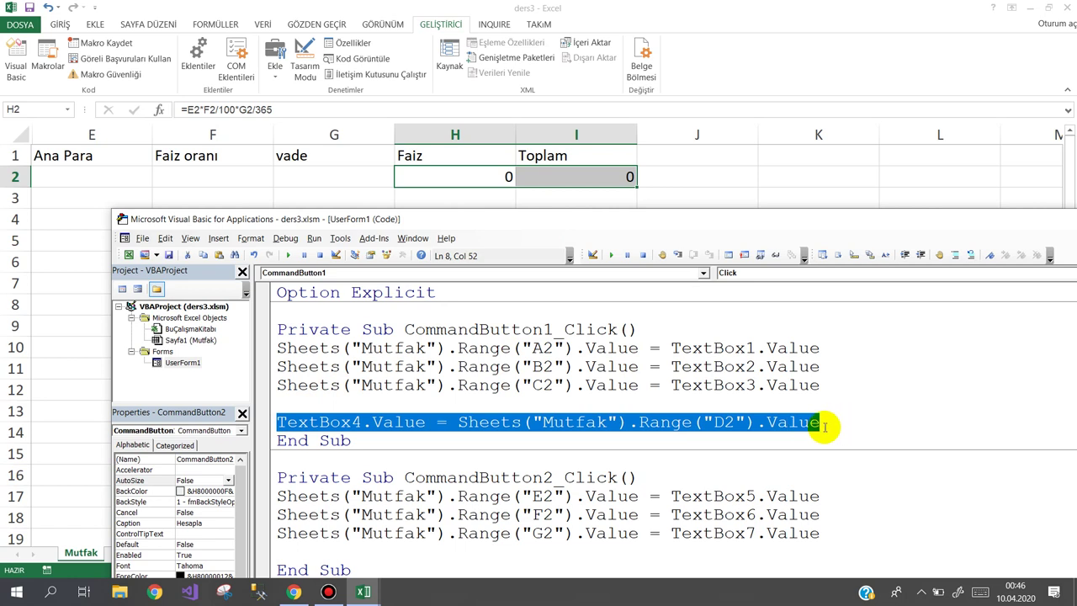
{"action": "left_click", "coordinate": [283, 551]}
{"action": "key", "text": "ctrl+v"}
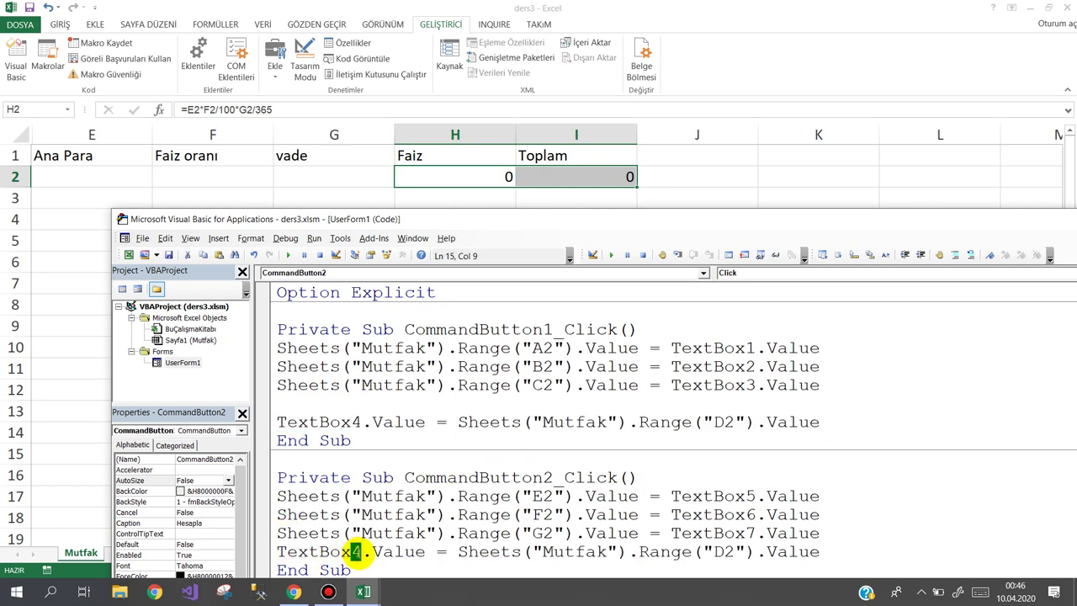
{"action": "type", "text": "8"}
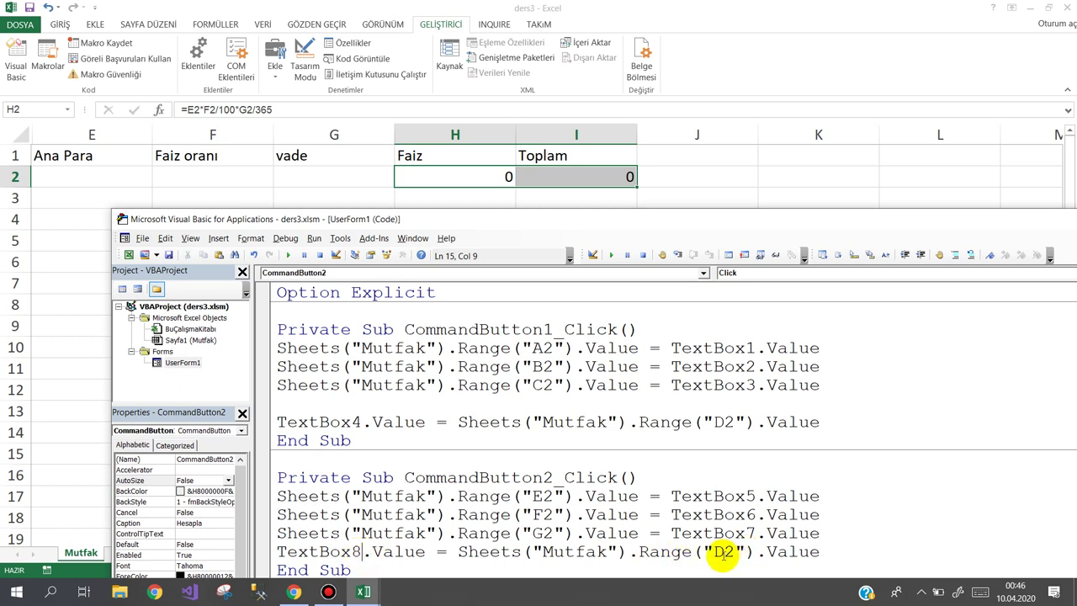
{"action": "left_click_drag", "start_coordinate": [721, 552], "coordinate": [714, 554]}
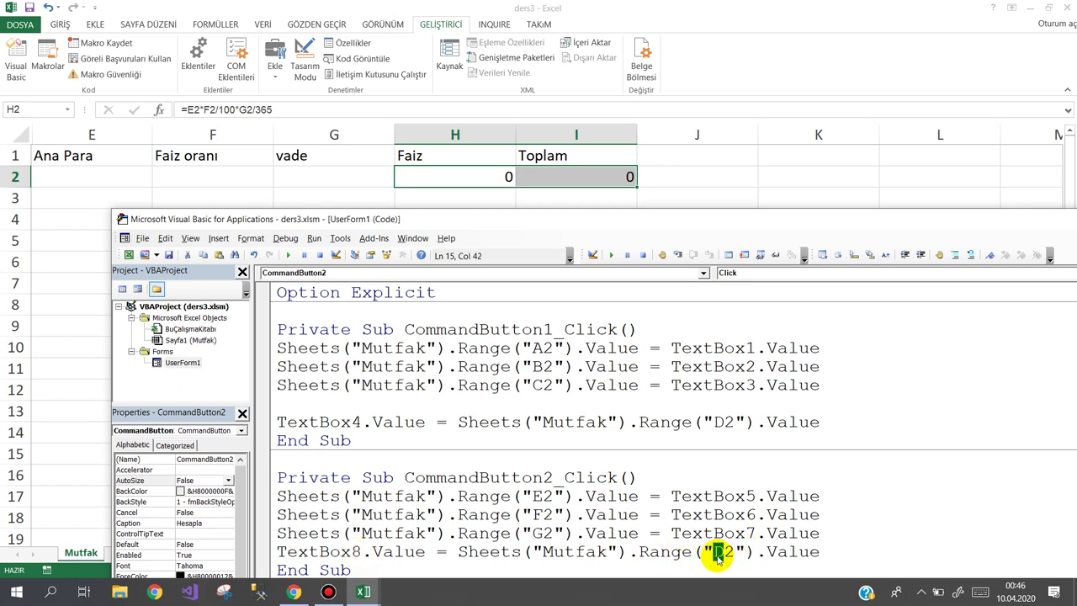
{"action": "type", "text": "H"}
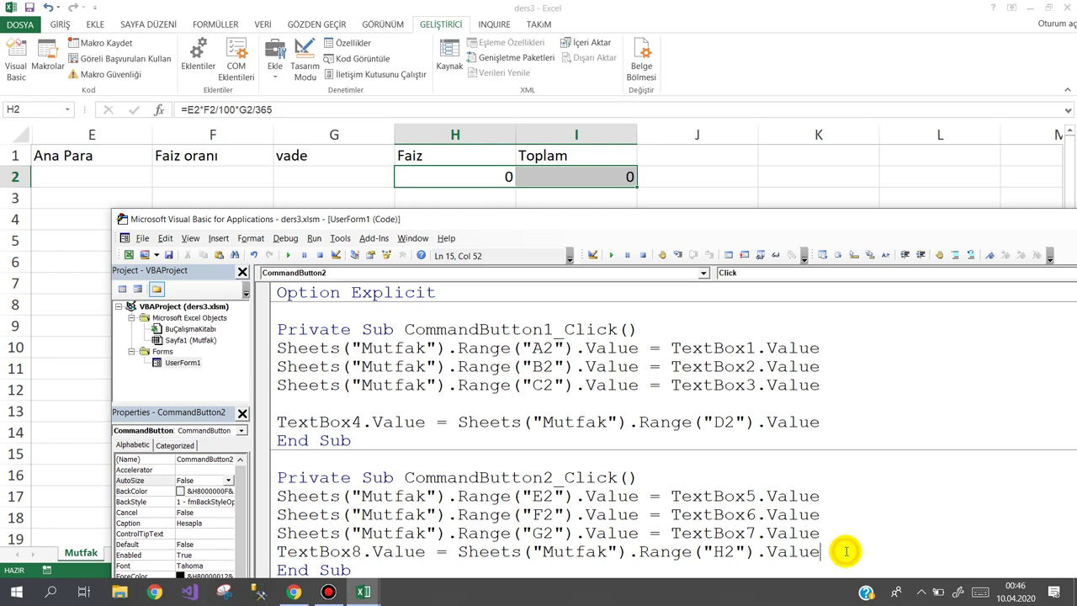
{"action": "key", "text": "Return"}
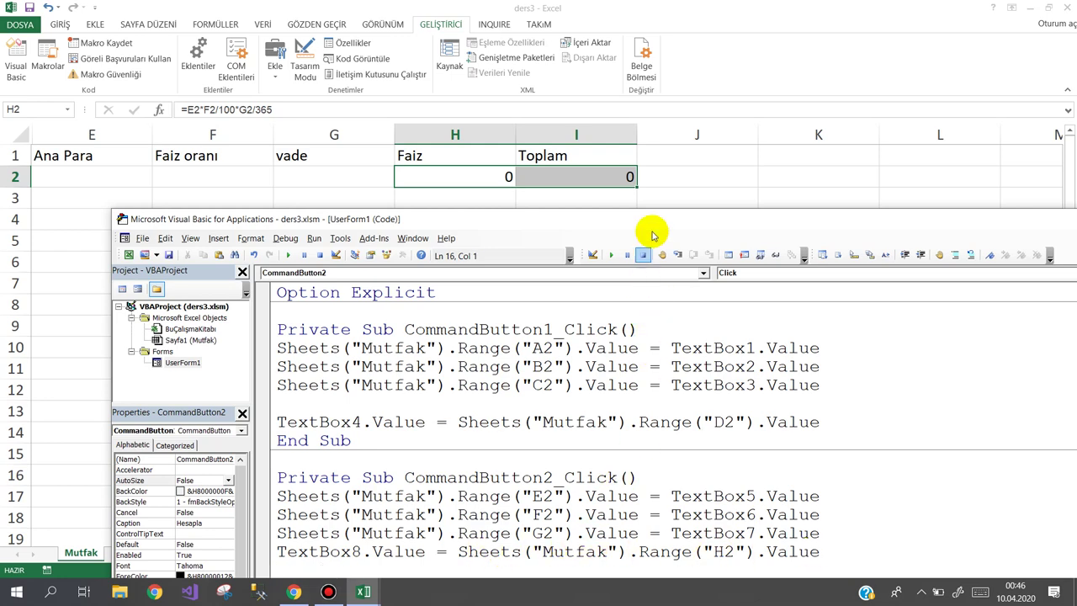
- Paste another copy of the line and change it to TextBox9
{"action": "left_click_drag", "start_coordinate": [654, 219], "coordinate": [659, 196]}
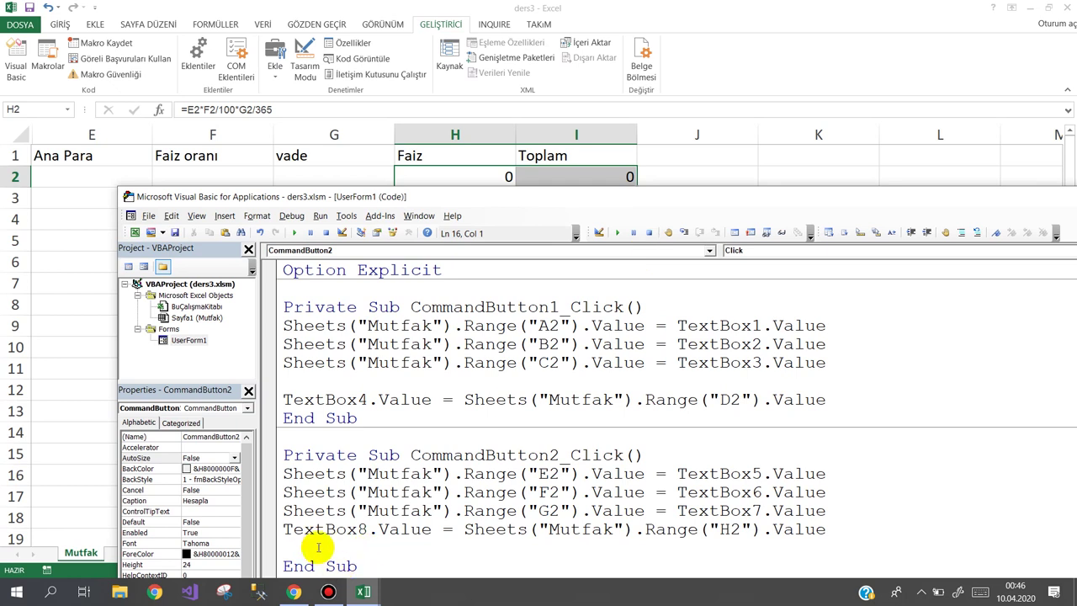
{"action": "key", "text": "ctrl+v"}
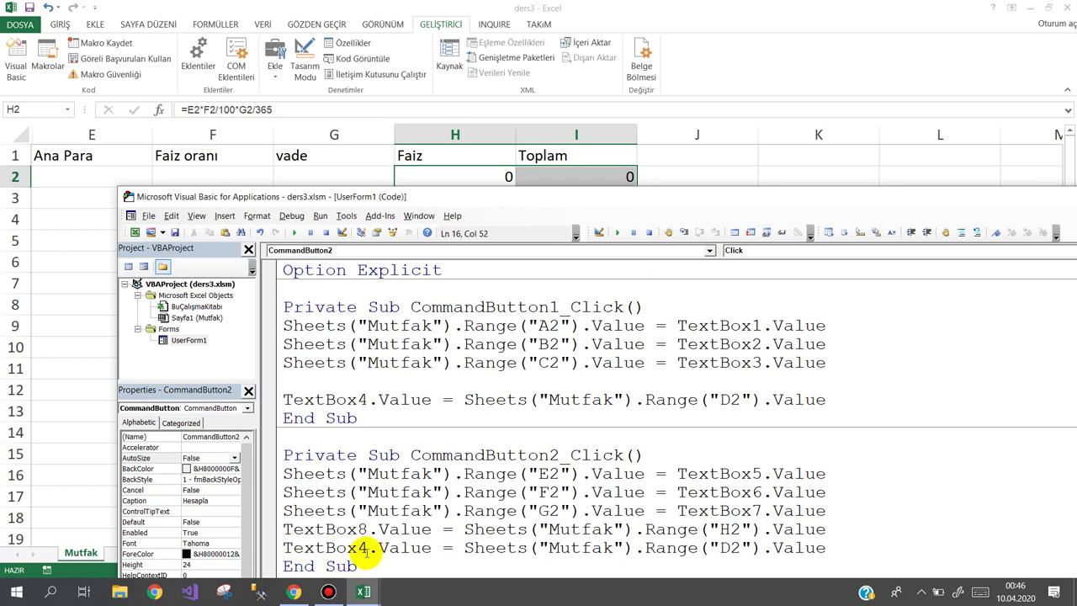
{"action": "left_click_drag", "start_coordinate": [369, 548], "coordinate": [360, 548]}
{"action": "type", "text": "9"}
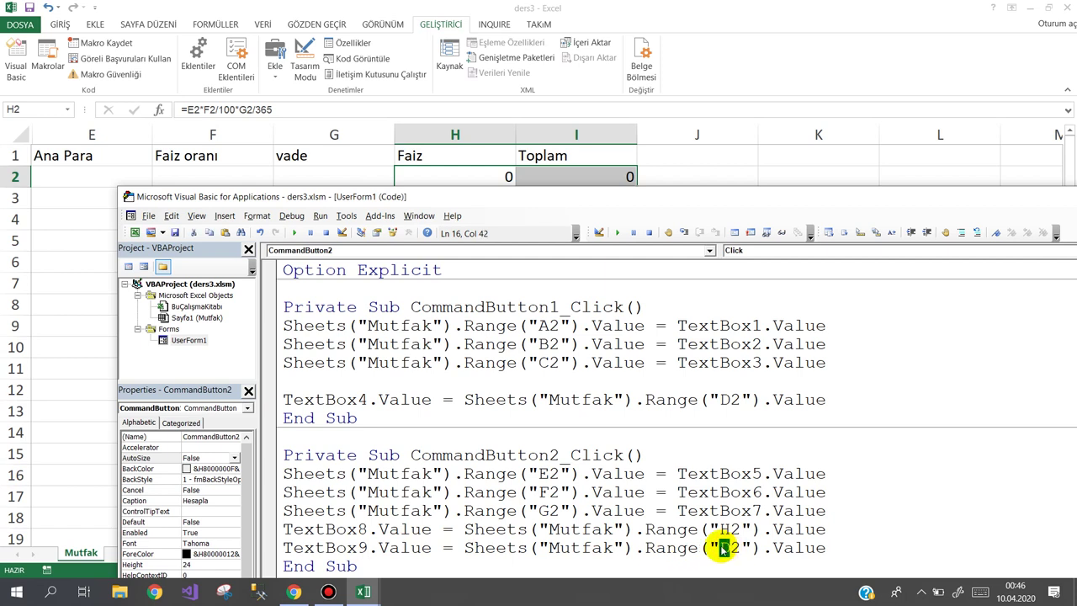
- Hide columns E through I on the Mutfak sheet with Gizle
{"action": "left_click", "coordinate": [78, 299]}
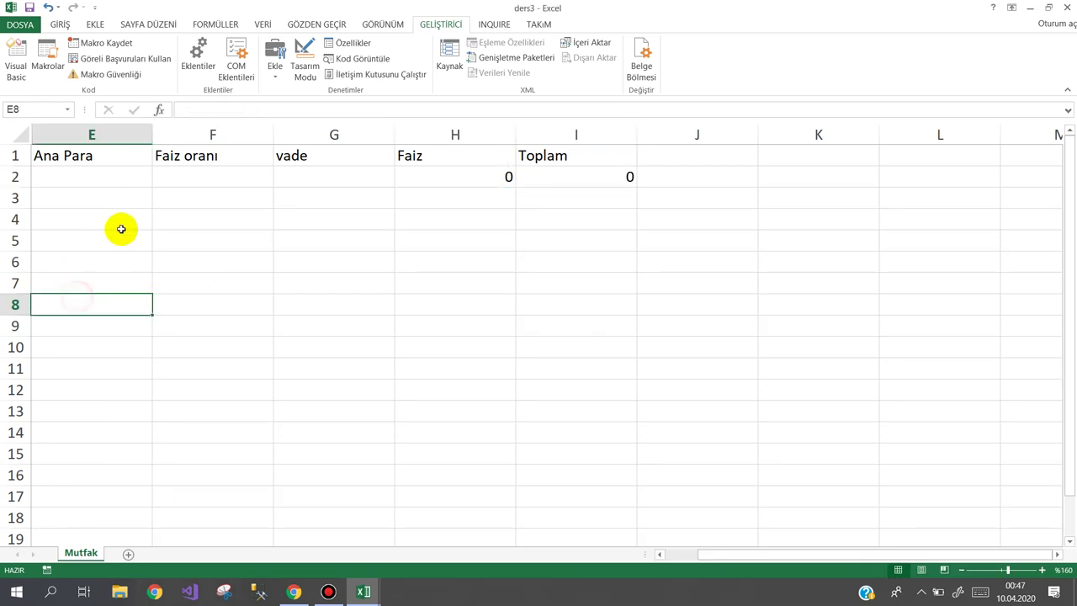
{"action": "left_click_drag", "start_coordinate": [91, 135], "coordinate": [576, 135]}
{"action": "right_click", "coordinate": [576, 135]}
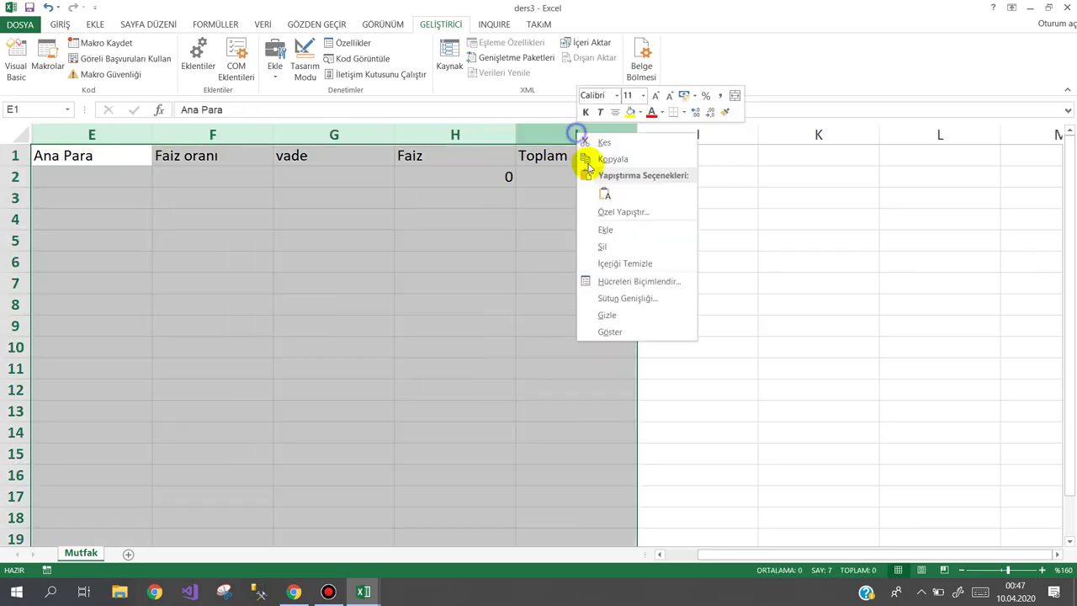
{"action": "left_click", "coordinate": [624, 313]}
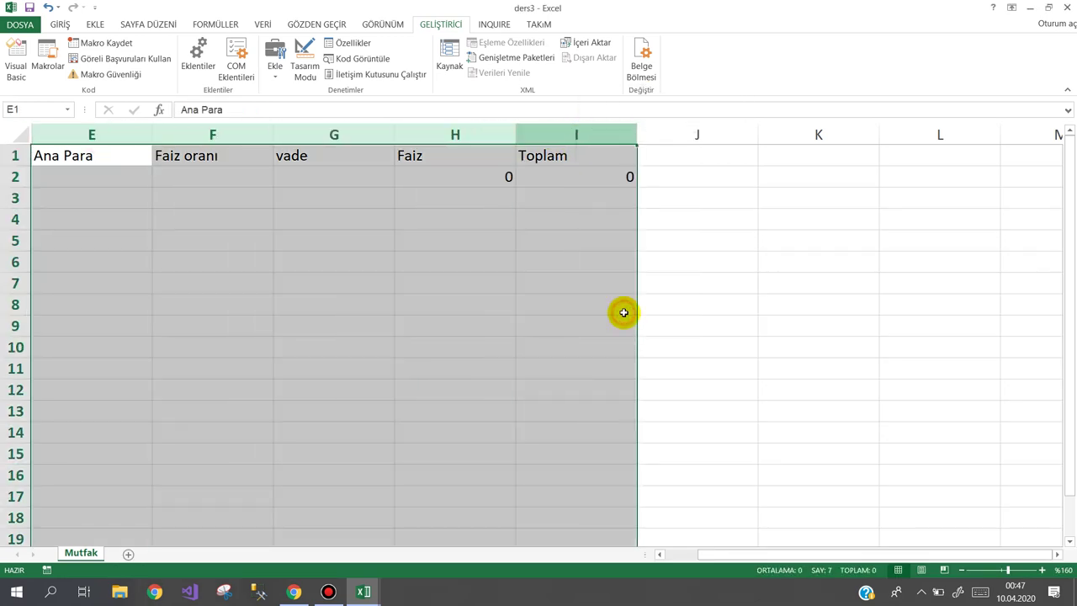
- Back in the VBA editor, begin a FormatCurrency call before Sheets on the TextBox8 line
{"action": "mouse_move", "coordinate": [363, 590]}
{"action": "left_click", "coordinate": [427, 529]}
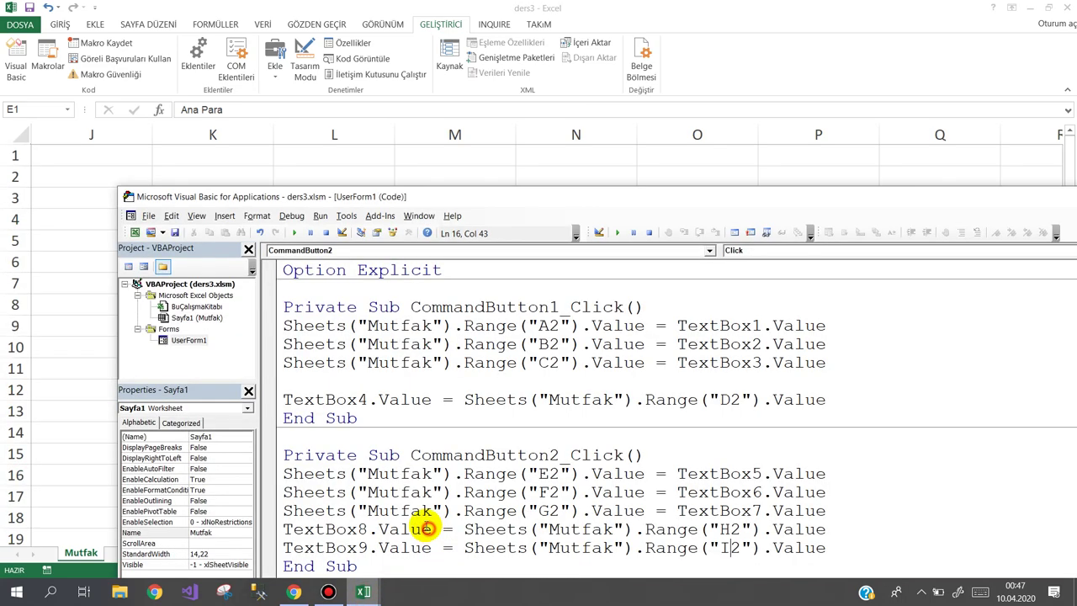
{"action": "left_click_drag", "start_coordinate": [649, 197], "coordinate": [634, 99]}
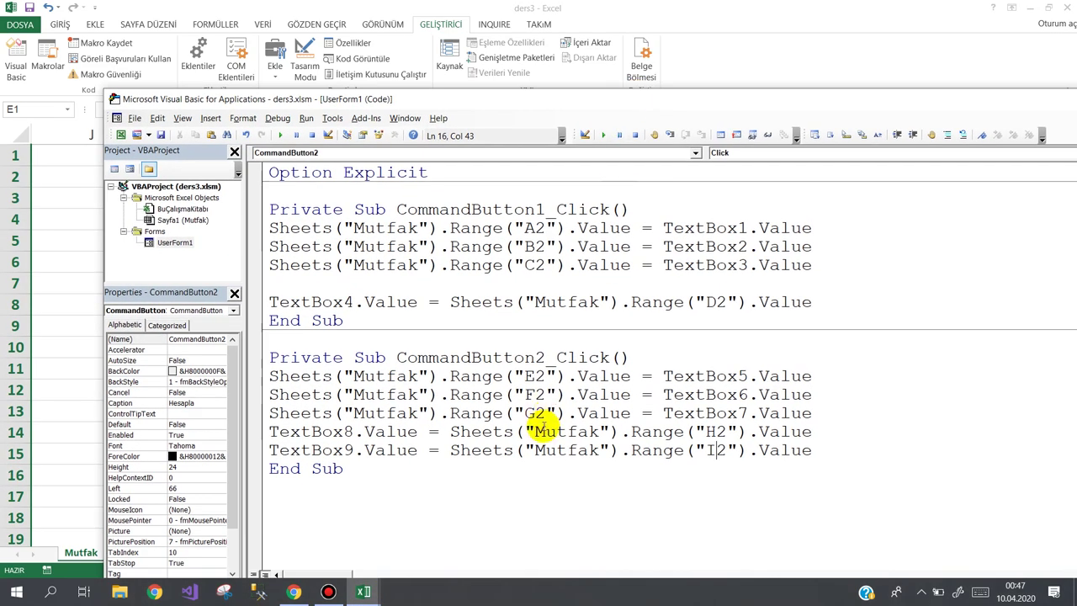
{"action": "left_click", "coordinate": [444, 432]}
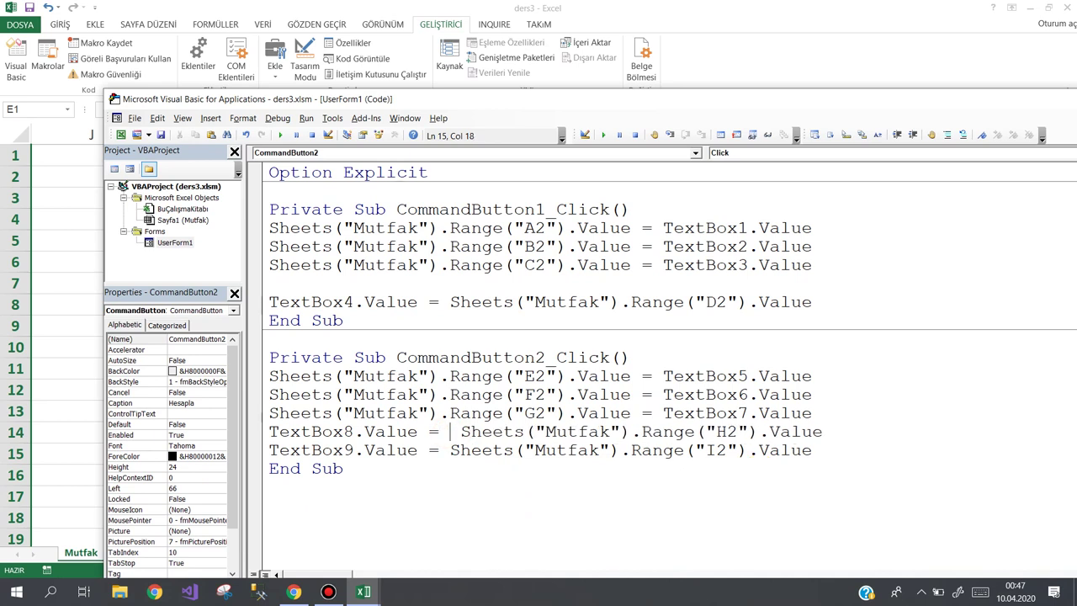
{"action": "type", "text": "form"}
- Wrap the TextBox8 line's H2 value in FormatCurrency( ) using IntelliSense
{"action": "key", "text": "ctrl+space"}
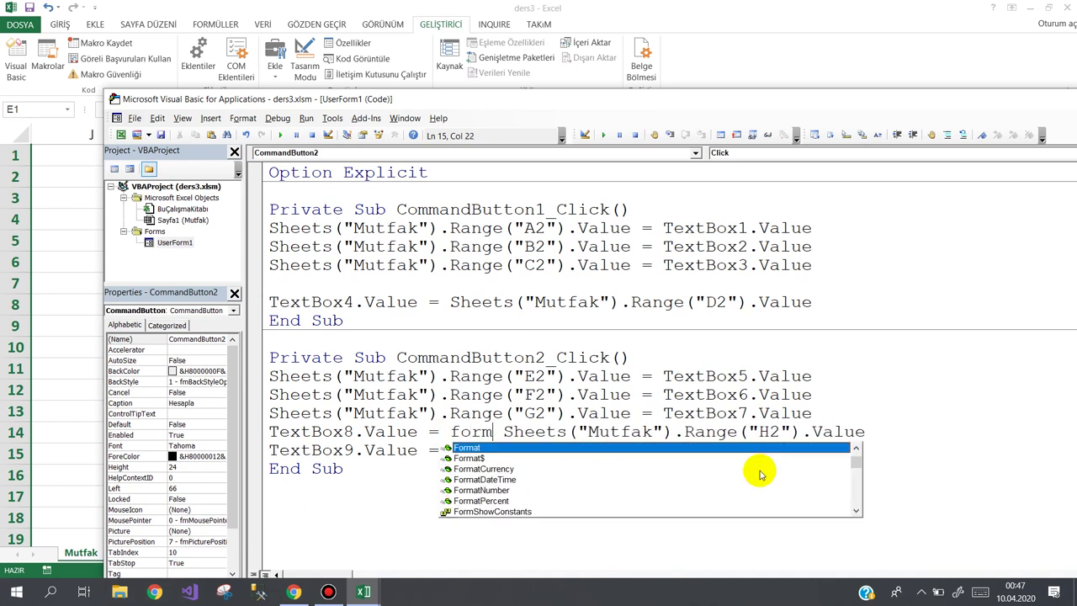
{"action": "key", "text": "Down"}
{"action": "key", "text": "Down"}
{"action": "key", "text": "Down"}
{"action": "key", "text": "Down"}
{"action": "key", "text": "Up"}
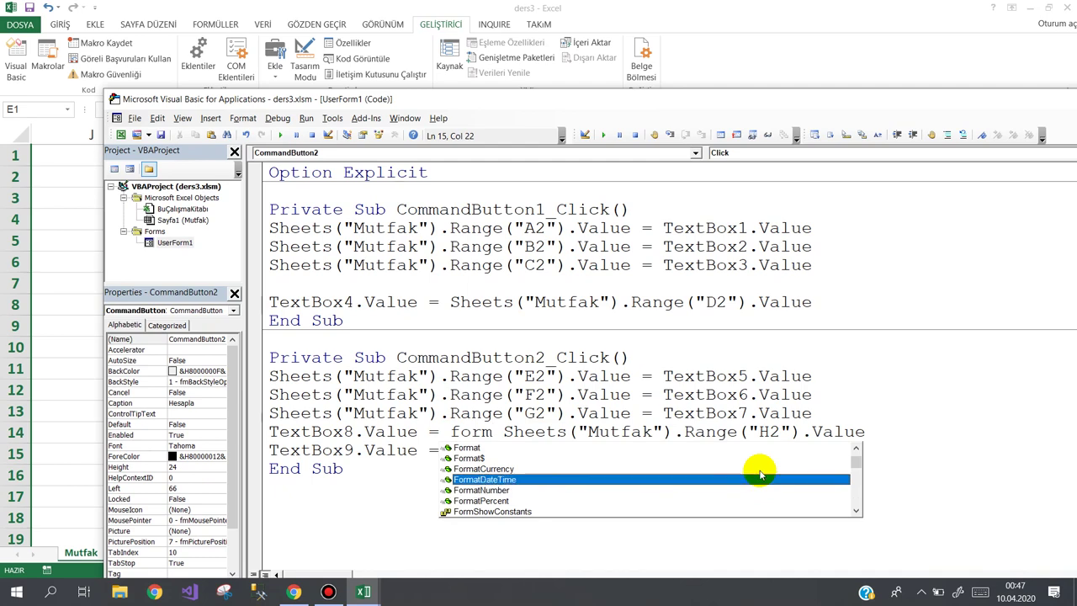
{"action": "key", "text": "Up"}
{"action": "type", "text": "("}
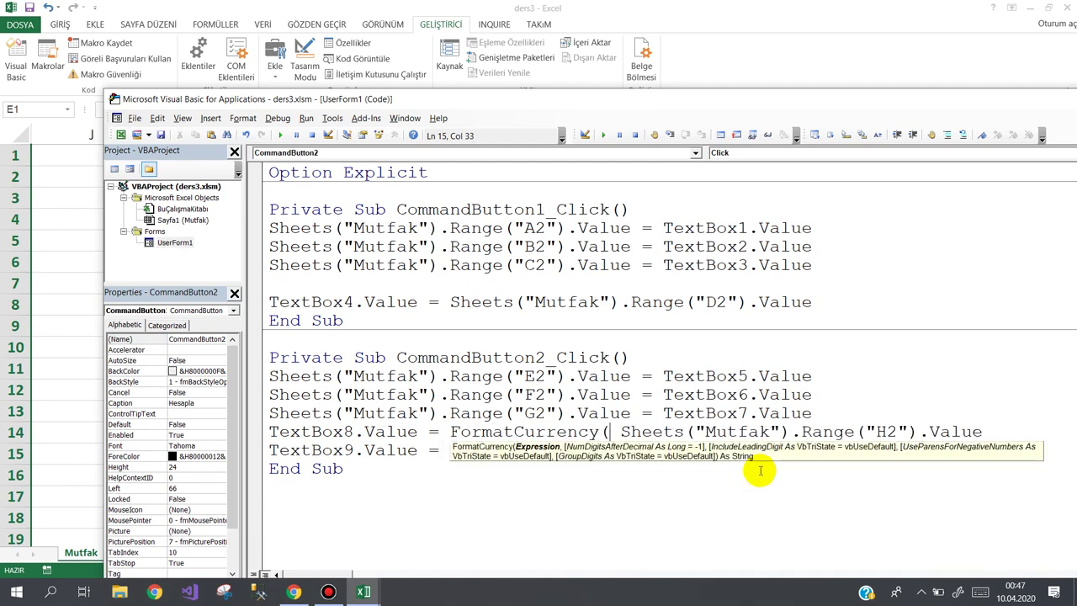
{"action": "key", "text": "Delete"}
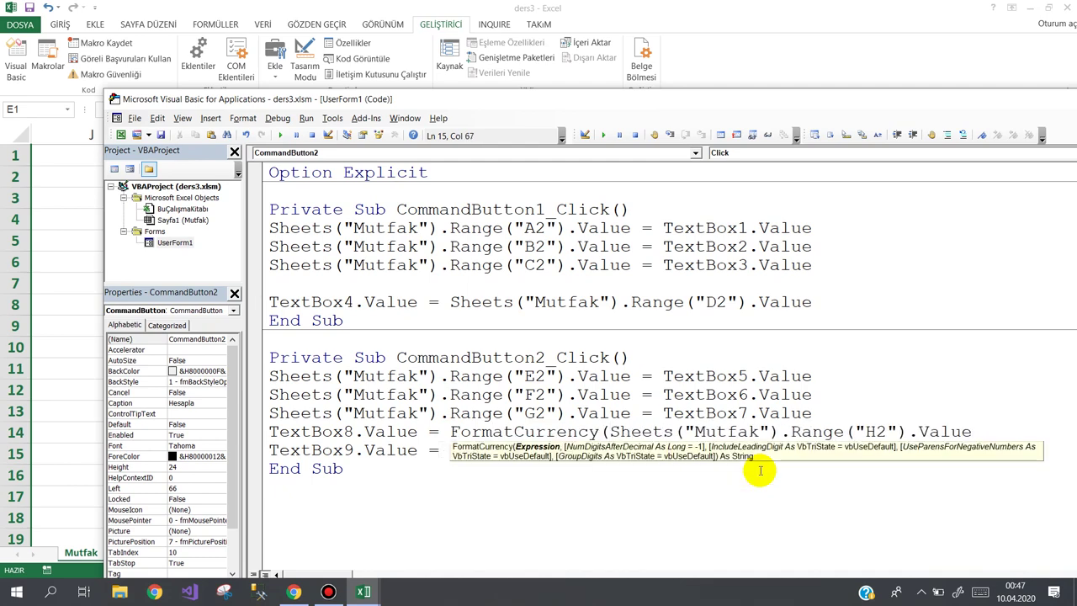
{"action": "key", "text": "Escape"}
{"action": "type", "text": ")"}
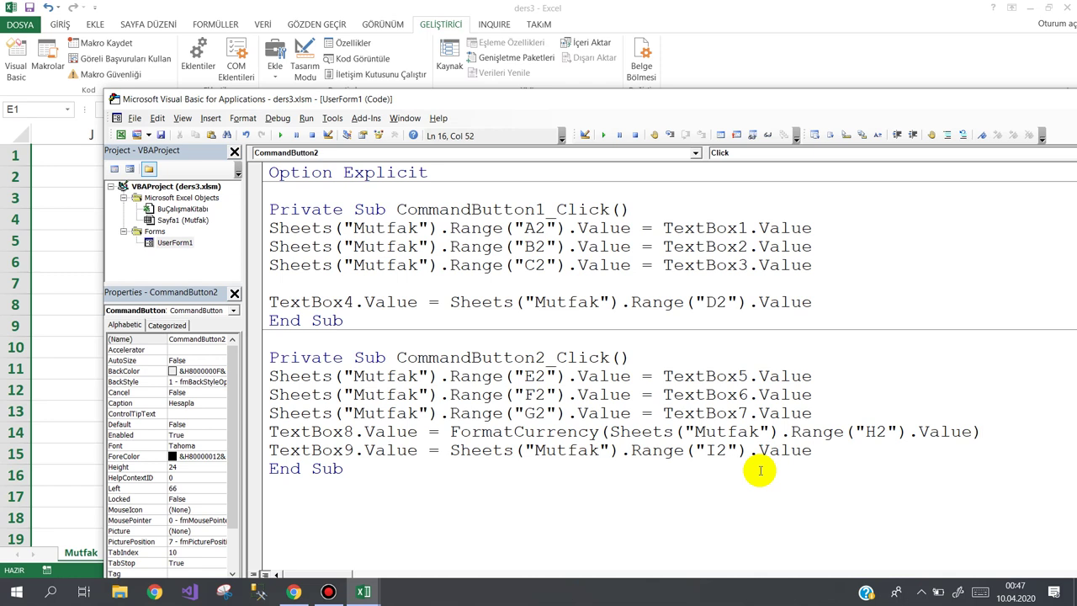
- Copy FormatCurrency( to the front of the TextBox9 line's Sheets expression
{"action": "left_click_drag", "start_coordinate": [610, 432], "coordinate": [460, 432]}
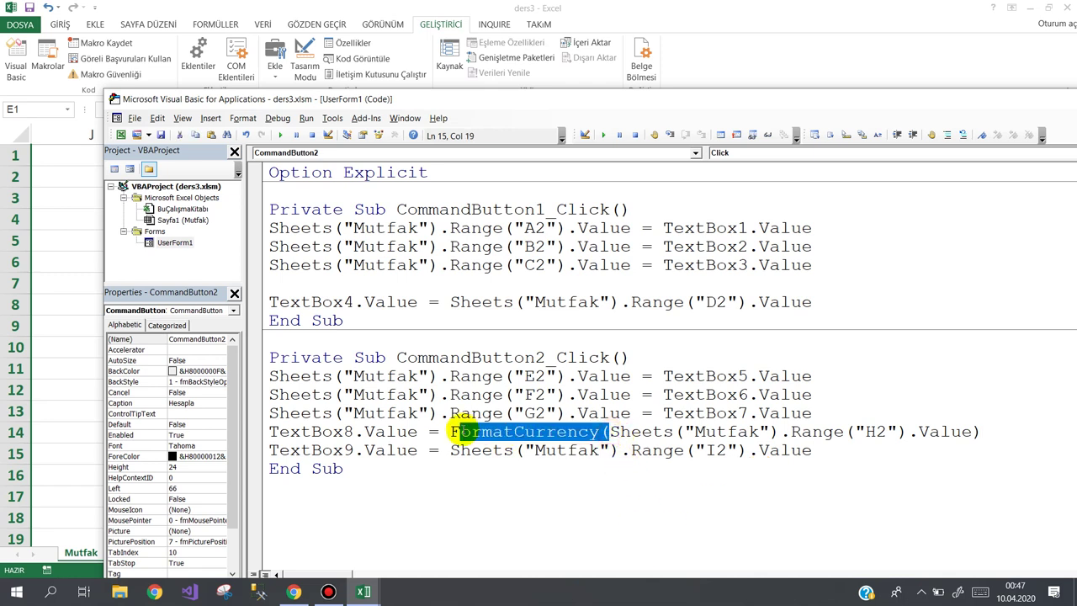
{"action": "key", "text": "ctrl+c"}
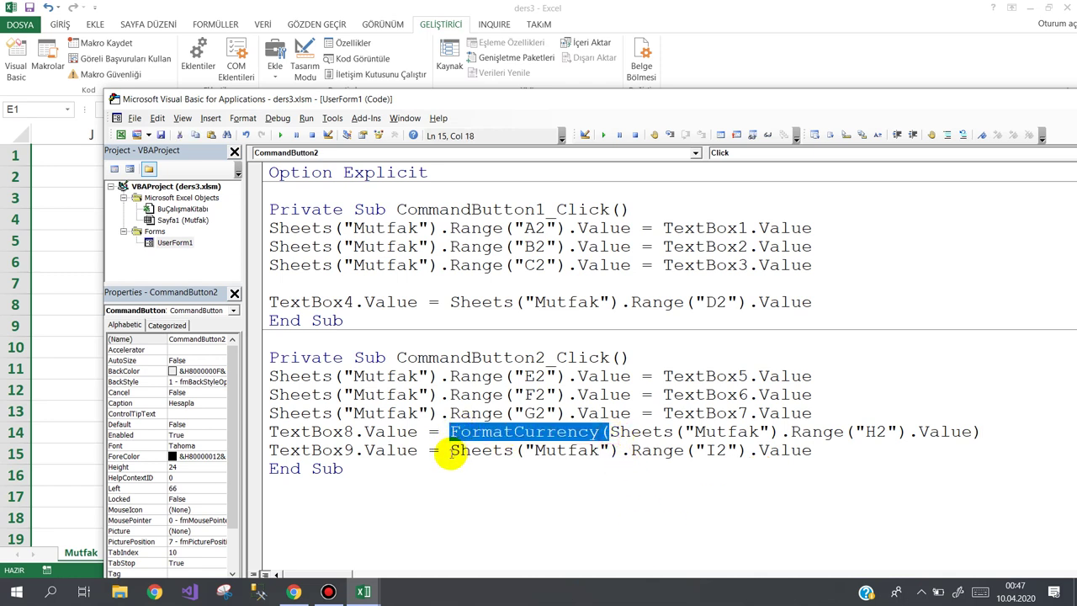
{"action": "left_click", "coordinate": [450, 453]}
{"action": "key", "text": "ctrl+v"}
{"action": "left_click", "coordinate": [974, 450]}
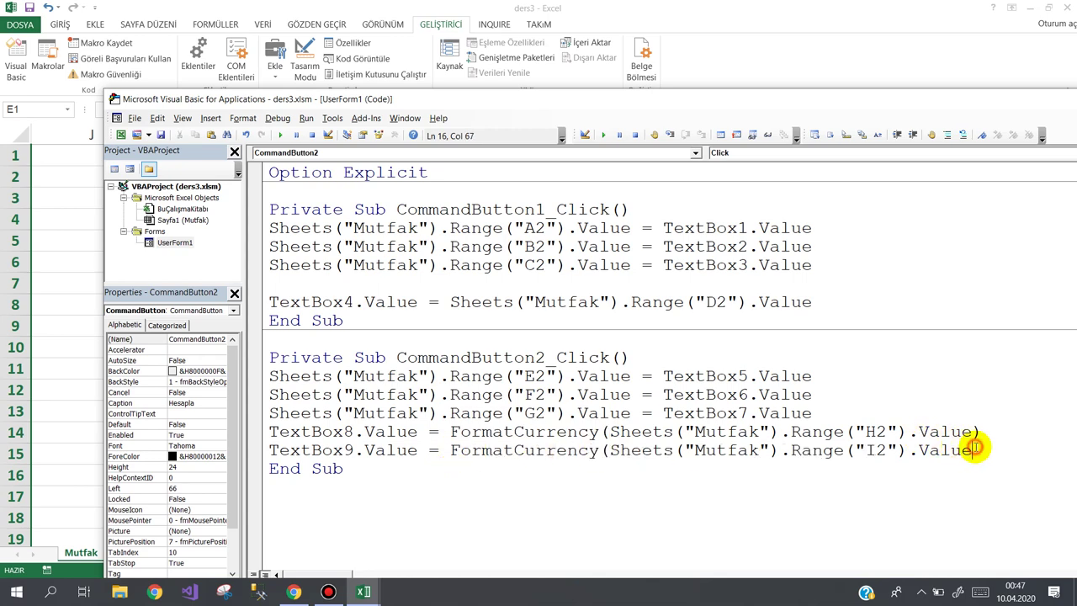
- Close the TextBox9 FormatCurrency call, then run UserForm1 and move it aside
{"action": "type", "text": ")"}
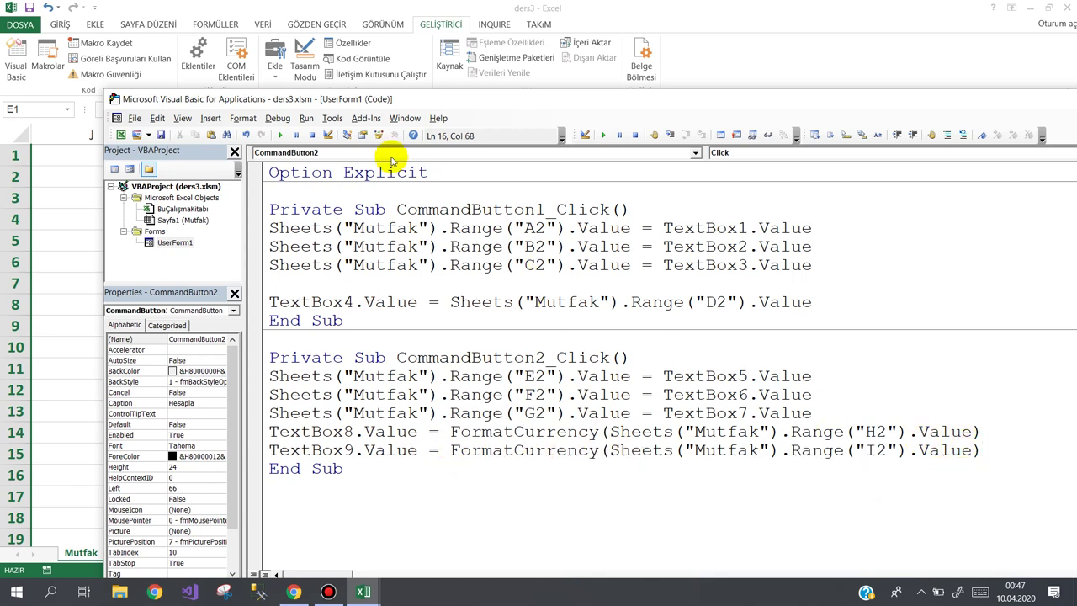
{"action": "left_click", "coordinate": [280, 134]}
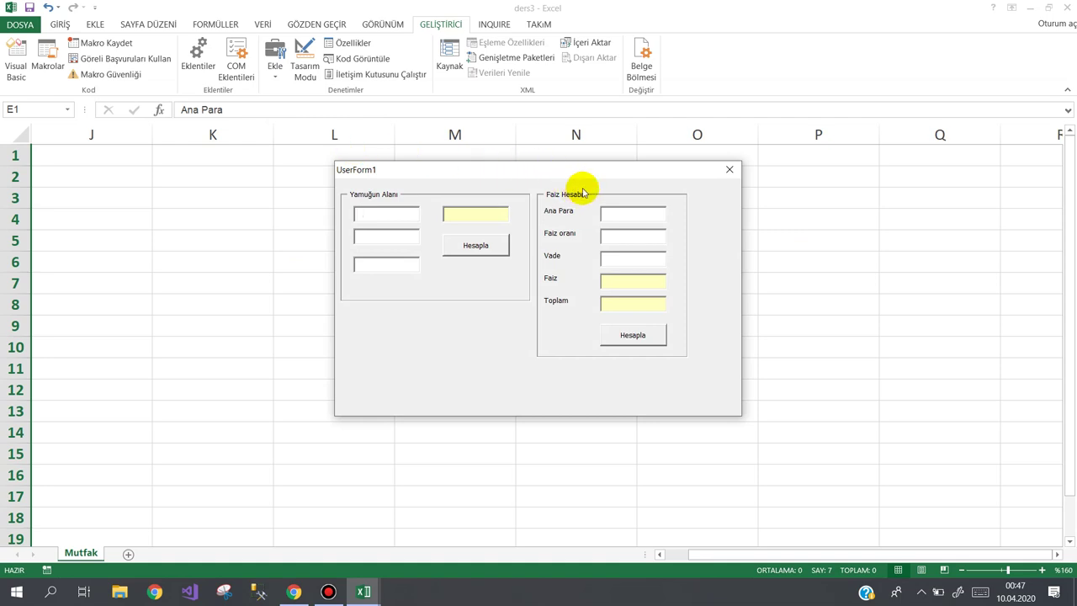
{"action": "left_click_drag", "start_coordinate": [600, 175], "coordinate": [672, 134]}
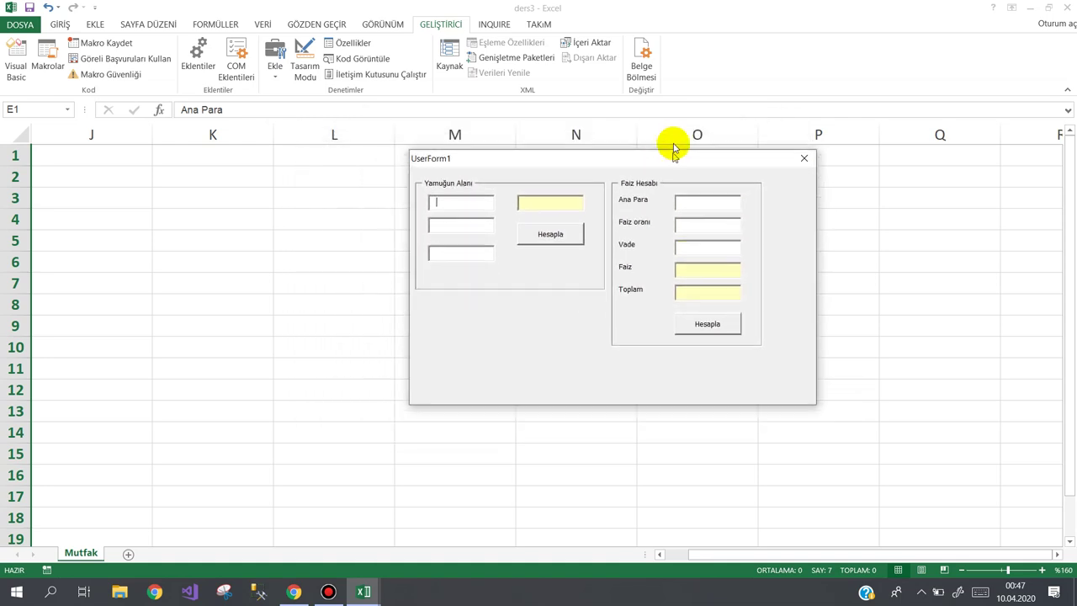
- Calculate 25000 at rate 26 over 270 days: Faiz 4.808,22 TL, Toplam 29.808,22 TL
{"action": "left_click", "coordinate": [680, 168]}
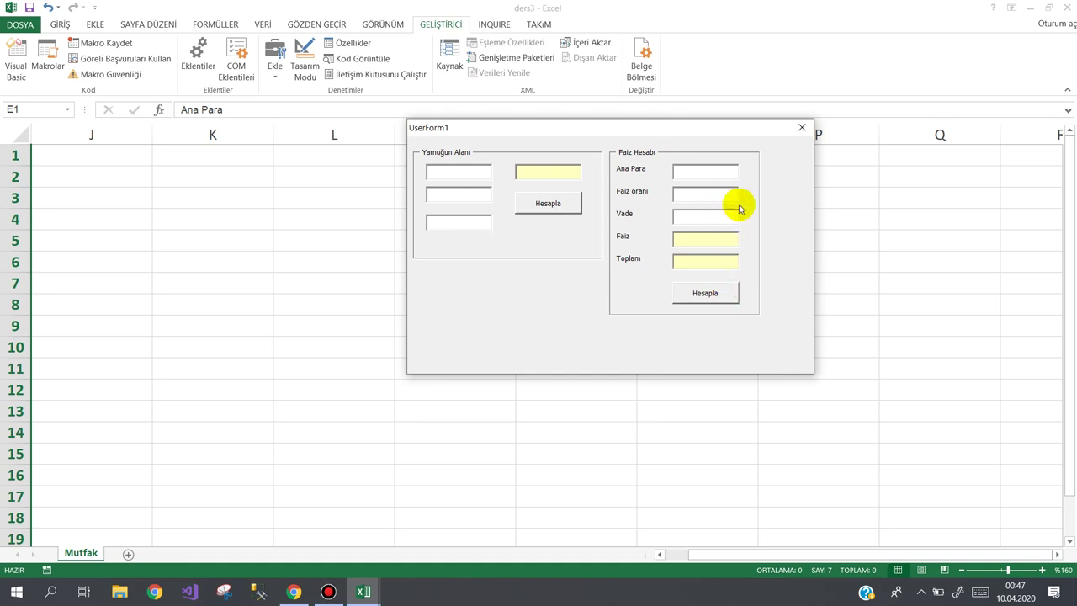
{"action": "type", "text": "25000"}
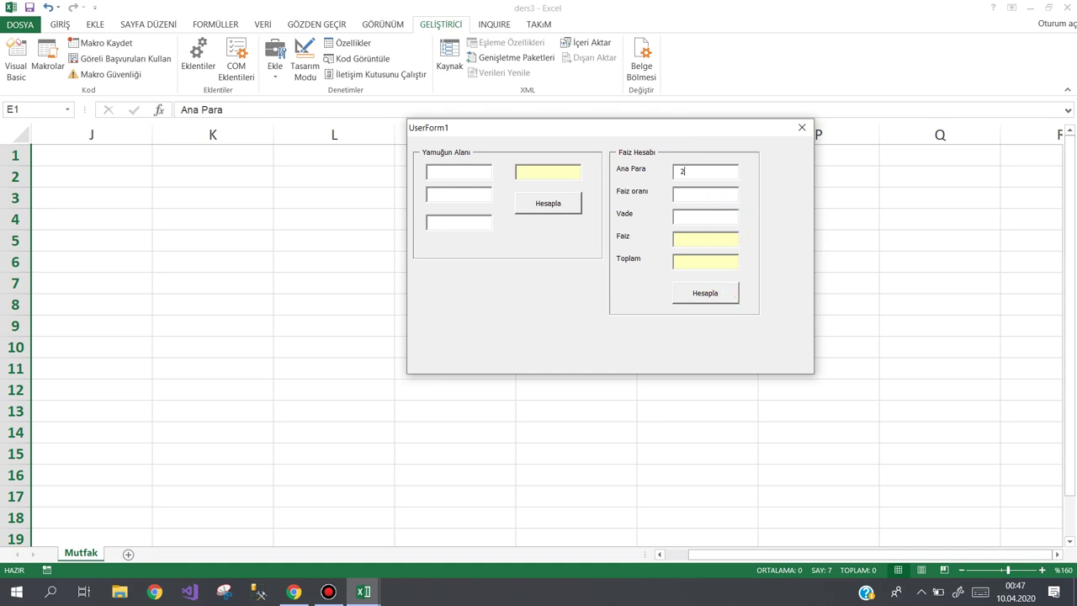
{"action": "left_click", "coordinate": [727, 194]}
{"action": "type", "text": "26"}
{"action": "left_click", "coordinate": [696, 211]}
{"action": "type", "text": "270"}
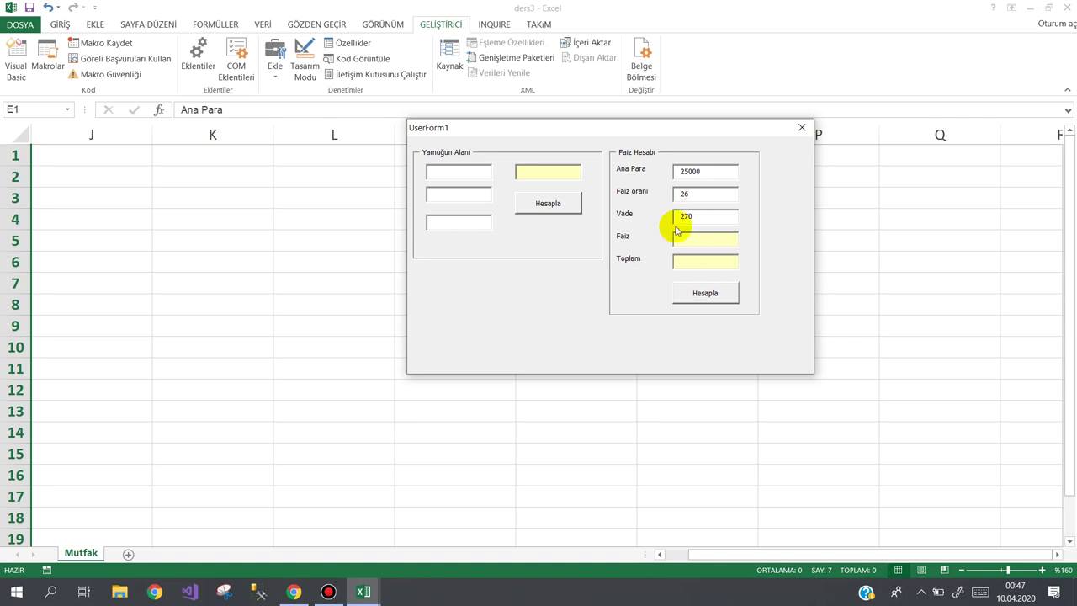
{"action": "left_click", "coordinate": [708, 293]}
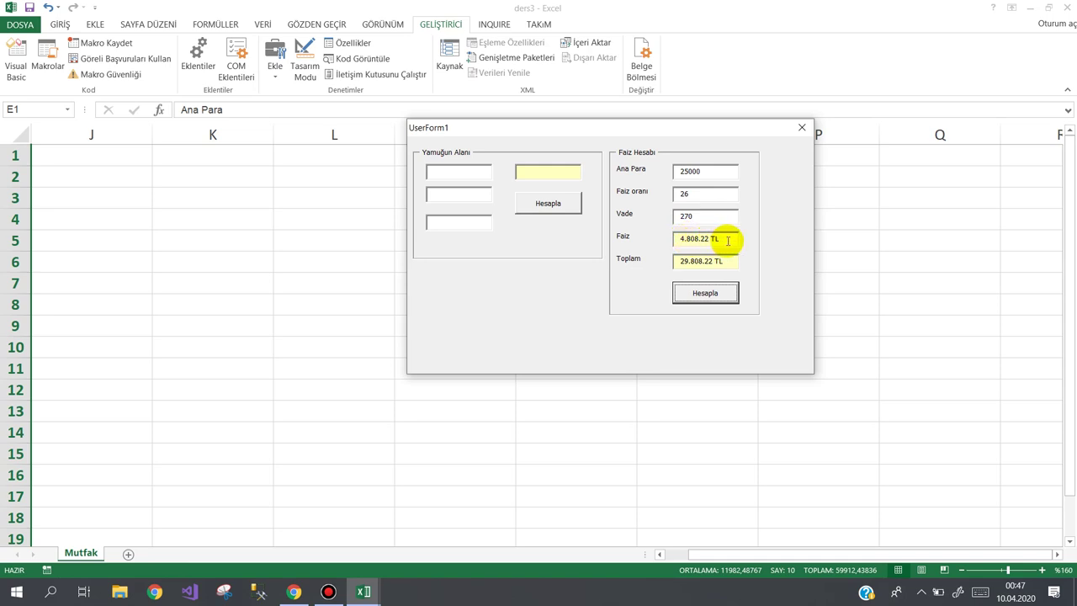
{"action": "left_click_drag", "start_coordinate": [729, 239], "coordinate": [664, 241]}
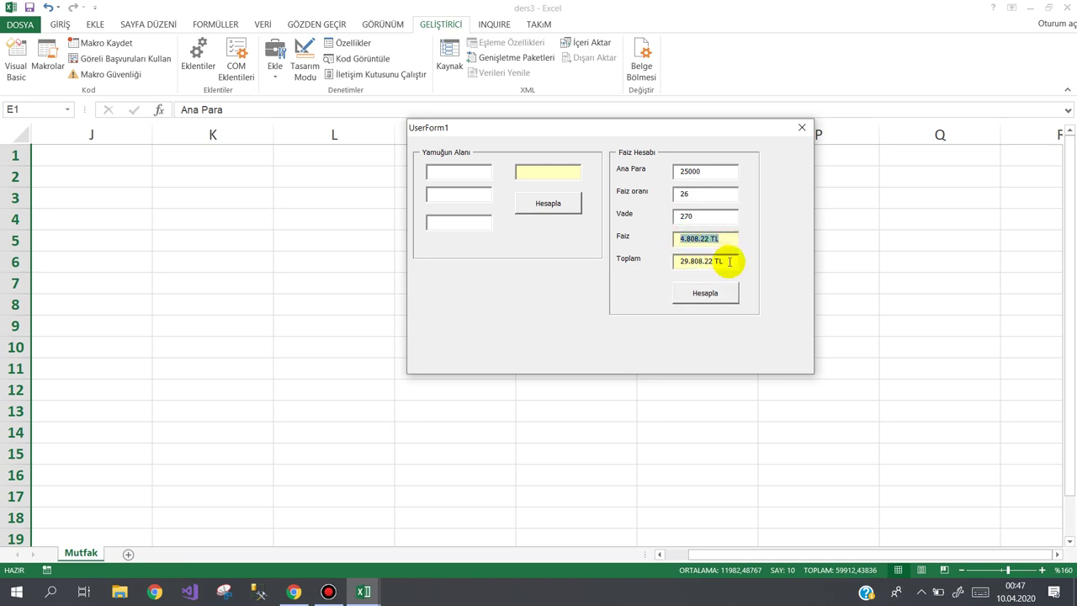
{"action": "left_click_drag", "start_coordinate": [729, 262], "coordinate": [668, 265]}
{"action": "left_click", "coordinate": [711, 177]}
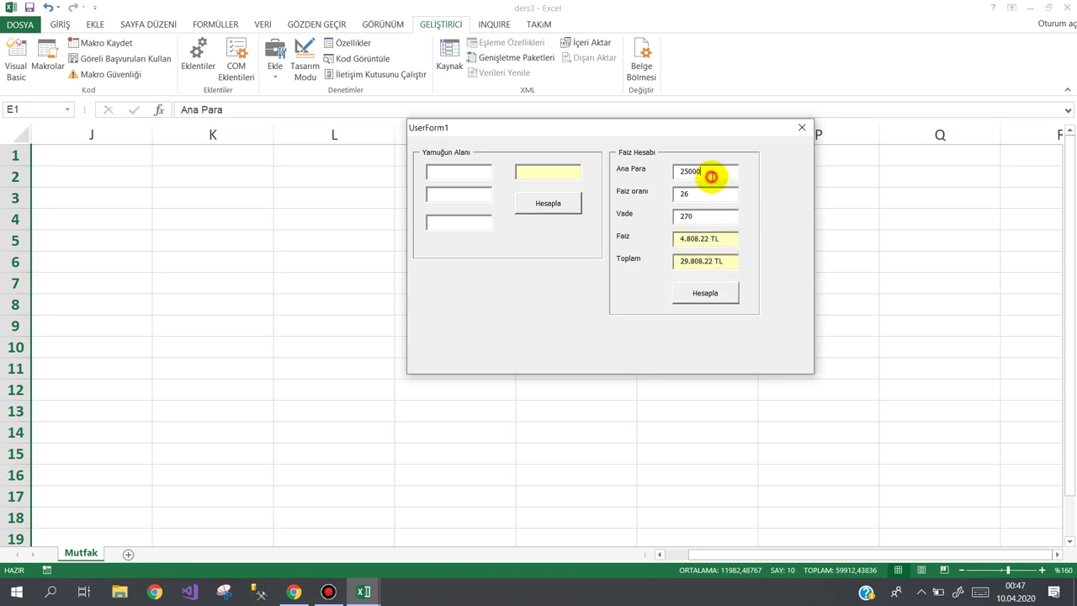
{"action": "left_click_drag", "start_coordinate": [711, 177], "coordinate": [603, 187]}
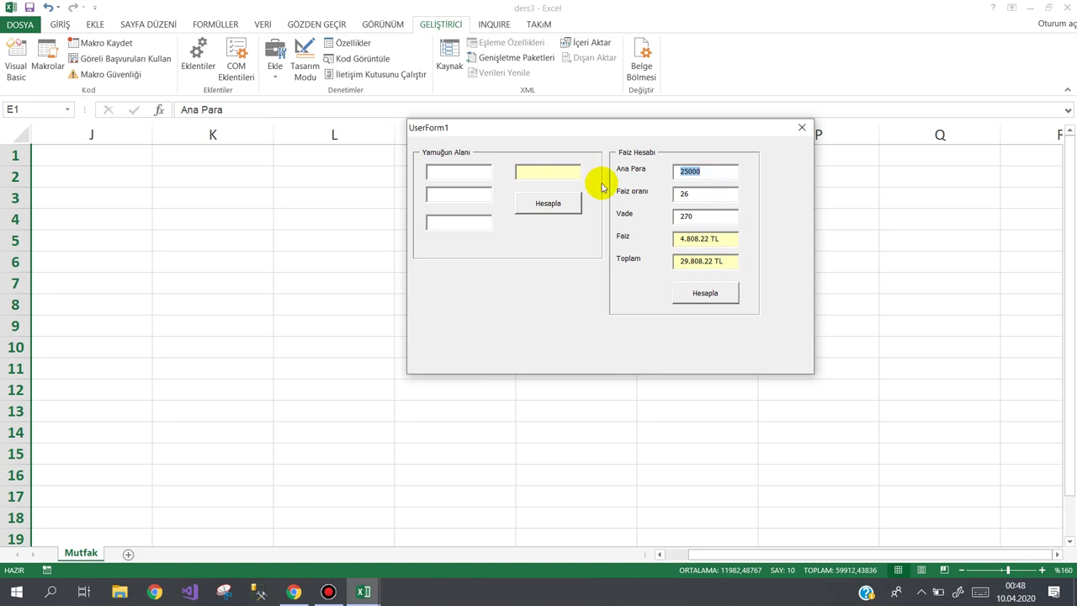
- Recalculate with principal 40000, then with interest rate 30
{"action": "type", "text": "40"}
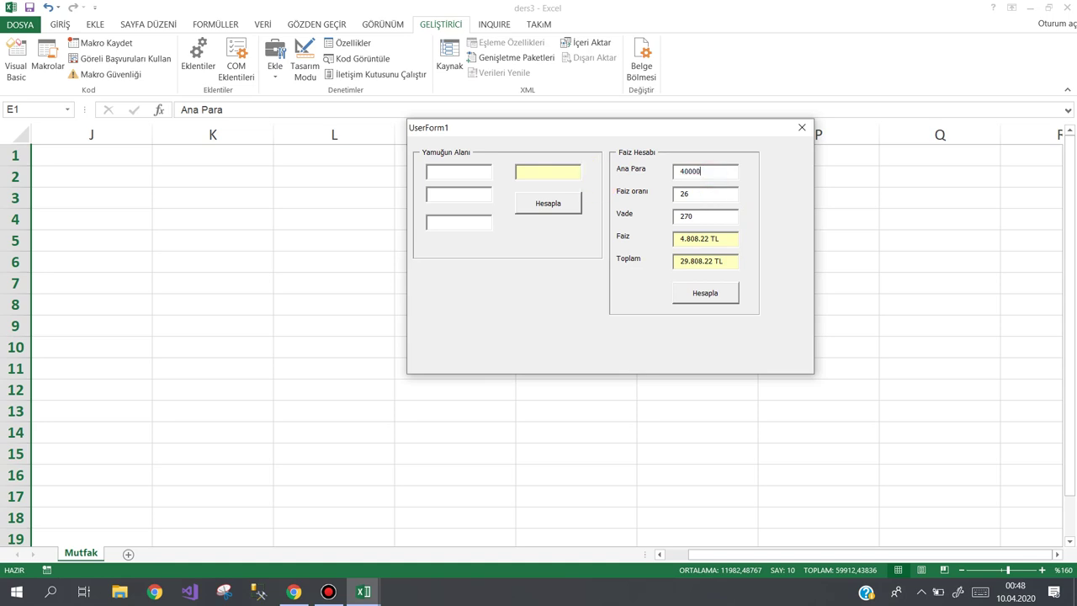
{"action": "left_click", "coordinate": [707, 292]}
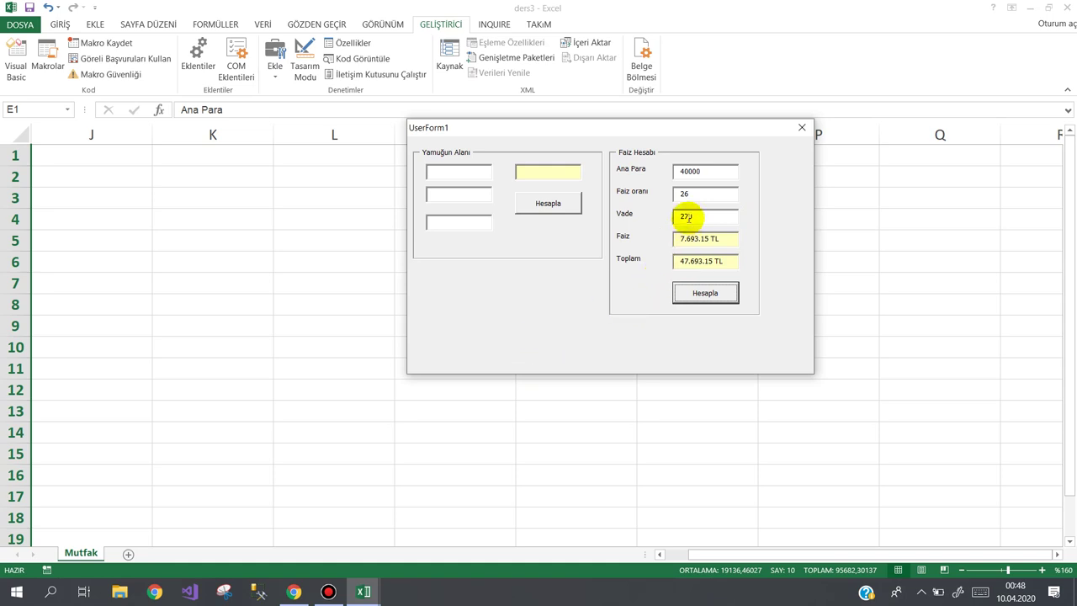
{"action": "left_click_drag", "start_coordinate": [694, 194], "coordinate": [662, 202]}
{"action": "type", "text": "30"}
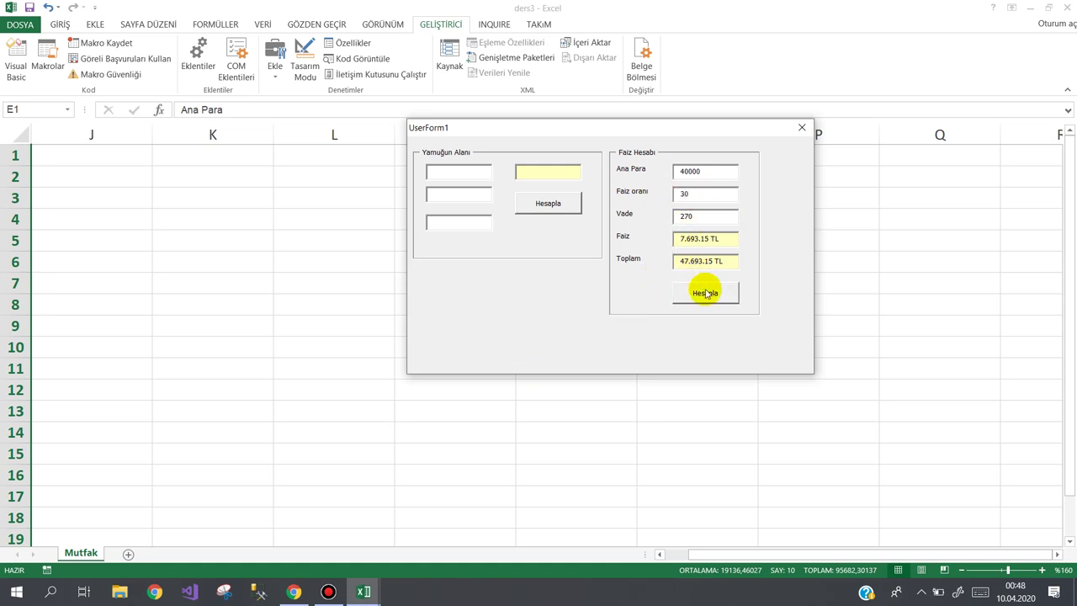
{"action": "left_click", "coordinate": [706, 292]}
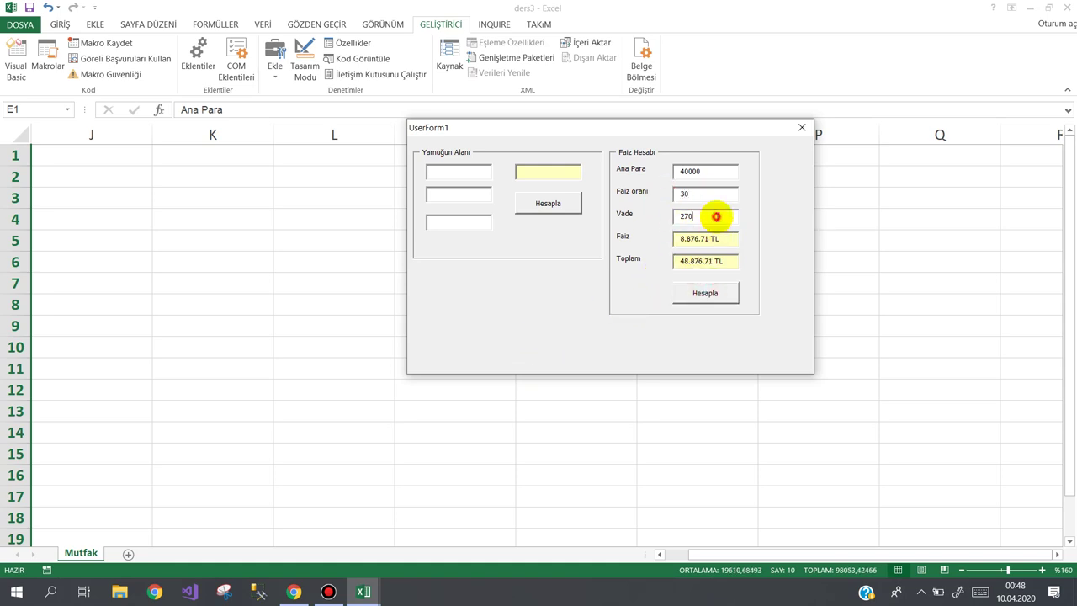
- Recalculate with rate 100 and term 365, then close the running form
{"action": "mouse_move", "coordinate": [715, 216]}
{"action": "left_mouse_down"}
{"action": "mouse_move", "coordinate": [662, 217]}
{"action": "mouse_move", "coordinate": [682, 194]}
{"action": "left_mouse_up"}
{"action": "type", "text": "100"}
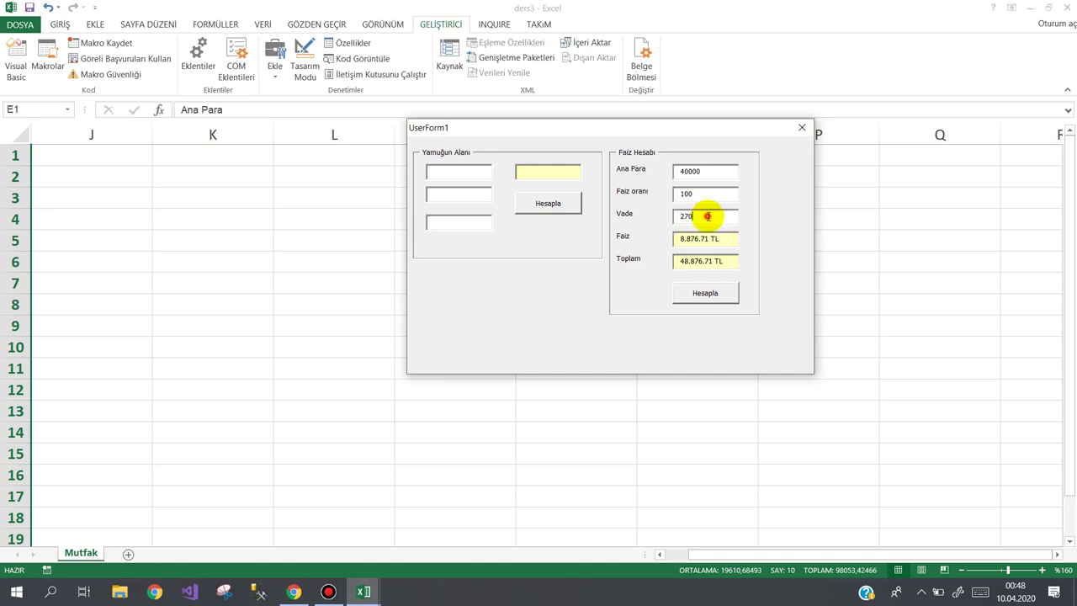
{"action": "left_click_drag", "start_coordinate": [710, 216], "coordinate": [562, 224]}
{"action": "type", "text": "365"}
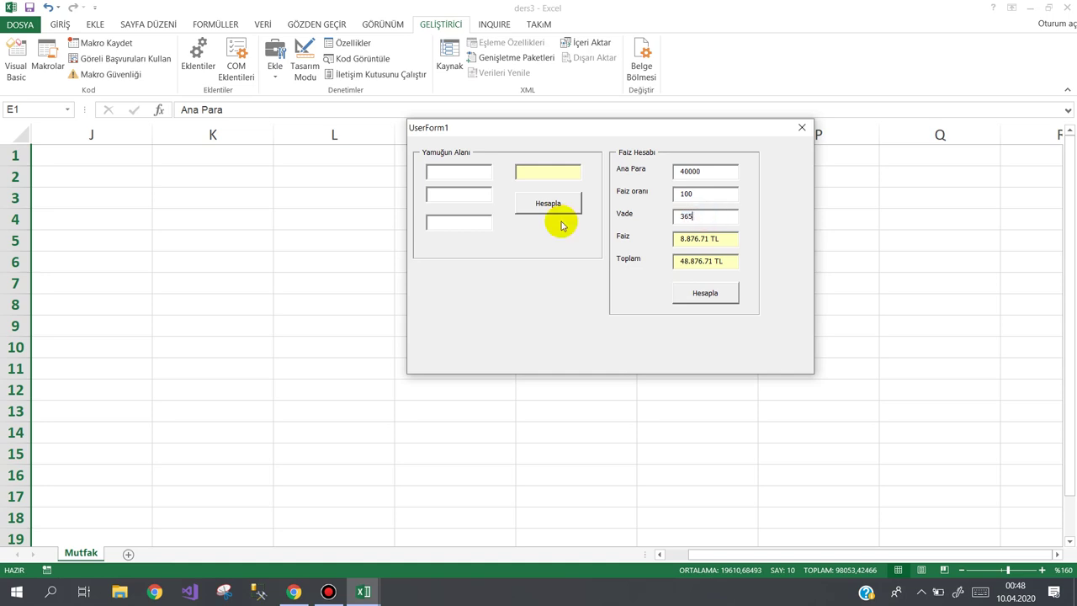
{"action": "left_click", "coordinate": [695, 292]}
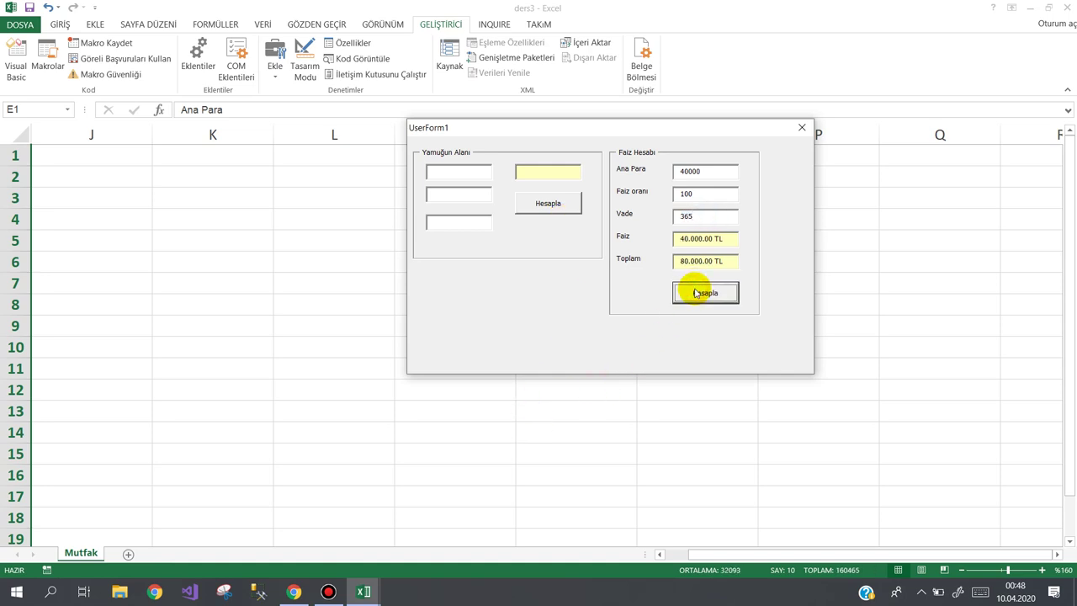
{"action": "mouse_move", "coordinate": [682, 261]}
{"action": "left_mouse_down"}
{"action": "mouse_move", "coordinate": [729, 262]}
{"action": "mouse_move", "coordinate": [657, 260]}
{"action": "left_mouse_up"}
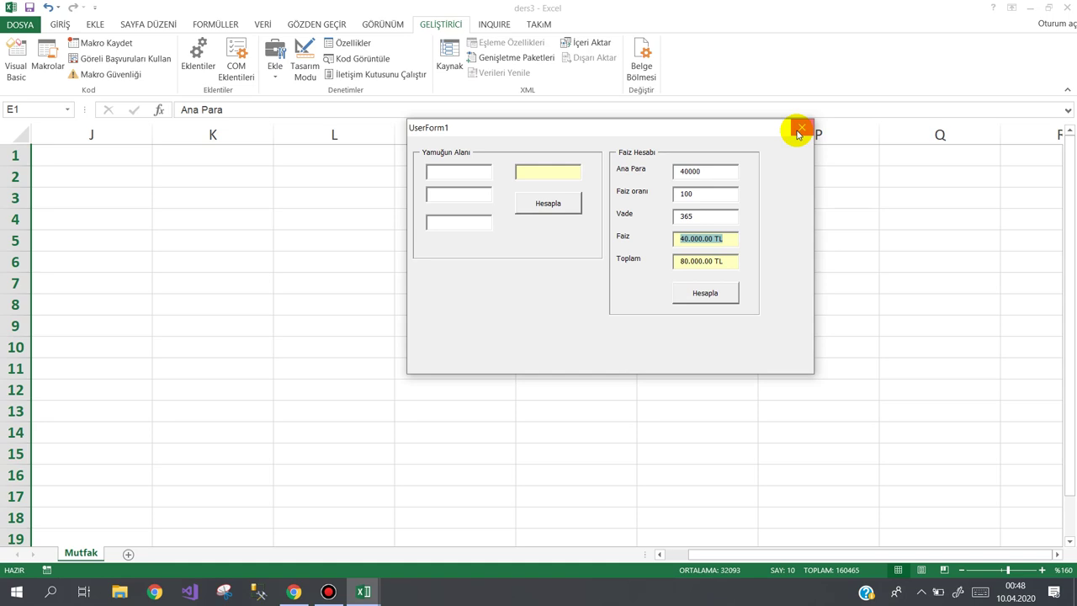
{"action": "left_click", "coordinate": [800, 130]}
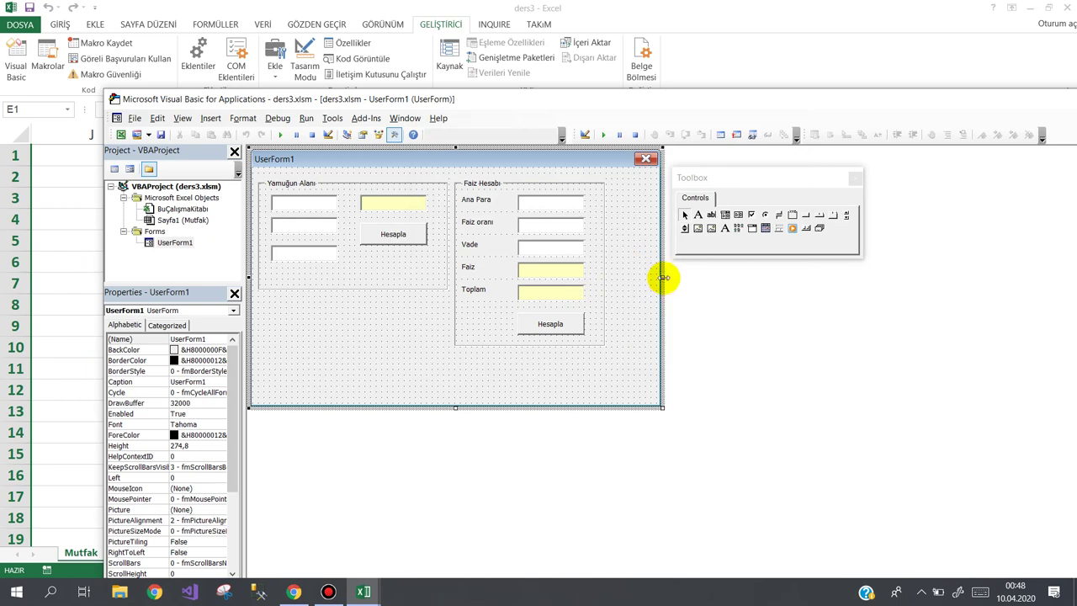
- Make the UserForm1 design narrower by dragging its right edge left
{"action": "left_click_drag", "start_coordinate": [662, 277], "coordinate": [636, 275]}
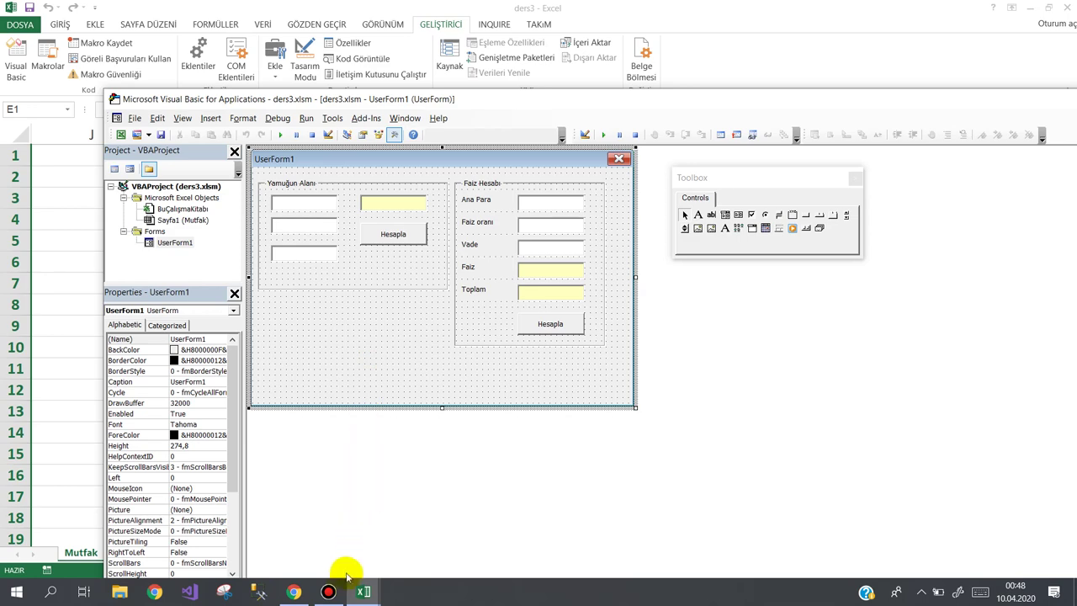
{"action": "left_click", "coordinate": [330, 592]}
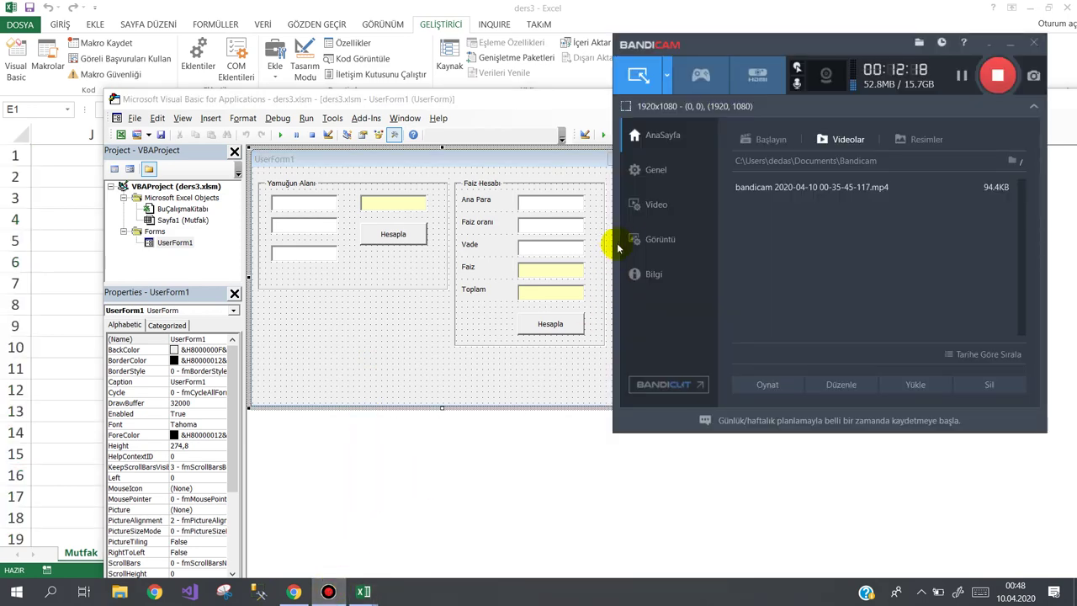
{"action": "left_click", "coordinate": [380, 331]}
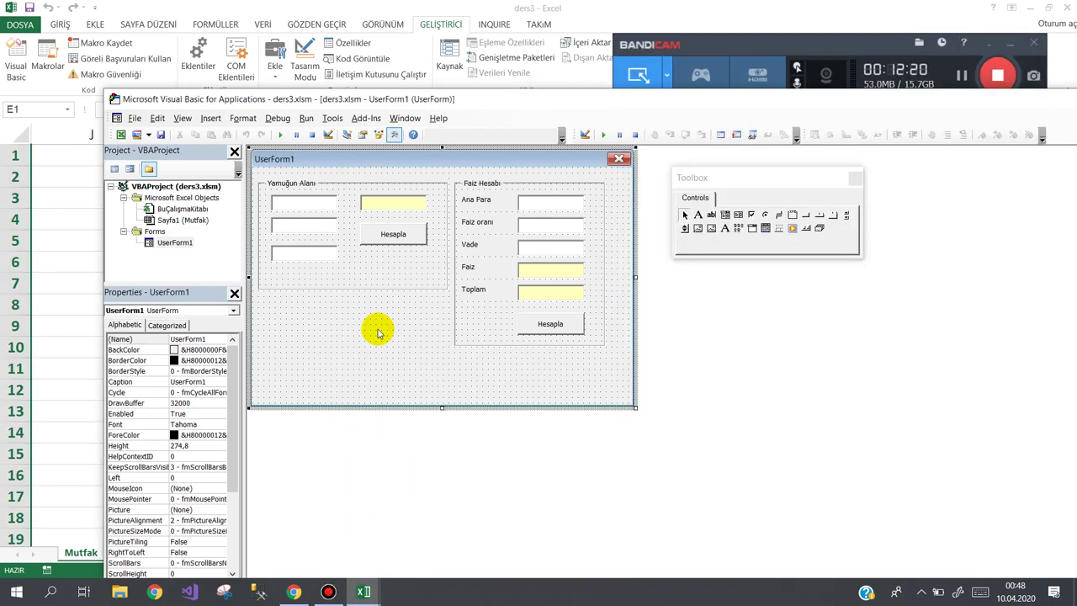
{"action": "left_click", "coordinate": [734, 48]}
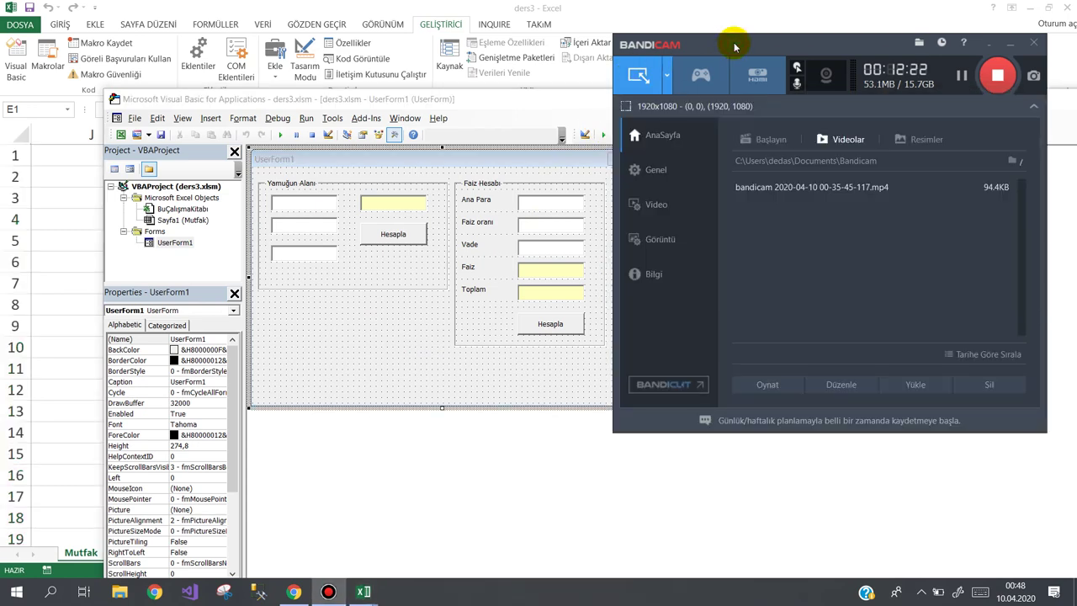
- Shorten the Yamuğun Alanı frame by dragging its bottom edge up
{"action": "left_click", "coordinate": [325, 309]}
{"action": "left_click", "coordinate": [356, 292]}
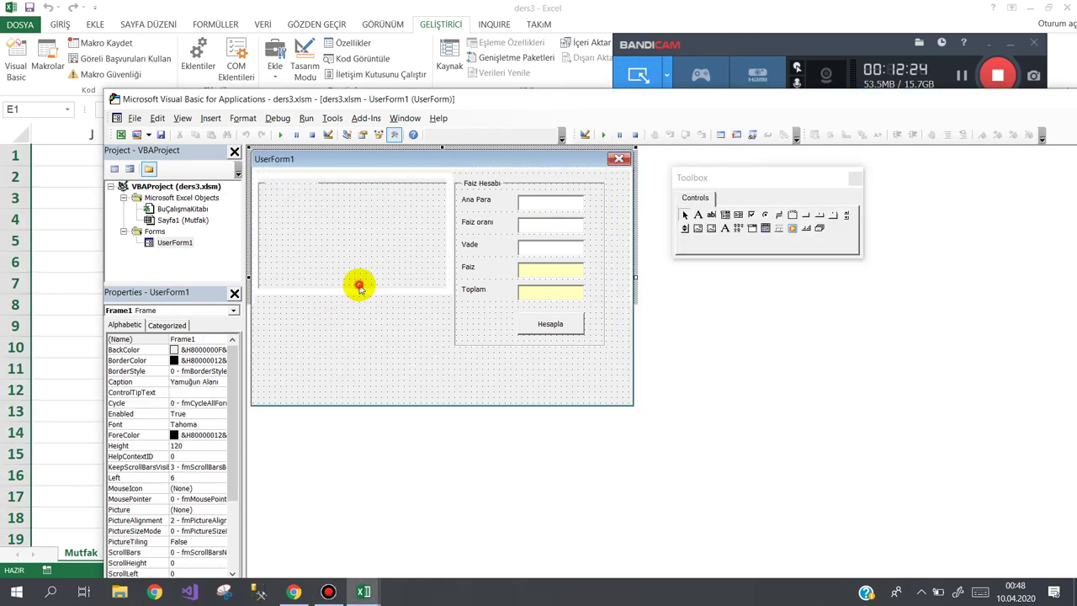
{"action": "left_click_drag", "start_coordinate": [351, 291], "coordinate": [349, 272]}
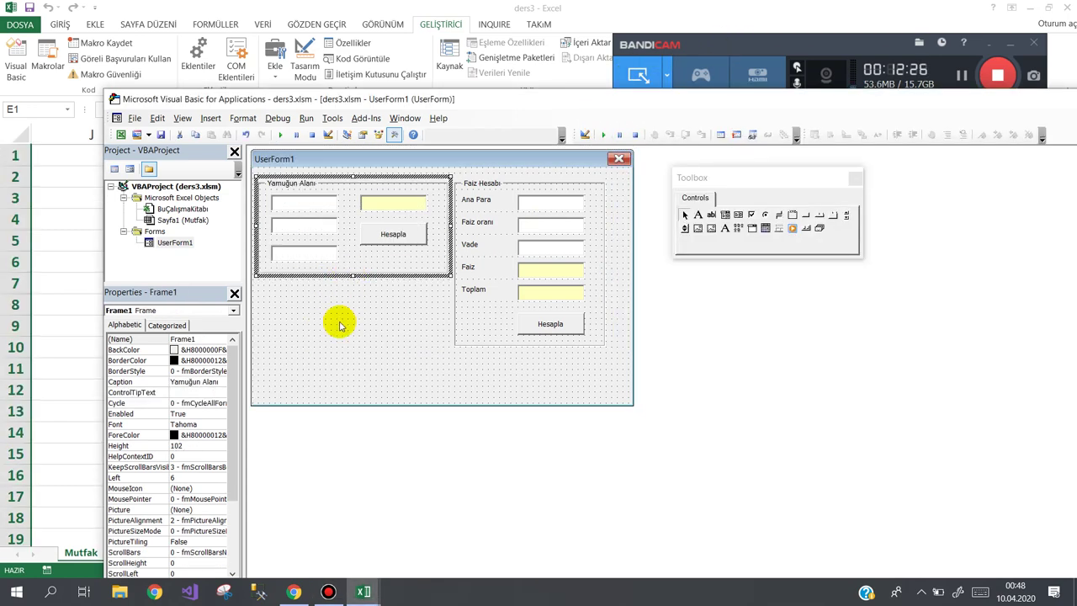
{"action": "left_click", "coordinate": [340, 327]}
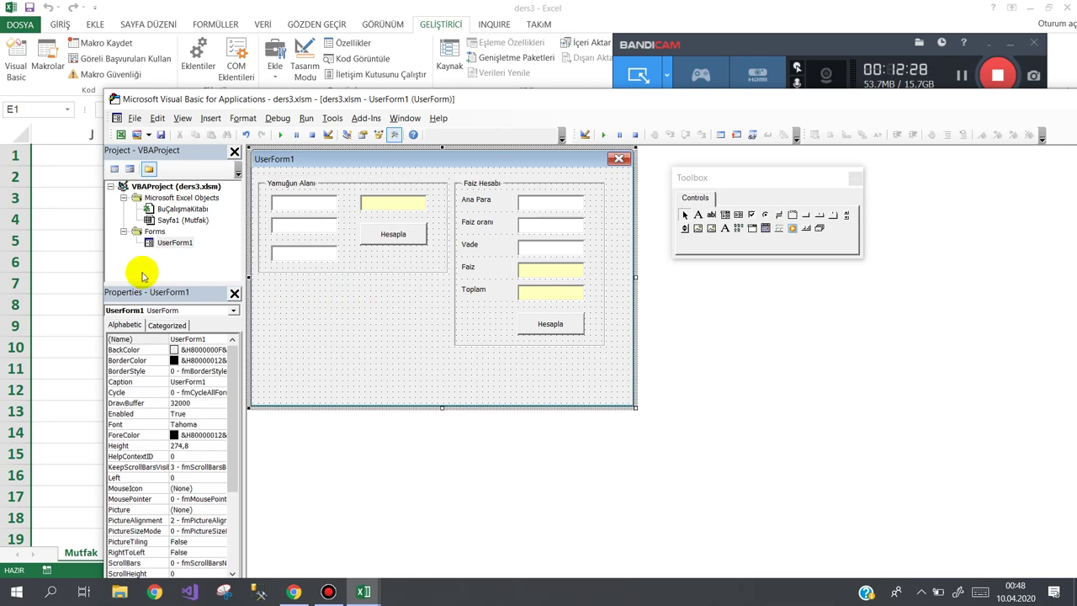
- Switch to Excel, return to the VBA editor, then bring up the screen recorder
{"action": "left_click", "coordinate": [49, 177]}
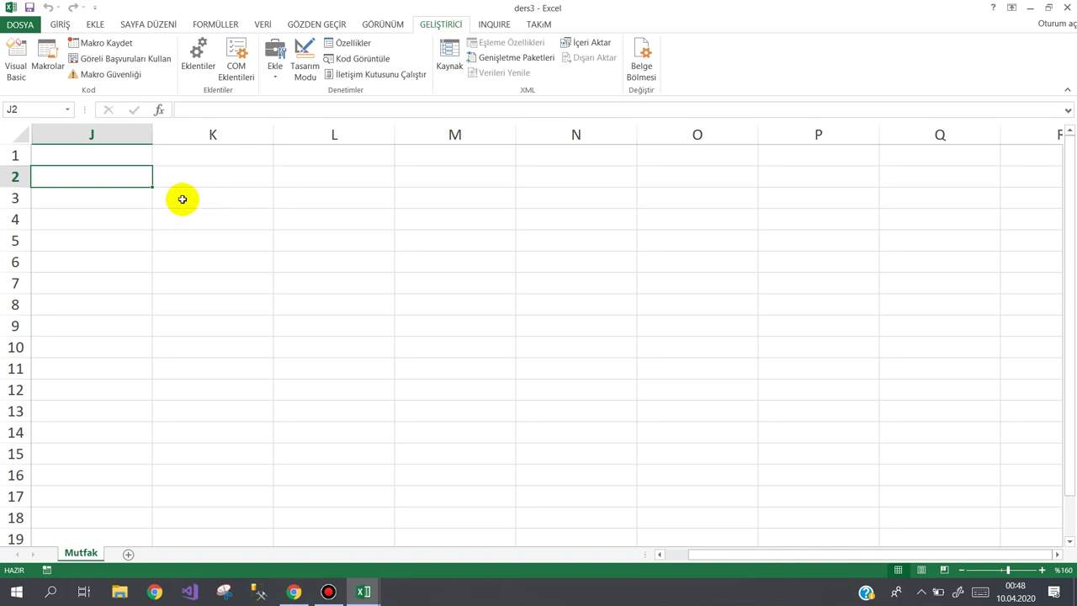
{"action": "left_click", "coordinate": [364, 592]}
{"action": "left_click", "coordinate": [389, 536]}
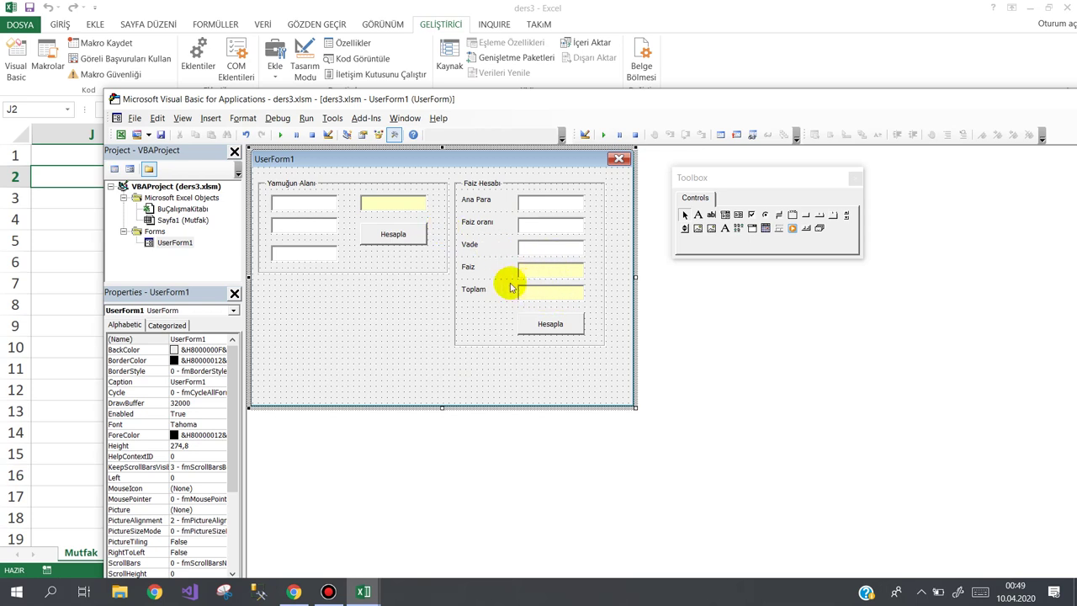
{"action": "left_click", "coordinate": [329, 592]}
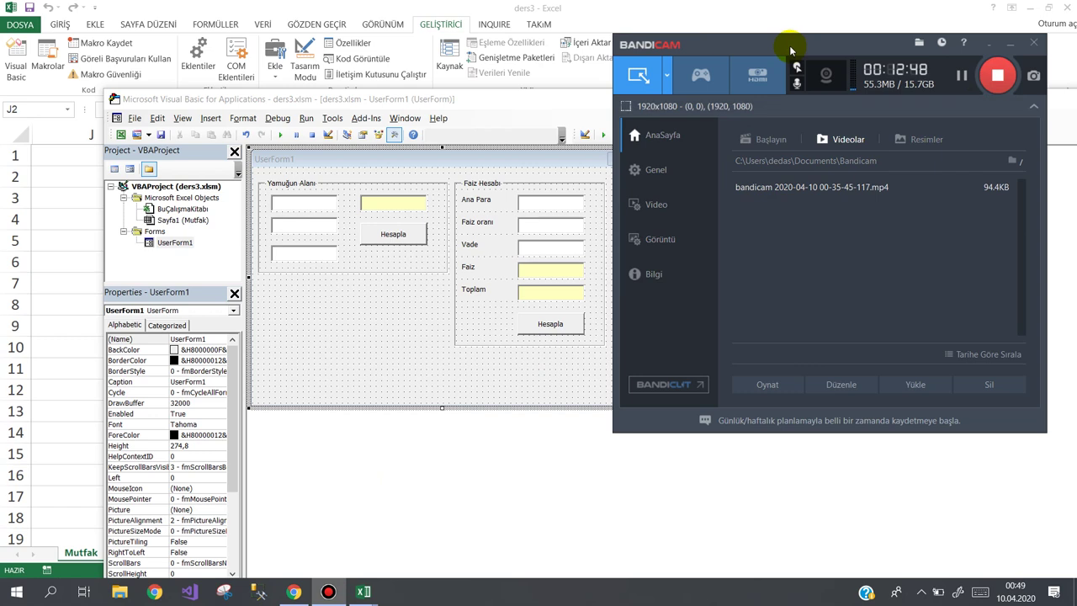
{"action": "left_click_drag", "start_coordinate": [791, 51], "coordinate": [820, 18]}
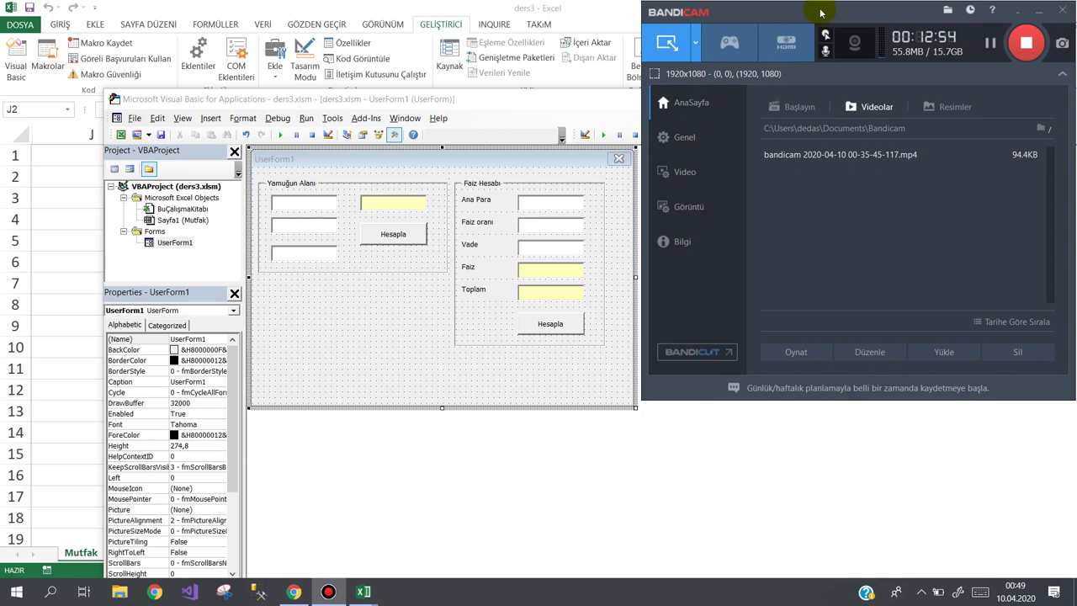
{"action": "left_click_drag", "start_coordinate": [820, 12], "coordinate": [821, 11]}
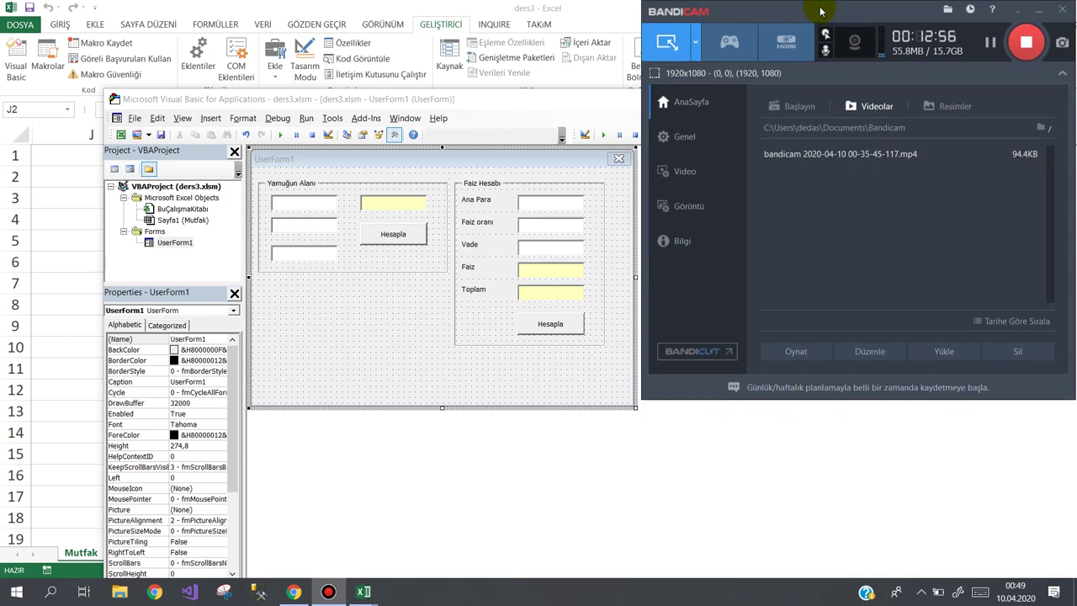
{"action": "left_click_drag", "start_coordinate": [821, 11], "coordinate": [826, 11]}
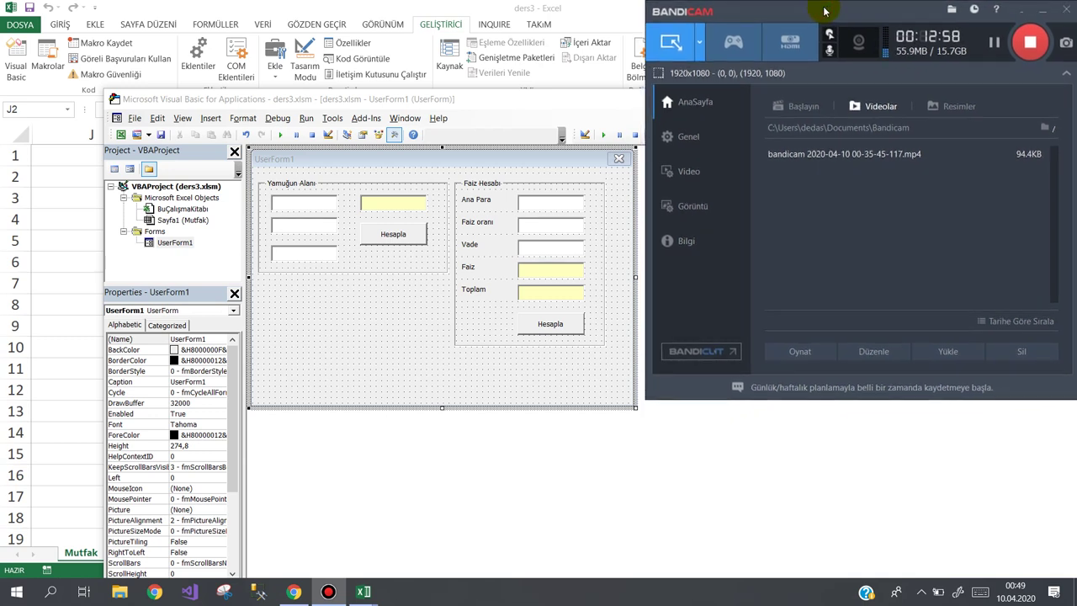